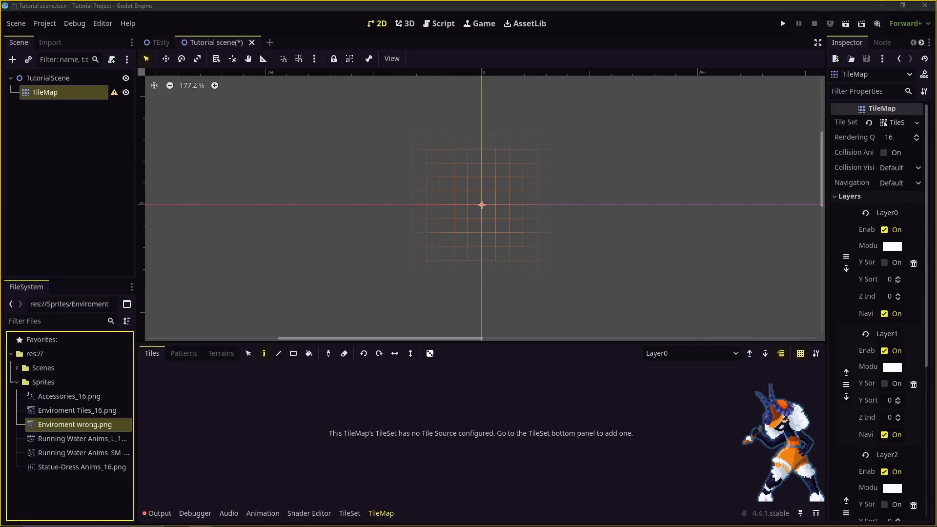
Extract the TileMap's layers as individual TileMapLayer nodes
{"action": "left_click", "coordinate": [193, 142]}
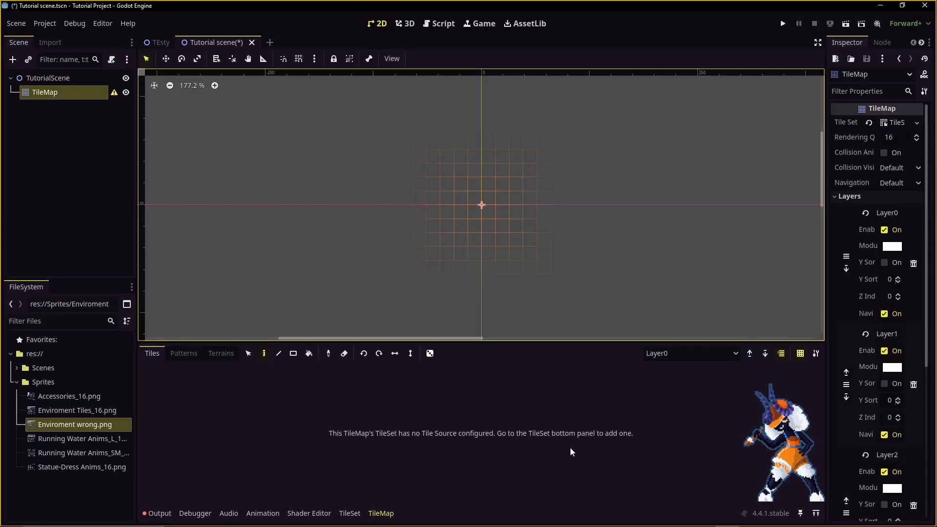
{"action": "left_click", "coordinate": [818, 355]}
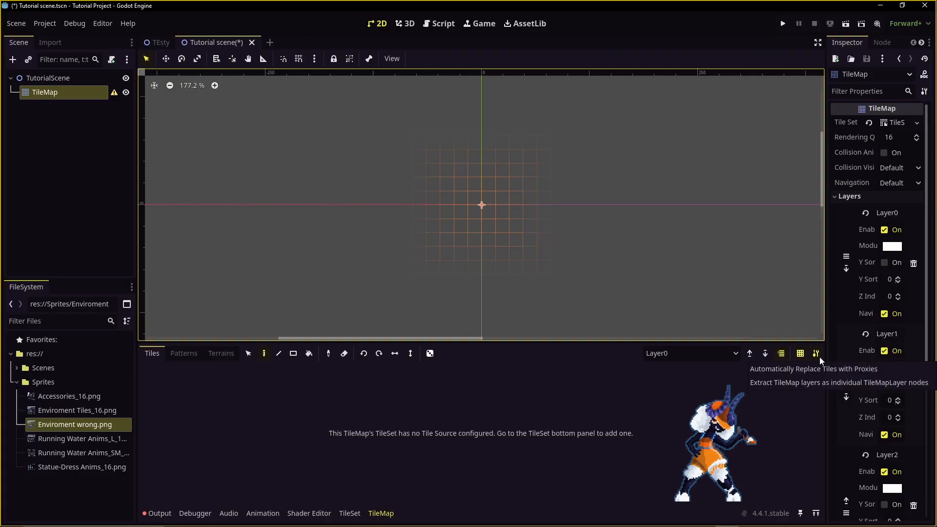
{"action": "left_click", "coordinate": [777, 382]}
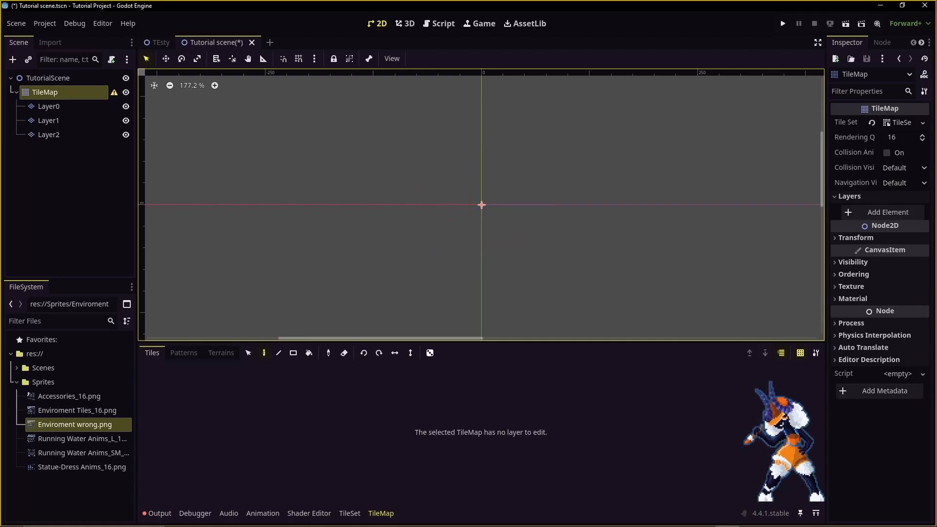
{"action": "right_click", "coordinate": [65, 92]}
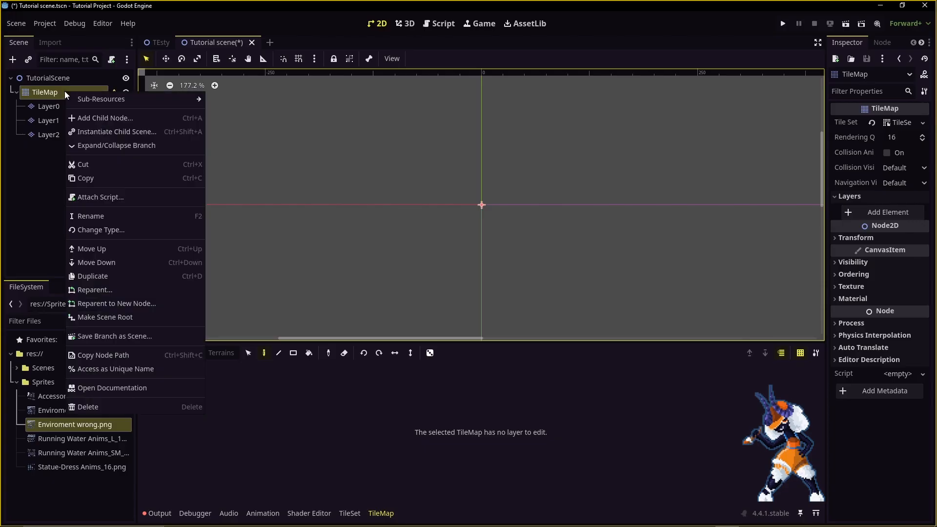
{"action": "left_click", "coordinate": [103, 235]}
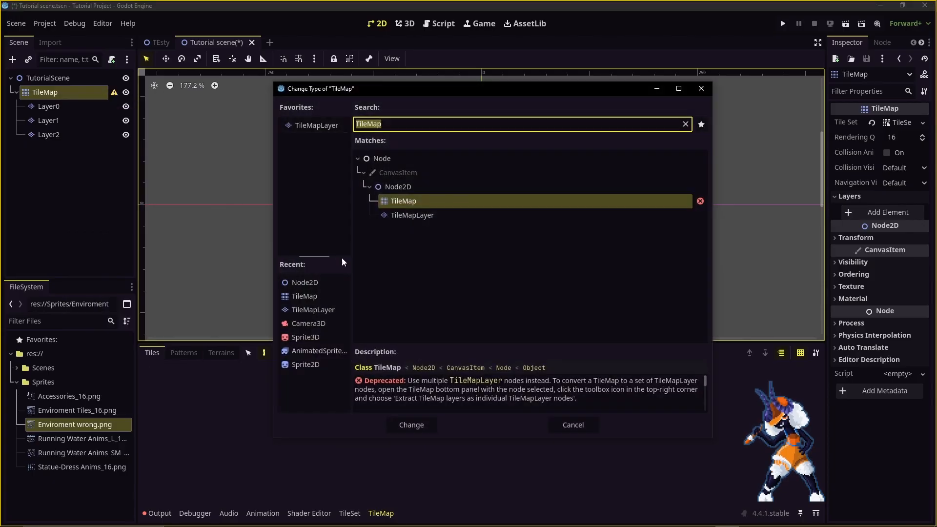
{"action": "key", "text": "BackSpace"}
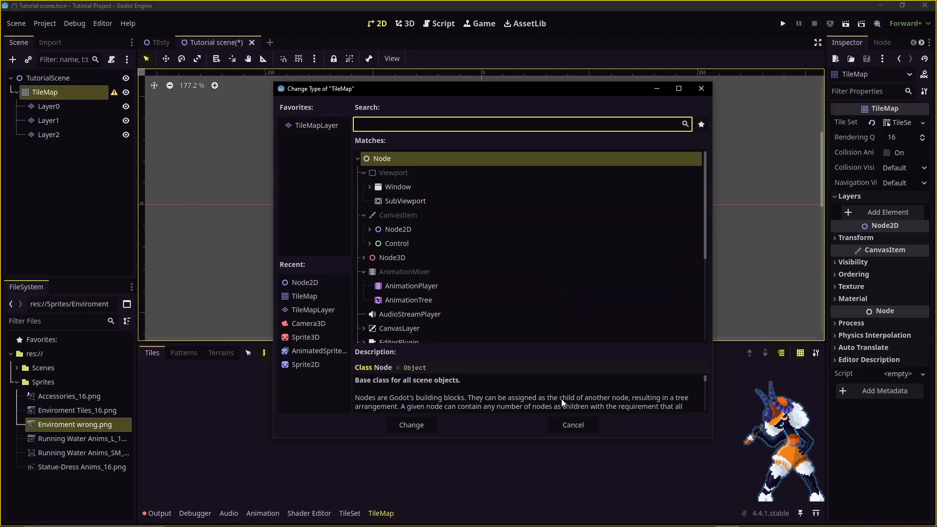
{"action": "left_click", "coordinate": [563, 428]}
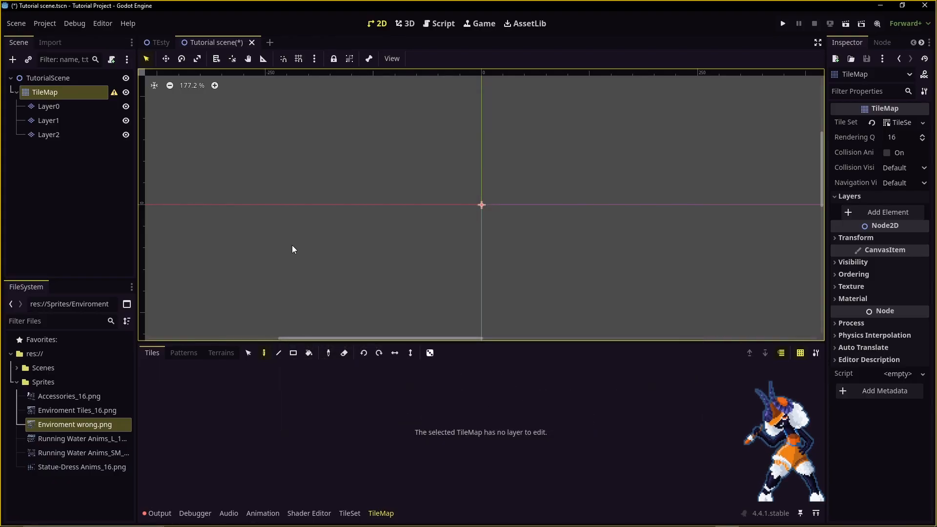
Delete the TileMap node together with its child nodes Layer0, Layer1 and Layer2
{"action": "left_click", "coordinate": [61, 111]}
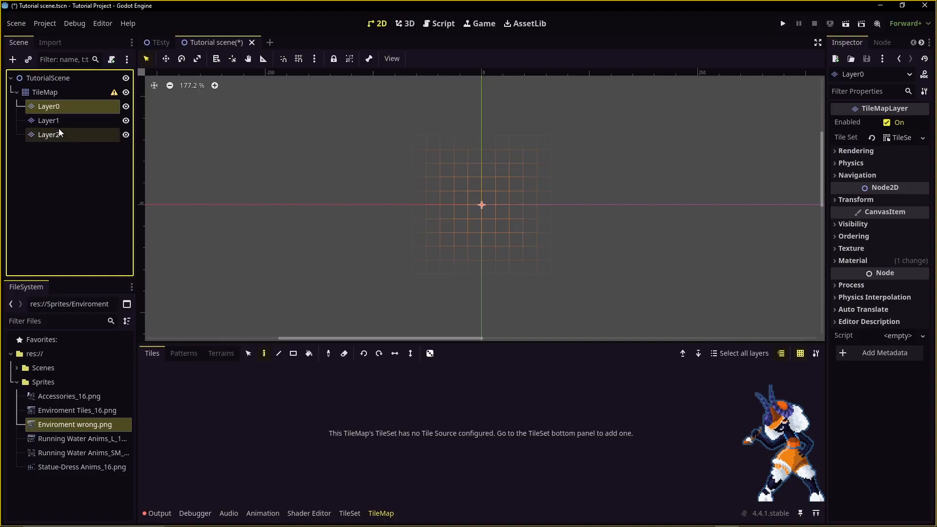
{"action": "left_click", "coordinate": [60, 131], "text": "shift"}
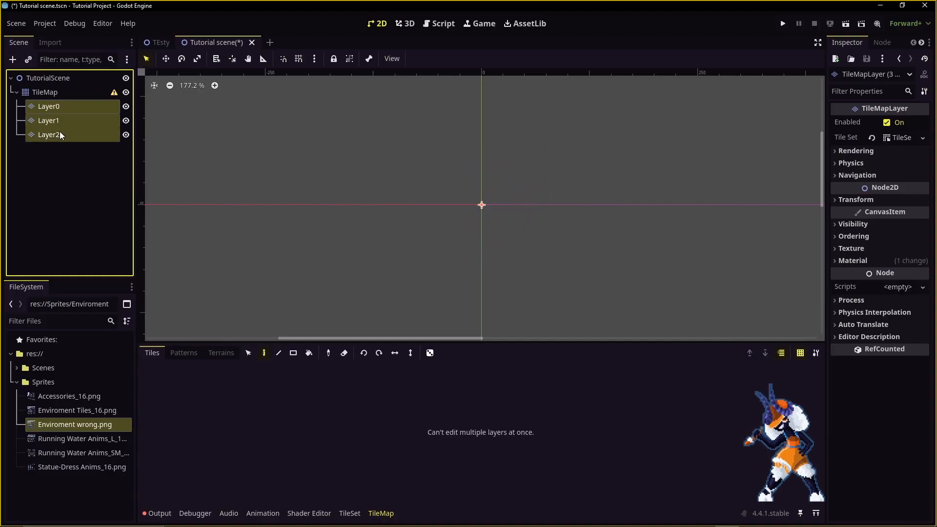
{"action": "left_click", "coordinate": [48, 94]}
{"action": "key", "text": "Delete"}
{"action": "key", "text": "Return"}
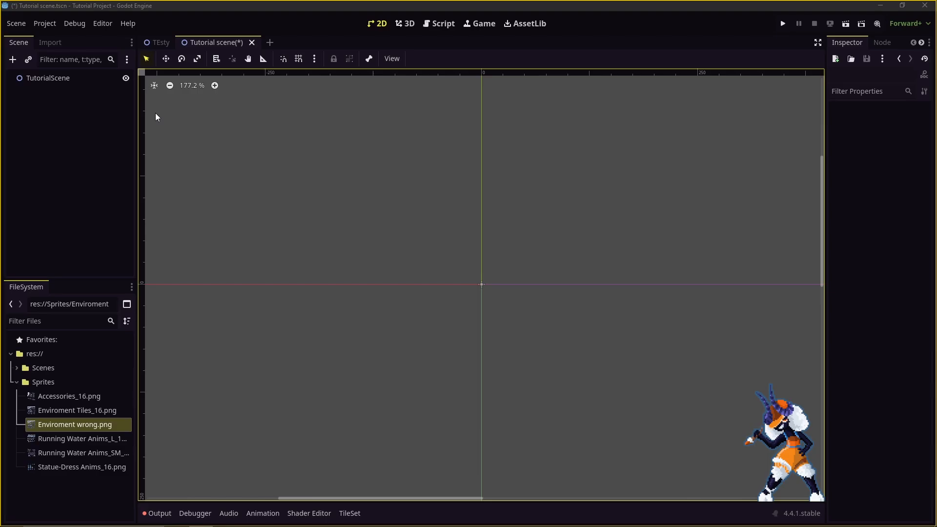
Find the TileMapLayer node type with the search "tile", keep it as a favorite and add it under TutorialScene
{"action": "left_click", "coordinate": [13, 60]}
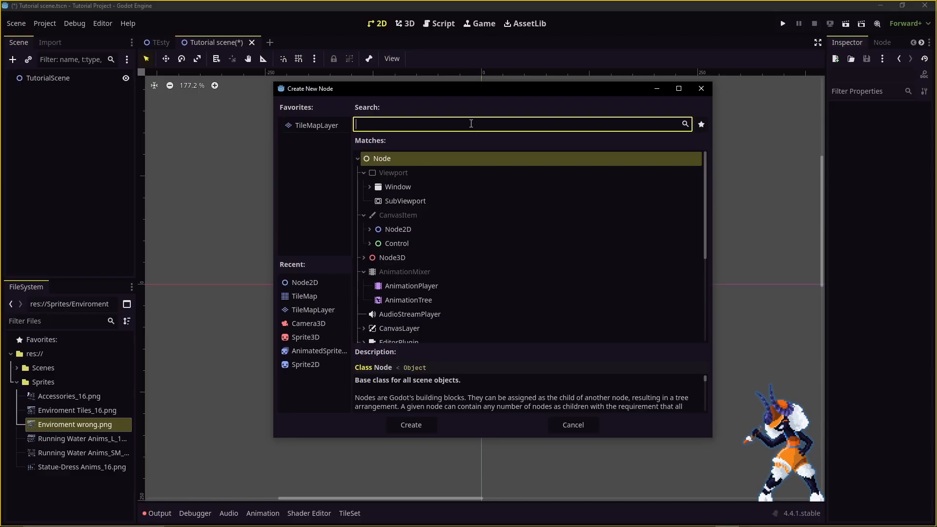
{"action": "type", "text": "tile"}
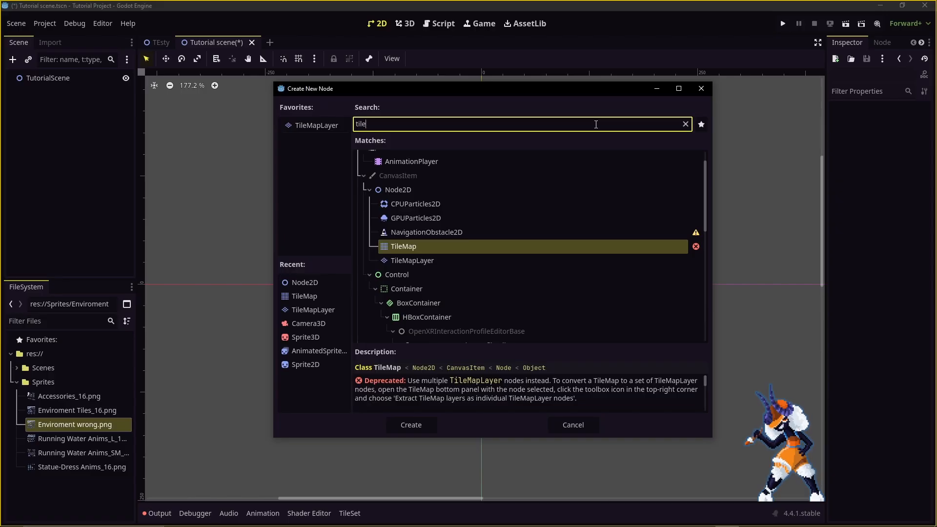
{"action": "mouse_move", "coordinate": [699, 254]}
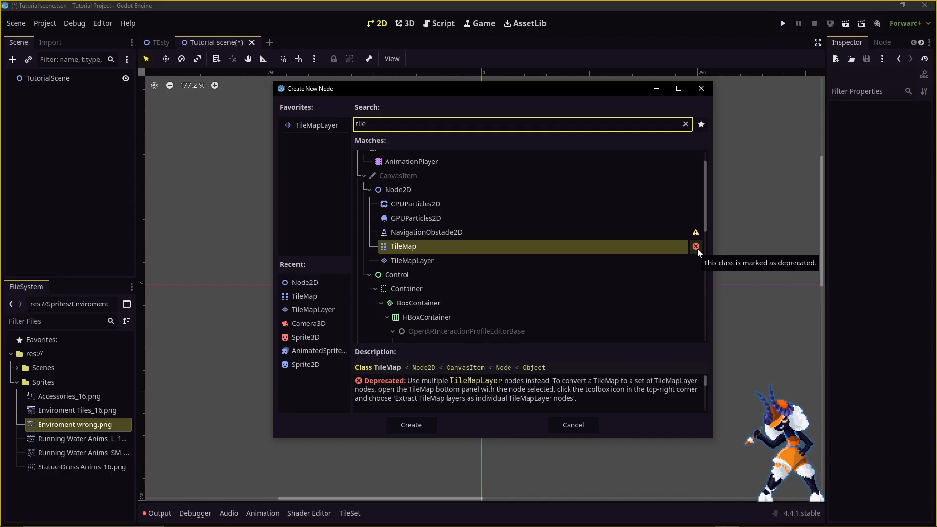
{"action": "left_click", "coordinate": [581, 265]}
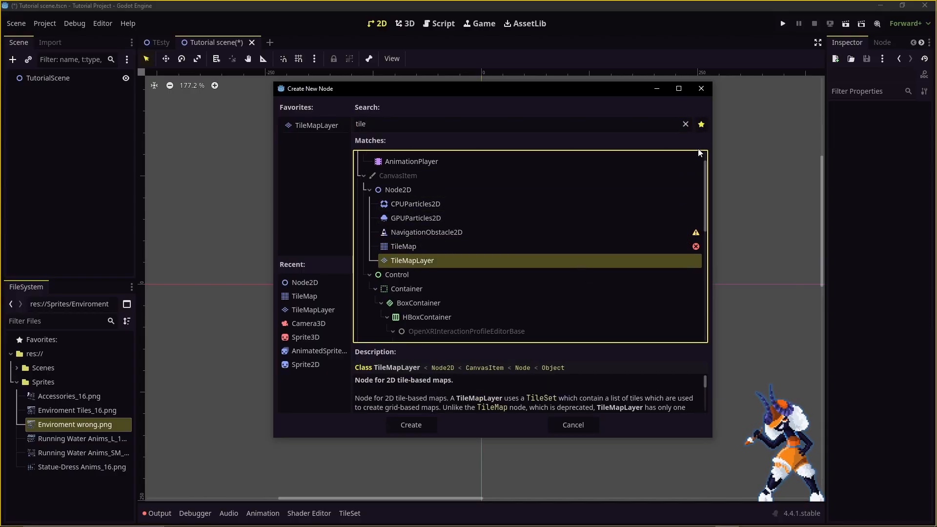
{"action": "left_click", "coordinate": [701, 127]}
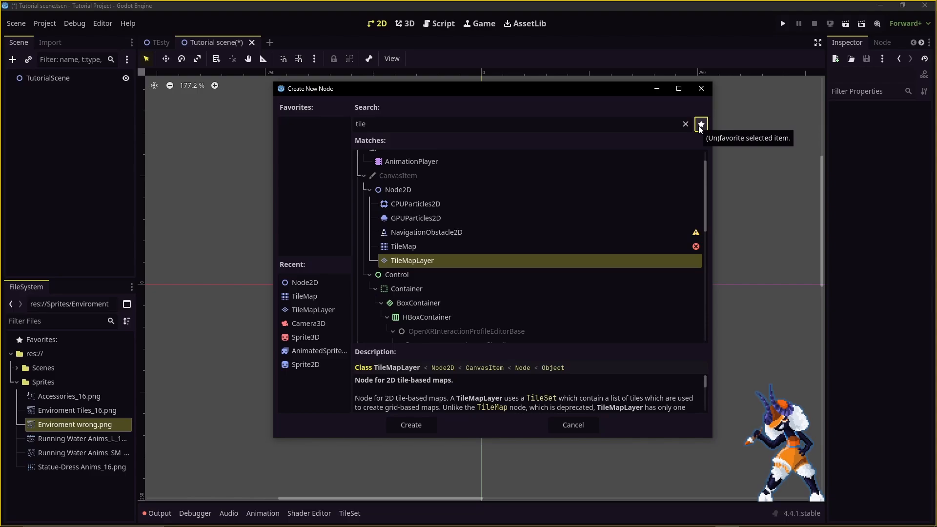
{"action": "left_click", "coordinate": [702, 127]}
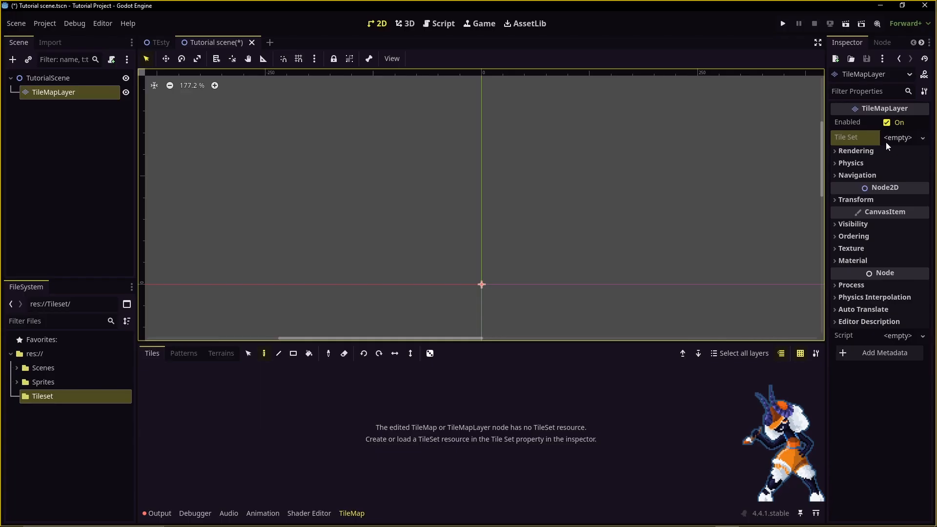
Create a new TileSet resource for the TileMapLayer's tile set property
{"action": "left_click", "coordinate": [923, 139]}
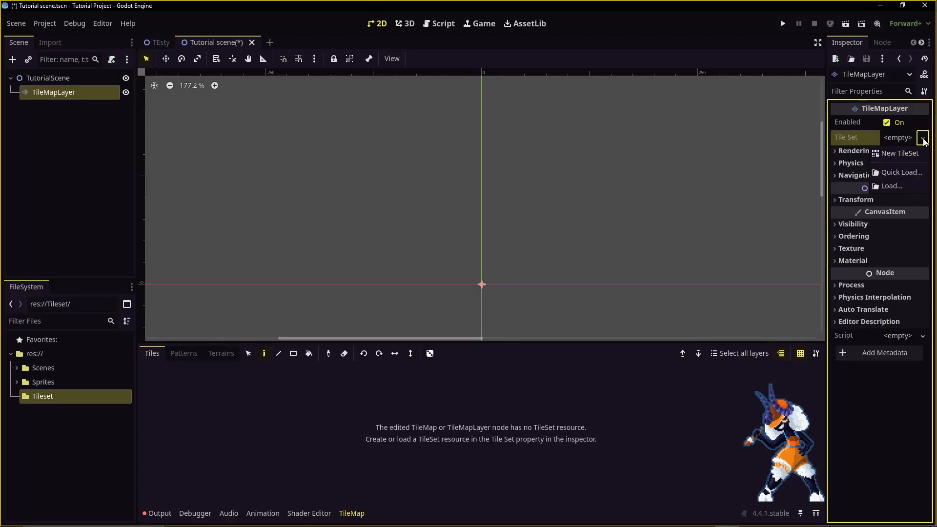
{"action": "left_click", "coordinate": [924, 141]}
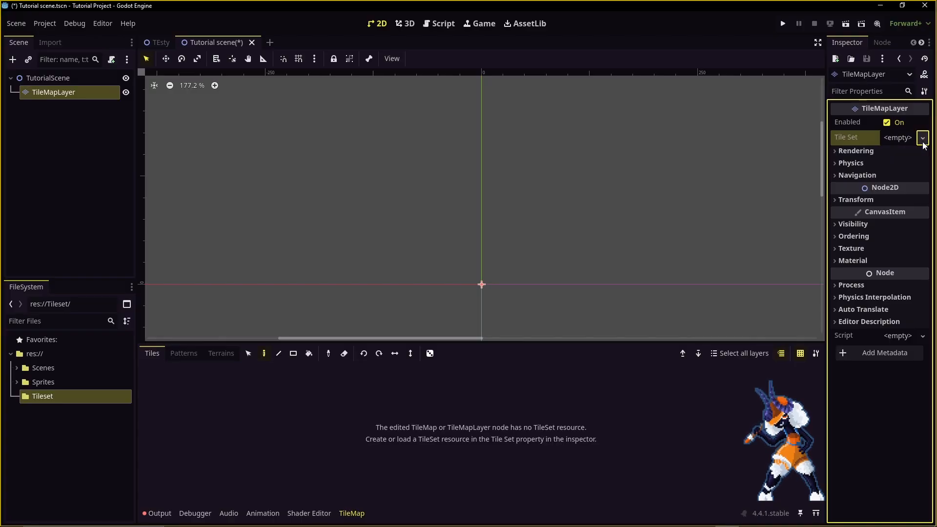
{"action": "left_click", "coordinate": [923, 140]}
{"action": "left_click", "coordinate": [907, 153]}
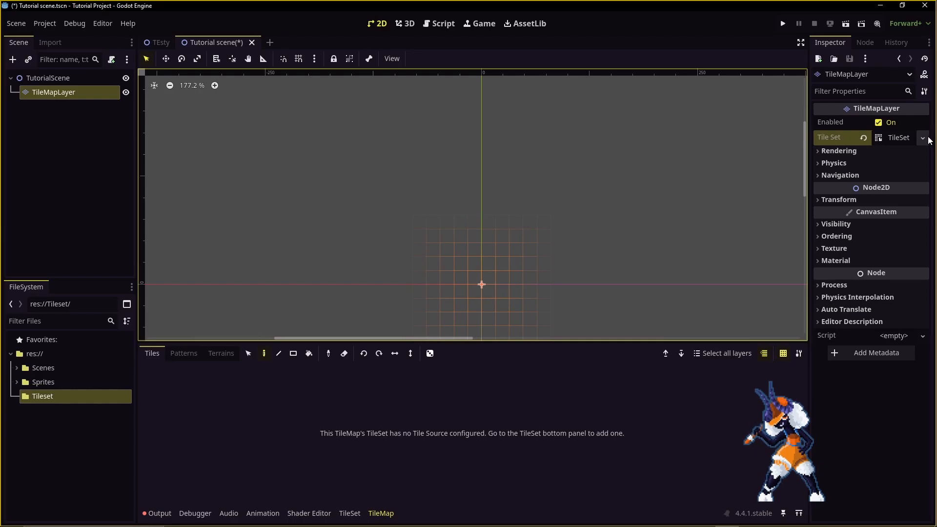
Save the new TileSet resource as Tutorial.tres in the Tileset folder
{"action": "left_click", "coordinate": [924, 139]}
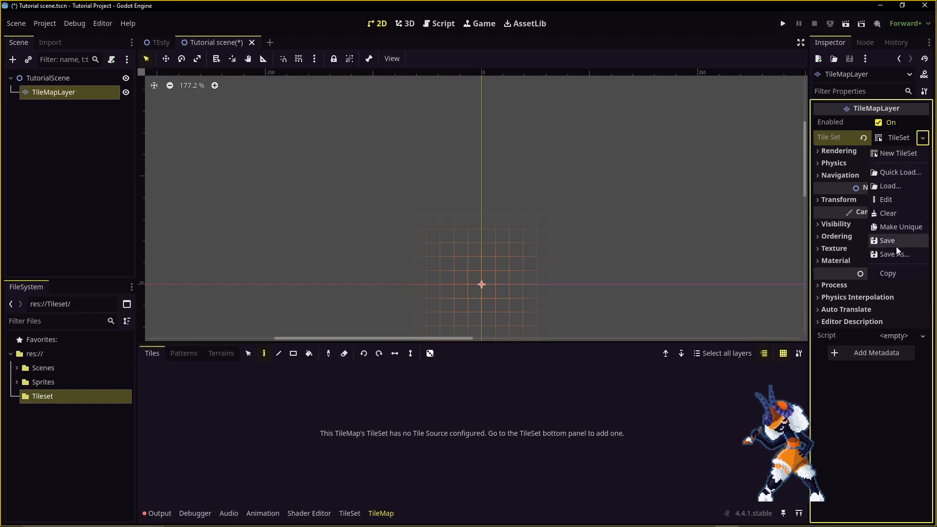
{"action": "left_click", "coordinate": [918, 258]}
{"action": "type", "text": "Tut"}
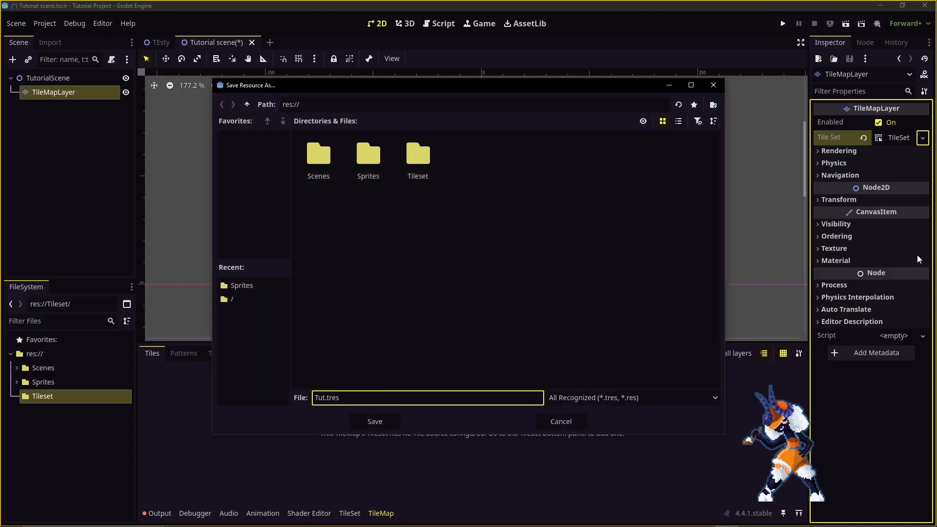
{"action": "type", "text": "orial"}
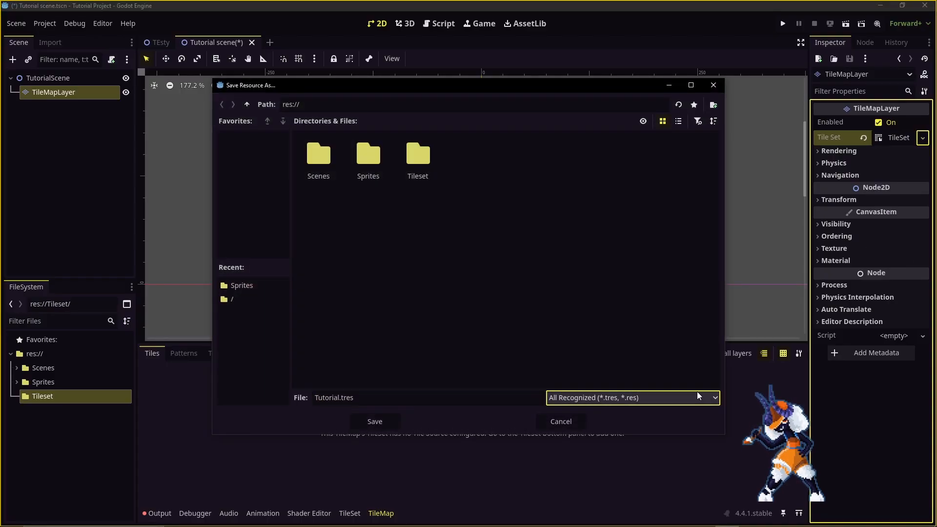
{"action": "left_click", "coordinate": [698, 397]}
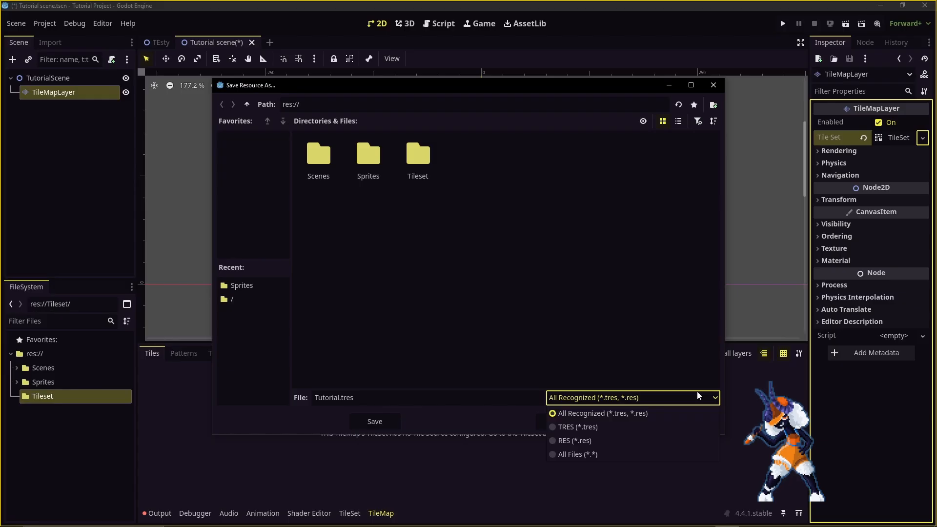
{"action": "left_click", "coordinate": [699, 396]}
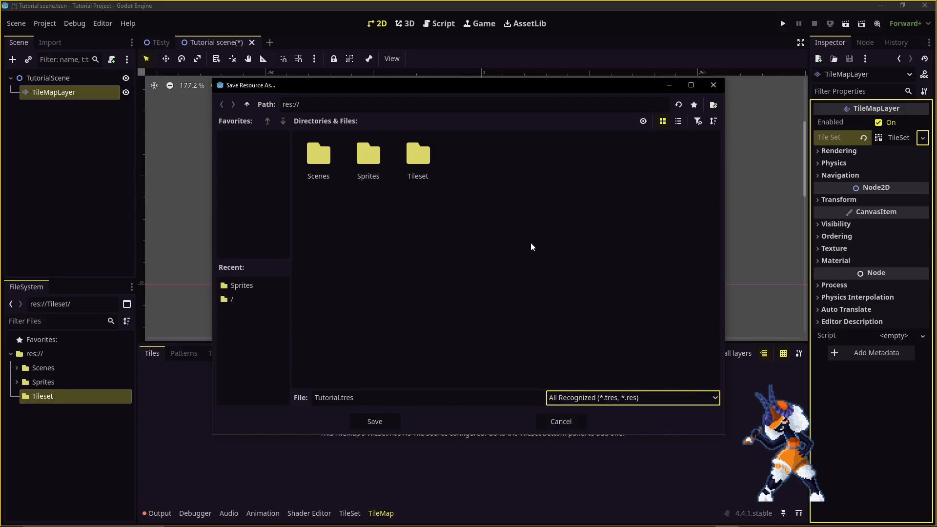
{"action": "left_click", "coordinate": [381, 421]}
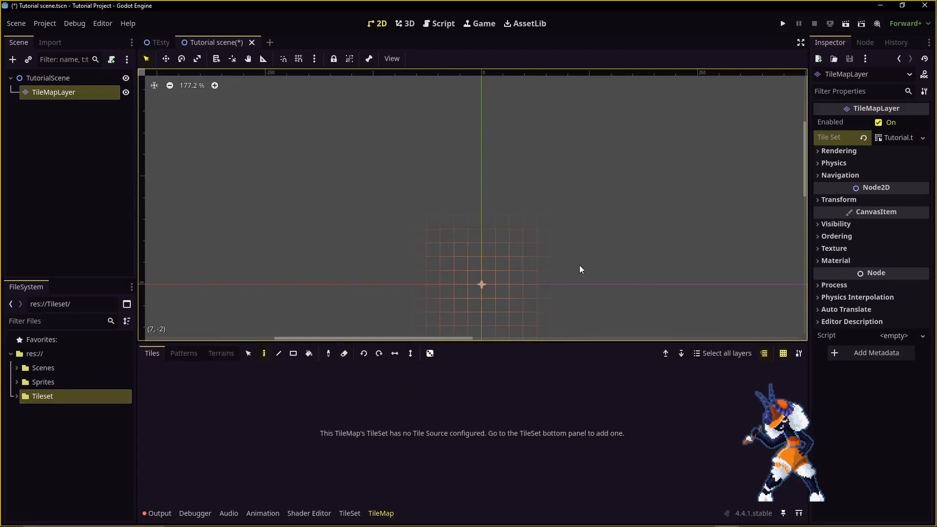
Clear the TileMapLayer's tile set and quick-load the saved Tutorial.tres resource back into it
{"action": "left_click", "coordinate": [923, 137]}
{"action": "left_click", "coordinate": [869, 214]}
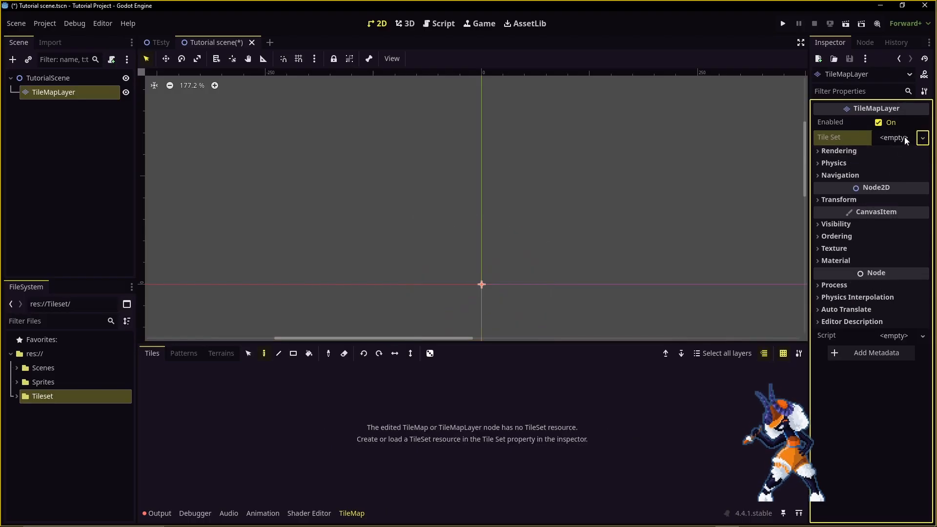
{"action": "left_click", "coordinate": [923, 139]}
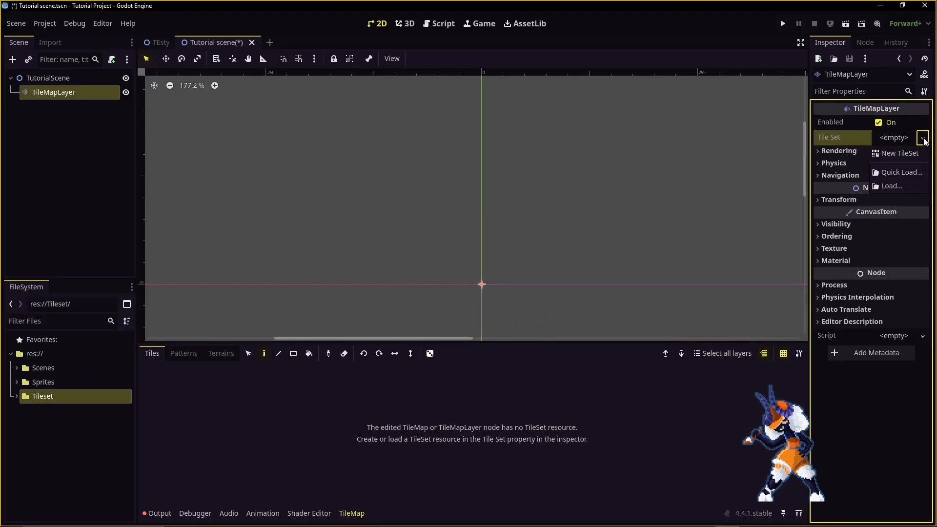
{"action": "left_click", "coordinate": [907, 174]}
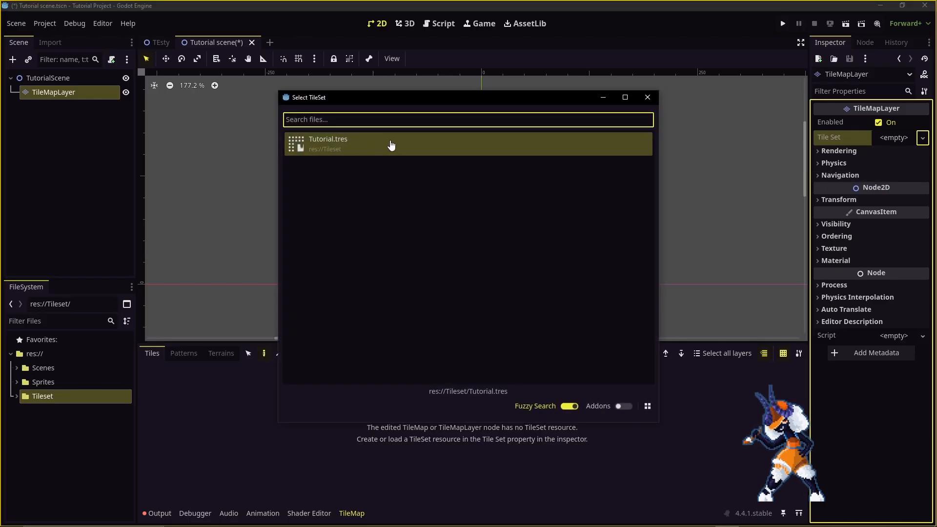
{"action": "left_click", "coordinate": [396, 143]}
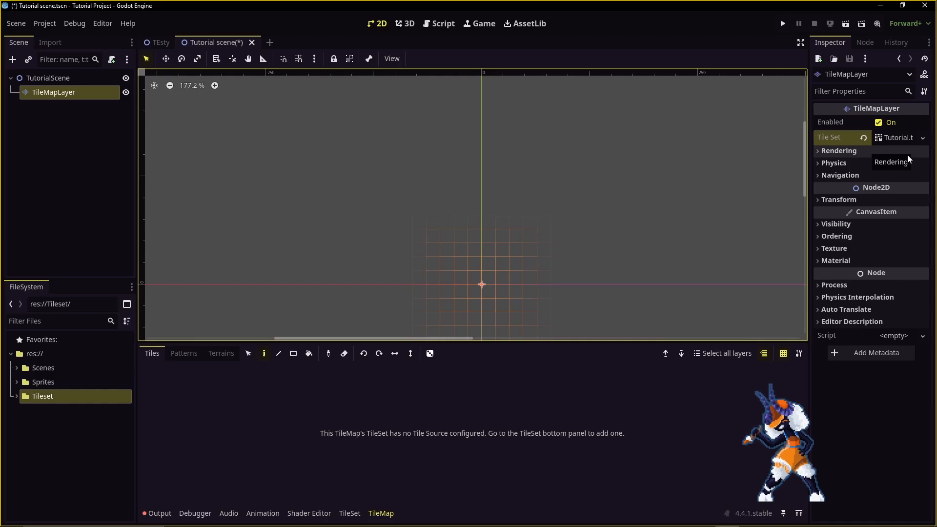
{"action": "left_click", "coordinate": [834, 418]}
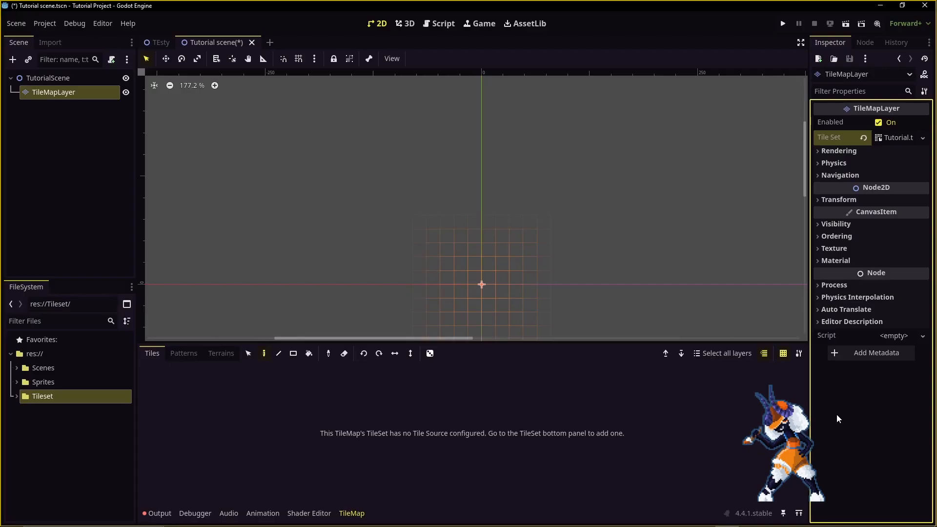
Expand the tile set's properties and switch its tile shape to Isometric, Half-Offset Square and Hexagon in turn
{"action": "left_click", "coordinate": [899, 139]}
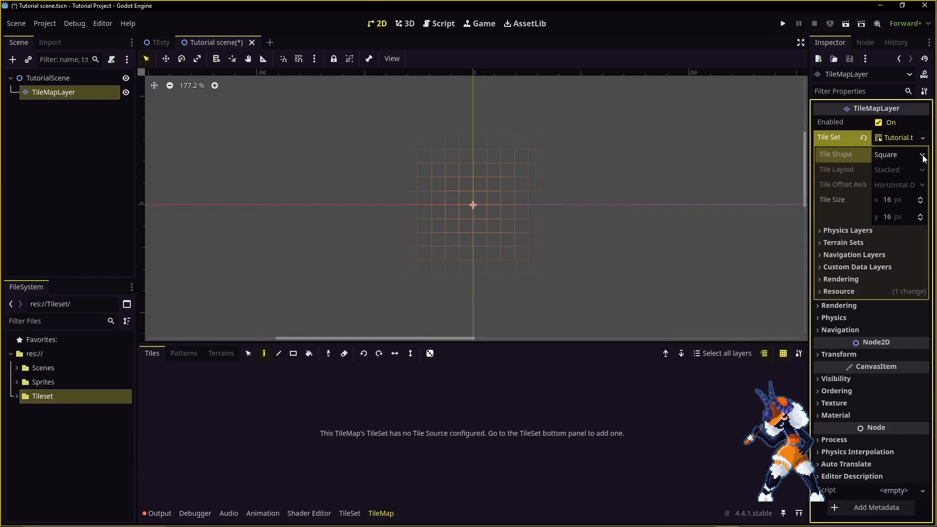
{"action": "left_click", "coordinate": [923, 159]}
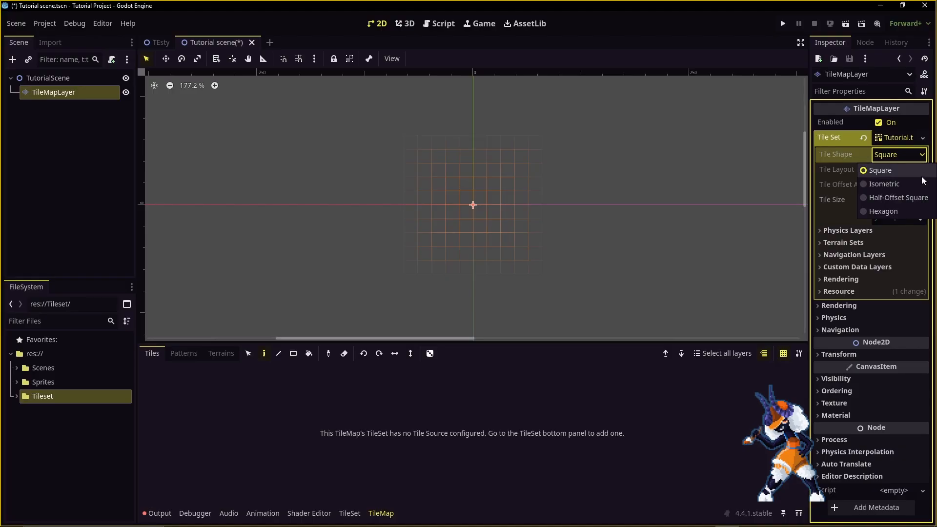
{"action": "left_click", "coordinate": [922, 180]}
{"action": "left_click", "coordinate": [922, 160]}
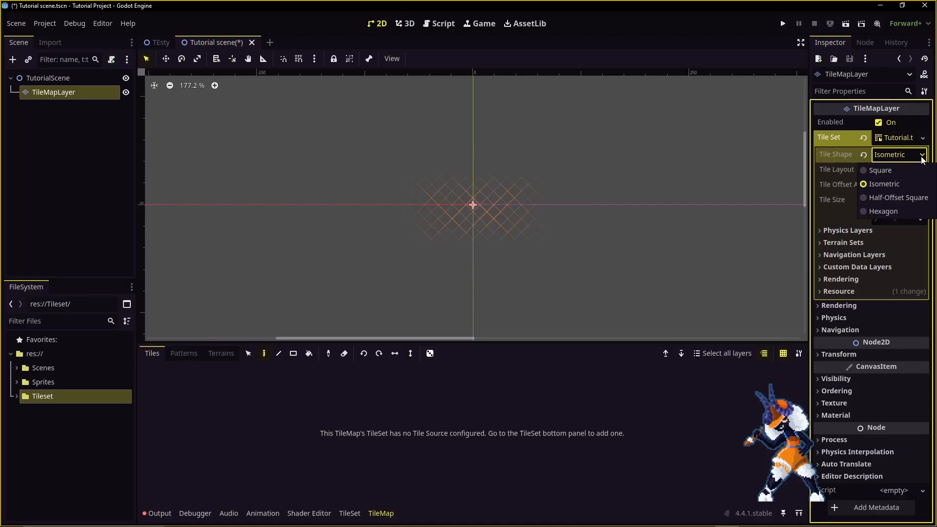
{"action": "left_click", "coordinate": [907, 198]}
{"action": "left_click", "coordinate": [920, 155]}
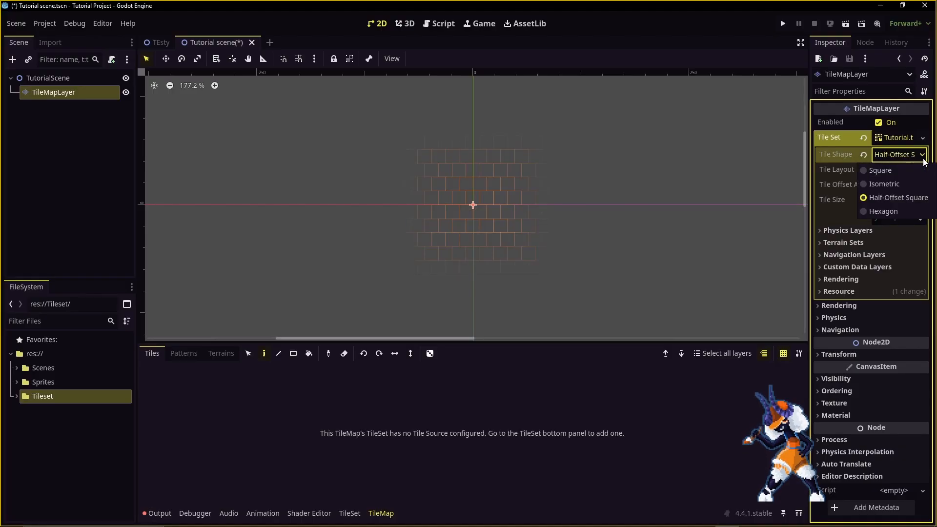
{"action": "left_click", "coordinate": [904, 209]}
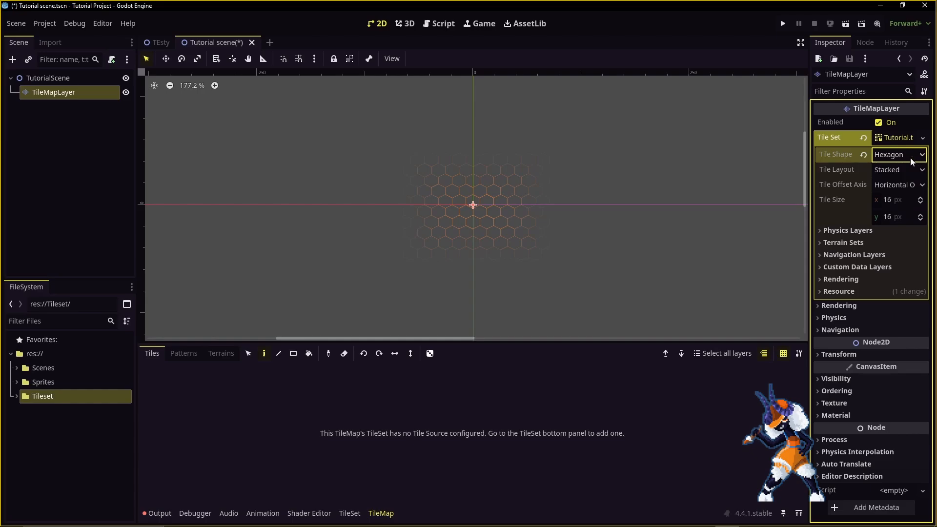
Inspect the hexagon grid's offset axis and tile layout options, and set the tile shape back to Square
{"action": "left_click", "coordinate": [889, 188]}
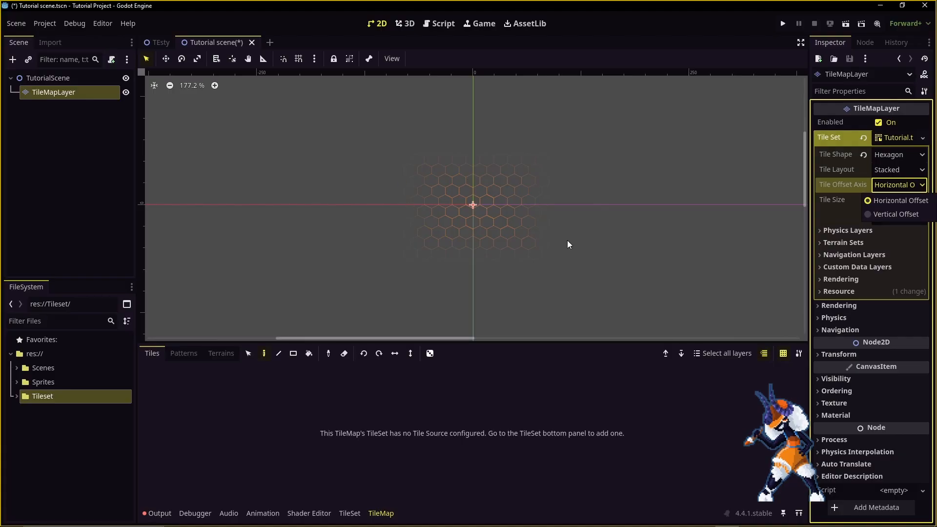
{"action": "left_click", "coordinate": [884, 213]}
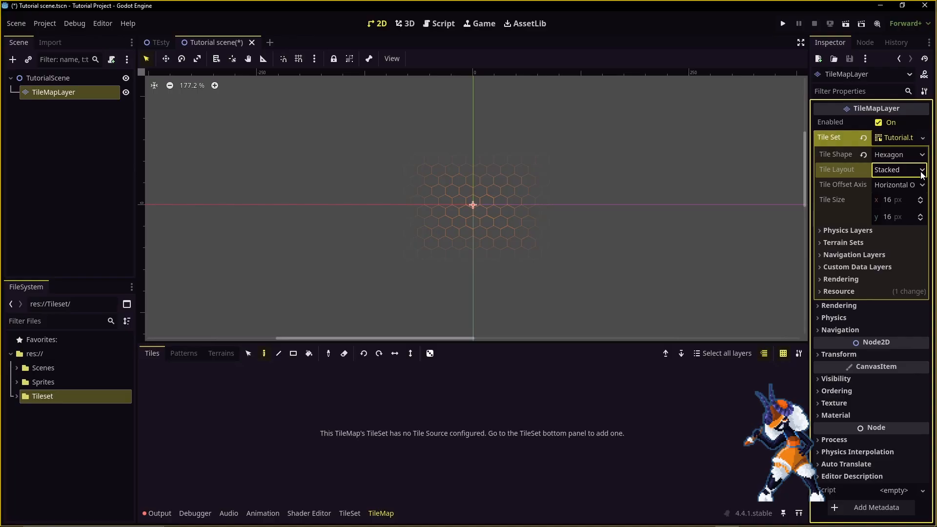
{"action": "left_click", "coordinate": [921, 171]}
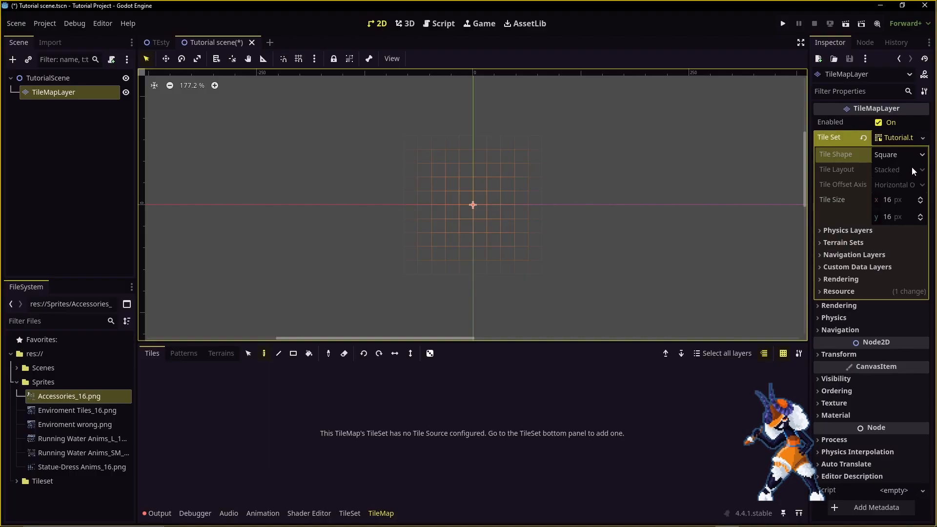
Add Accessories_16.png from the Sprites folder as a tile source in the TileSet editor and automatically create its tiles
{"action": "left_click", "coordinate": [349, 513]}
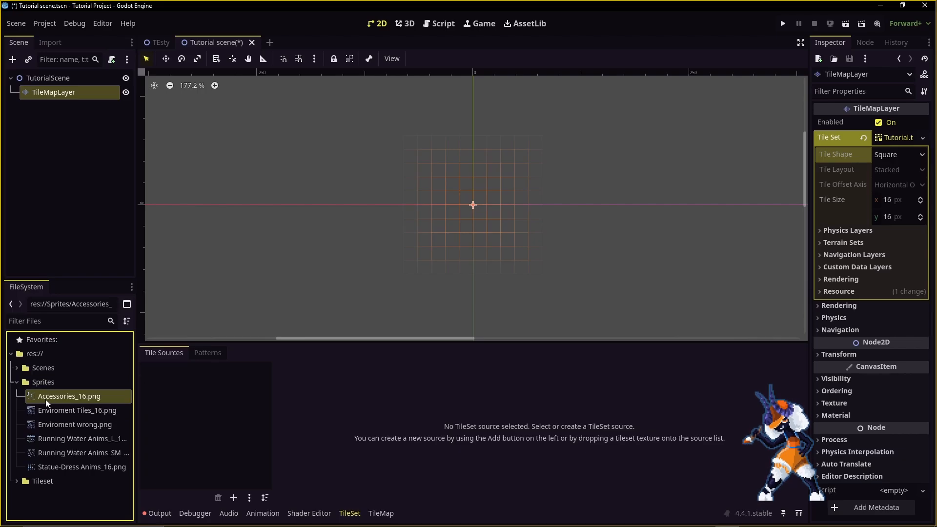
{"action": "left_click_drag", "start_coordinate": [33, 399], "coordinate": [191, 401]}
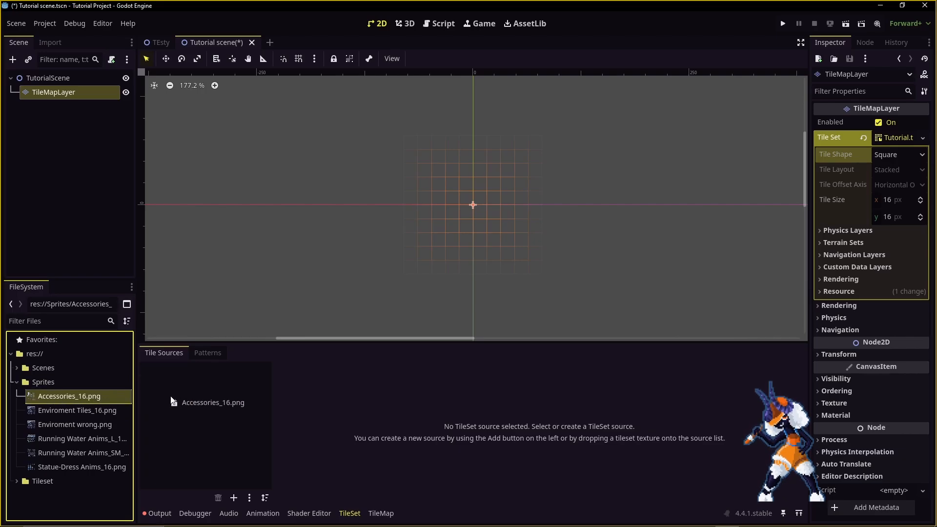
{"action": "left_click_drag", "start_coordinate": [171, 400], "coordinate": [172, 400]}
{"action": "key", "text": "Return"}
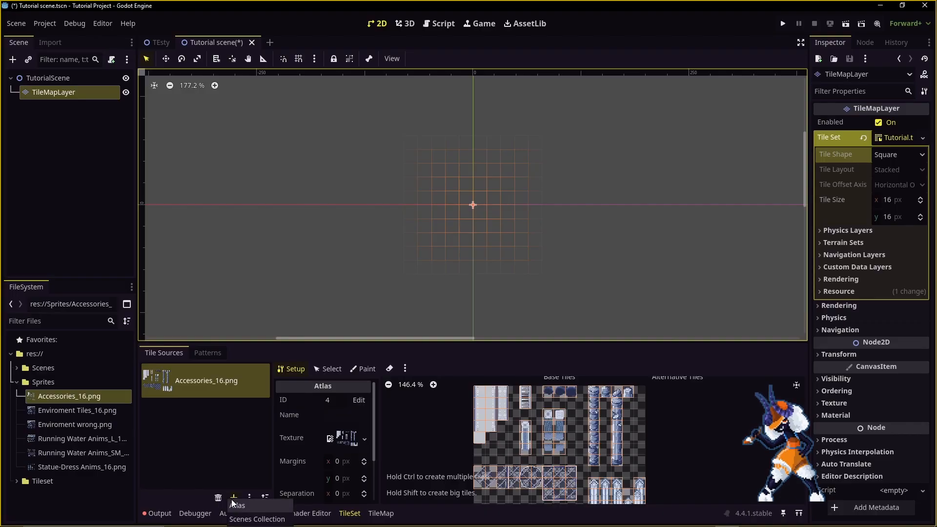
Add a second atlas source that uses the texture Enviroment wrong.png and automatically create its tiles
{"action": "left_click", "coordinate": [248, 508]}
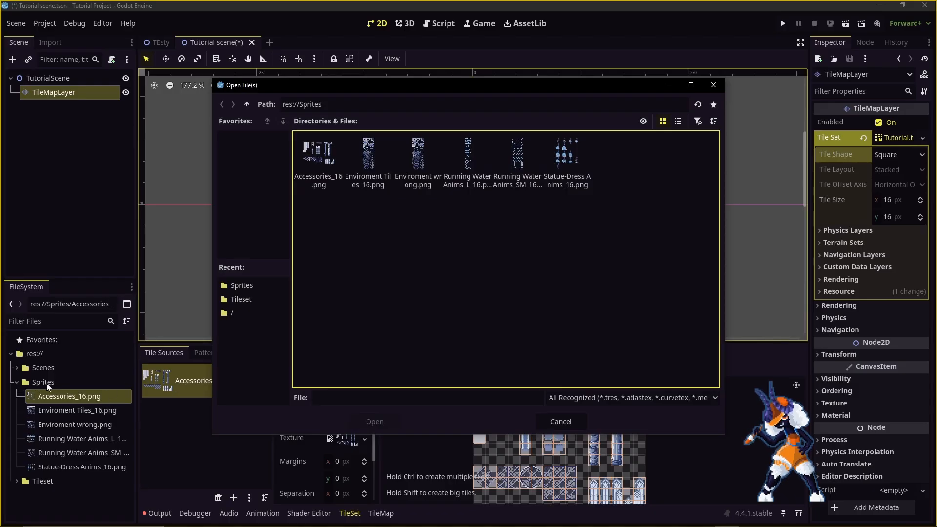
{"action": "double_click", "coordinate": [416, 154]}
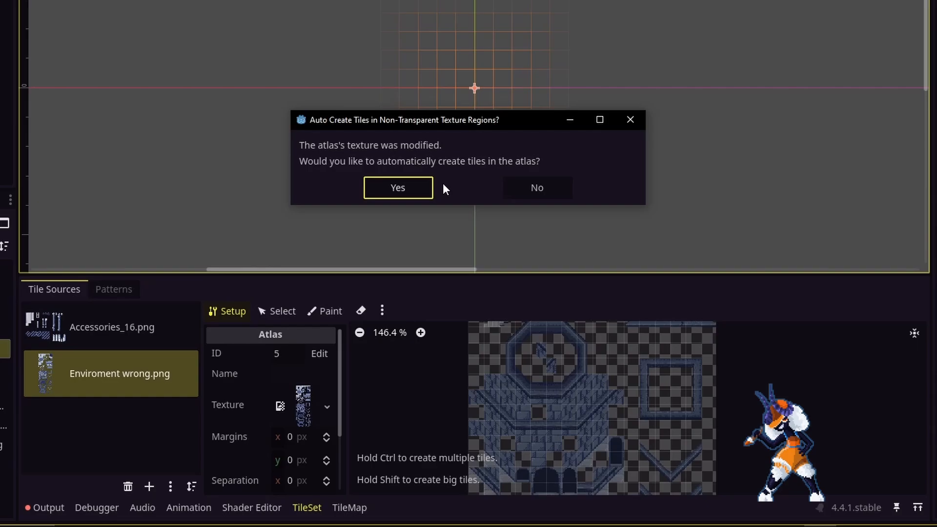
{"action": "left_click", "coordinate": [393, 183]}
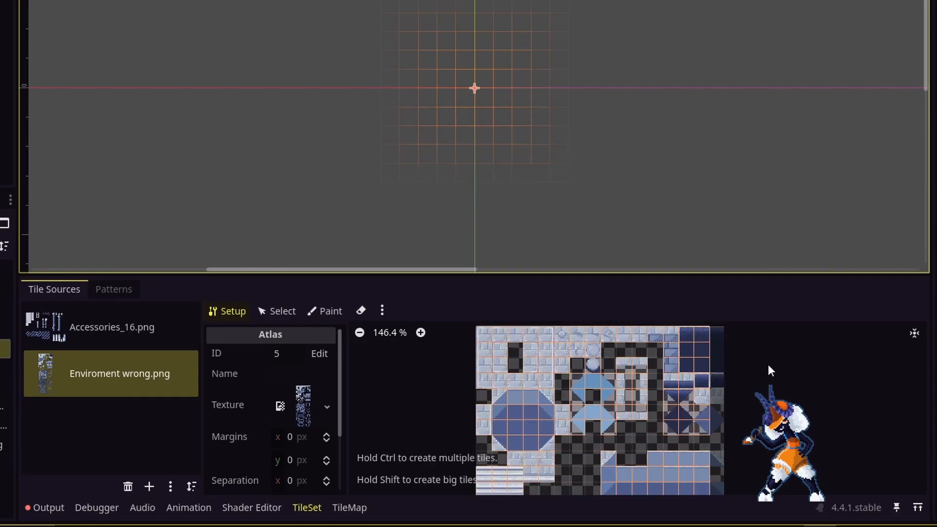
Undo the automatic tile creation and manually create single tiles across most of the atlas texture's top four rows
{"action": "mouse_move", "coordinate": [749, 421]}
{"action": "middle_mouse_down"}
{"action": "mouse_move", "coordinate": [734, 327]}
{"action": "mouse_move", "coordinate": [742, 403]}
{"action": "mouse_move", "coordinate": [738, 478]}
{"action": "mouse_move", "coordinate": [730, 483]}
{"action": "mouse_move", "coordinate": [727, 467]}
{"action": "mouse_move", "coordinate": [747, 455]}
{"action": "mouse_move", "coordinate": [751, 404]}
{"action": "middle_mouse_up"}
{"action": "key", "text": "ctrl+z"}
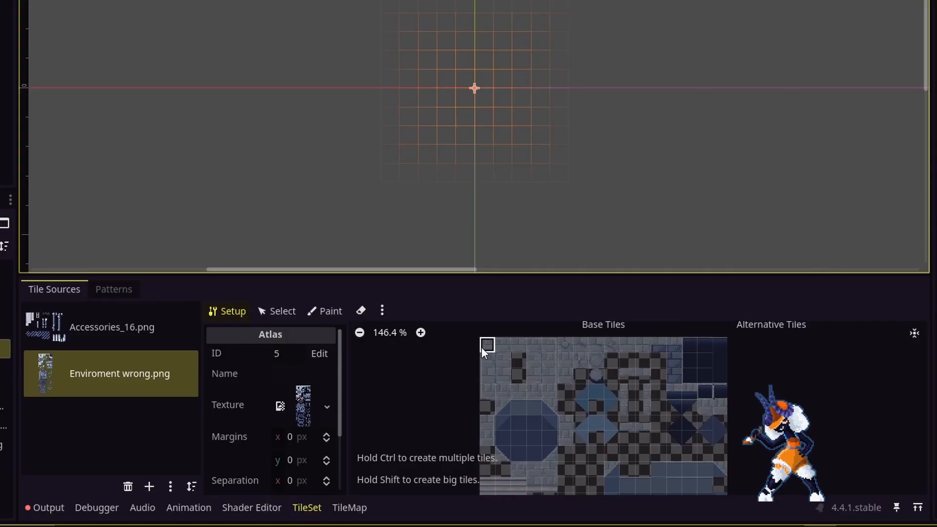
{"action": "left_click_drag", "start_coordinate": [483, 345], "coordinate": [649, 343]}
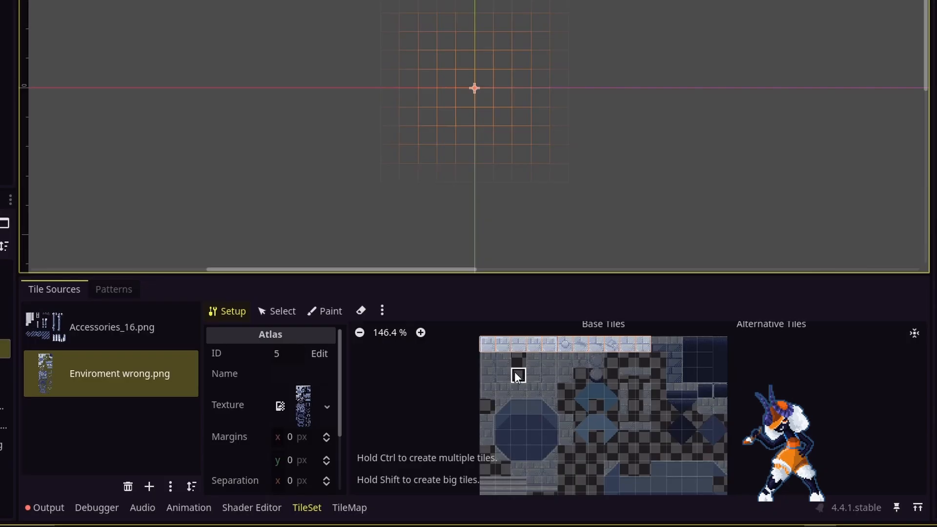
{"action": "left_click_drag", "start_coordinate": [485, 362], "coordinate": [675, 391], "text": "ctrl"}
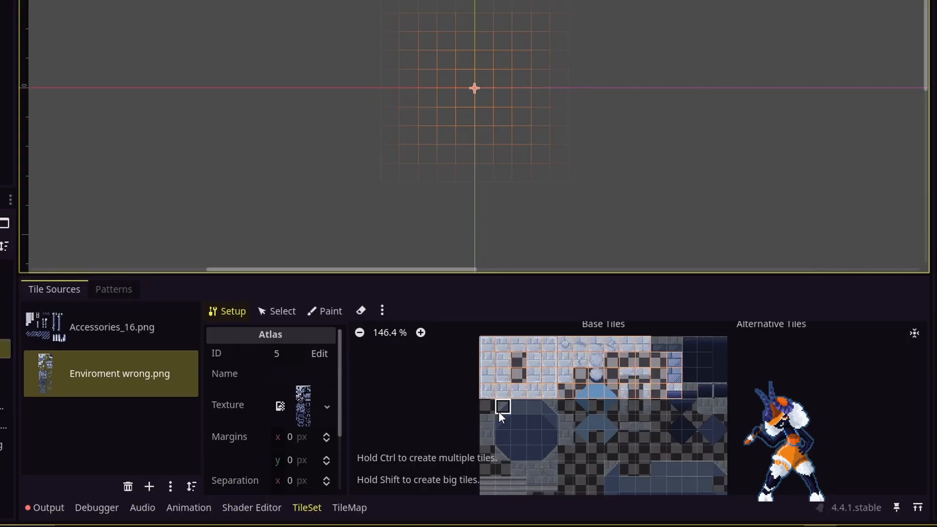
Create one big 4 × 4 tile over the octagon at atlas coordinates (1, 4) and a single tile at (12, 5)
{"action": "left_click_drag", "start_coordinate": [499, 406], "coordinate": [546, 456], "text": "shift"}
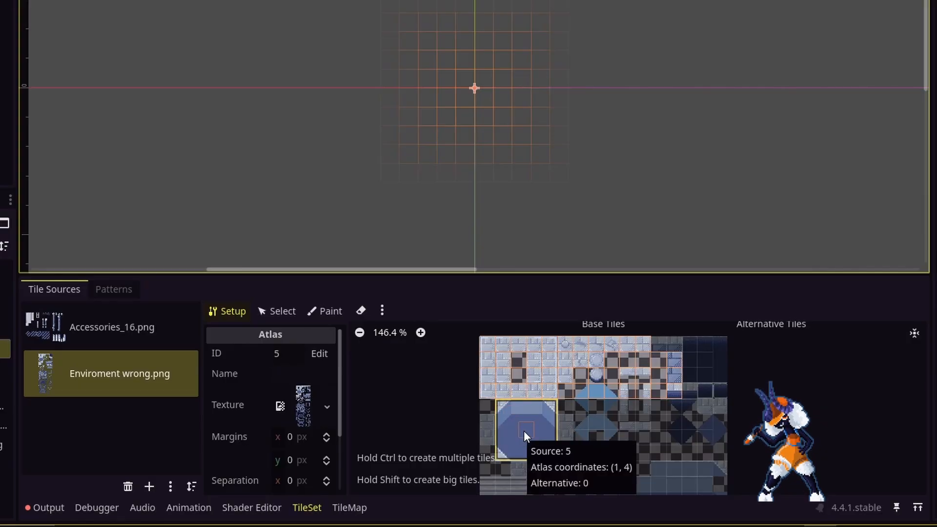
{"action": "left_click", "coordinate": [237, 313]}
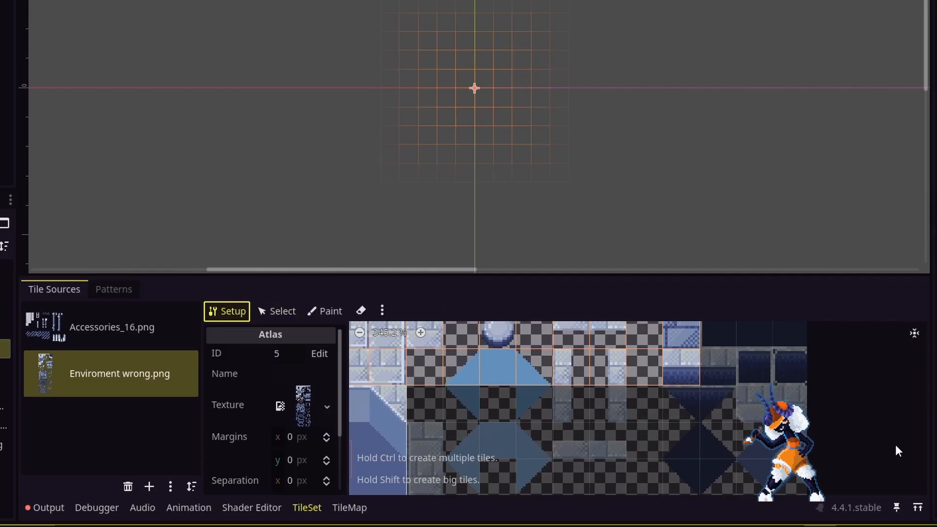
{"action": "left_click", "coordinate": [683, 442]}
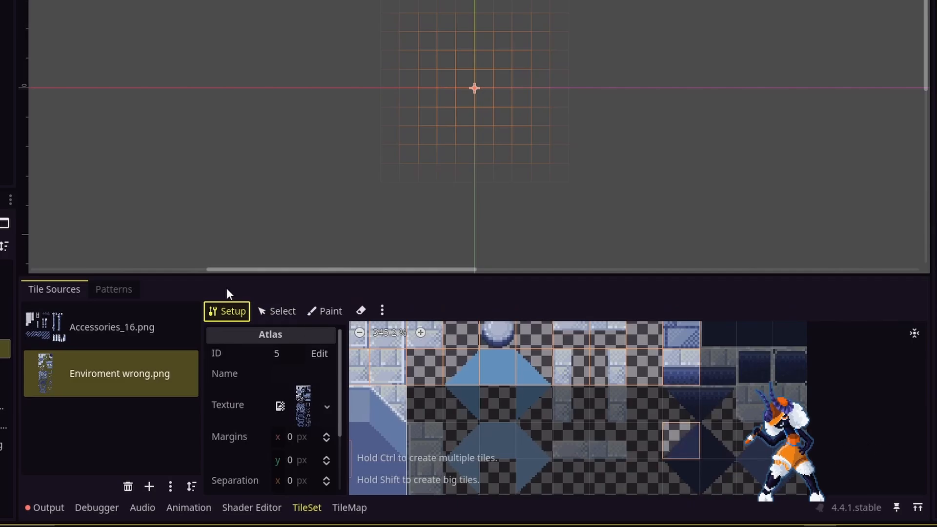
Select the single tile at (12, 5) and stretch it to 3 × 2 cells starting at (12, 4)
{"action": "left_click", "coordinate": [268, 311]}
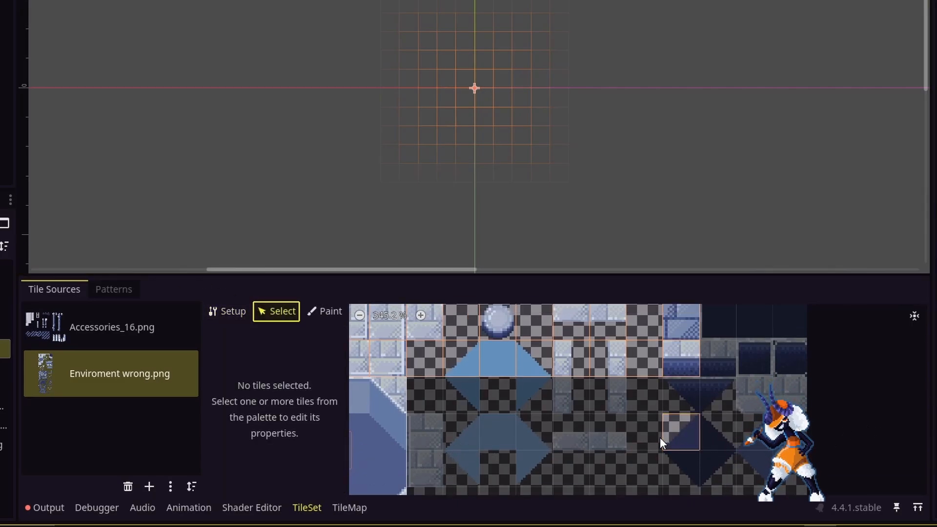
{"action": "left_click", "coordinate": [672, 438]}
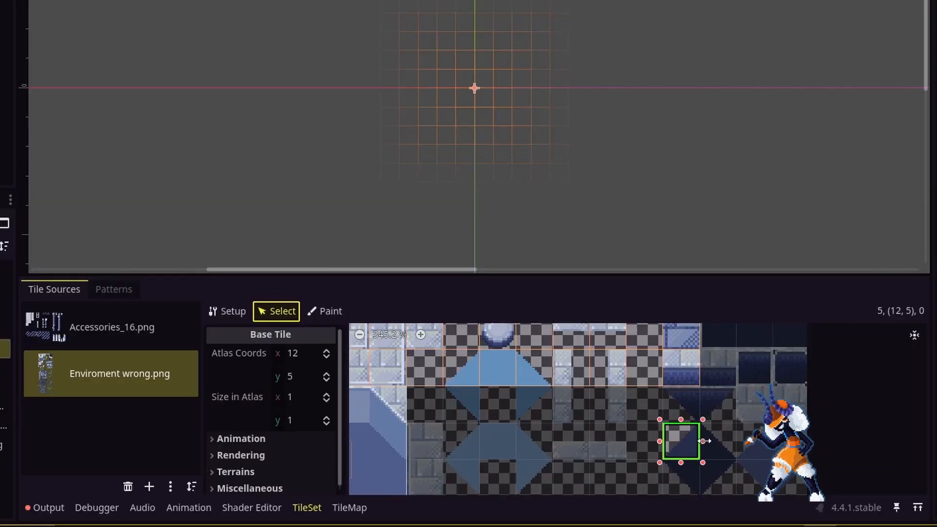
{"action": "left_click_drag", "start_coordinate": [701, 440], "coordinate": [771, 440]}
{"action": "left_click_drag", "start_coordinate": [718, 419], "coordinate": [717, 383]}
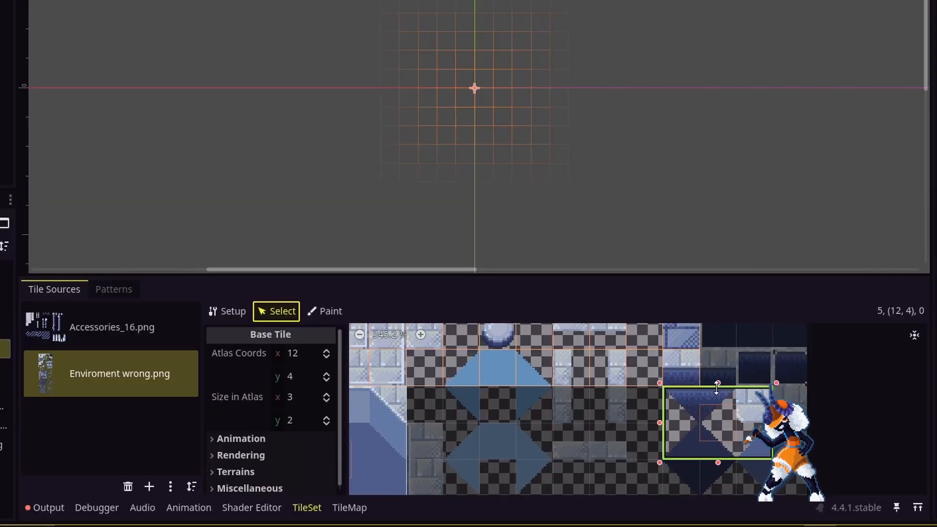
{"action": "mouse_move", "coordinate": [660, 423]}
{"action": "left_mouse_down"}
{"action": "mouse_move", "coordinate": [439, 423]}
{"action": "mouse_move", "coordinate": [679, 425]}
{"action": "mouse_move", "coordinate": [669, 424]}
{"action": "left_mouse_up"}
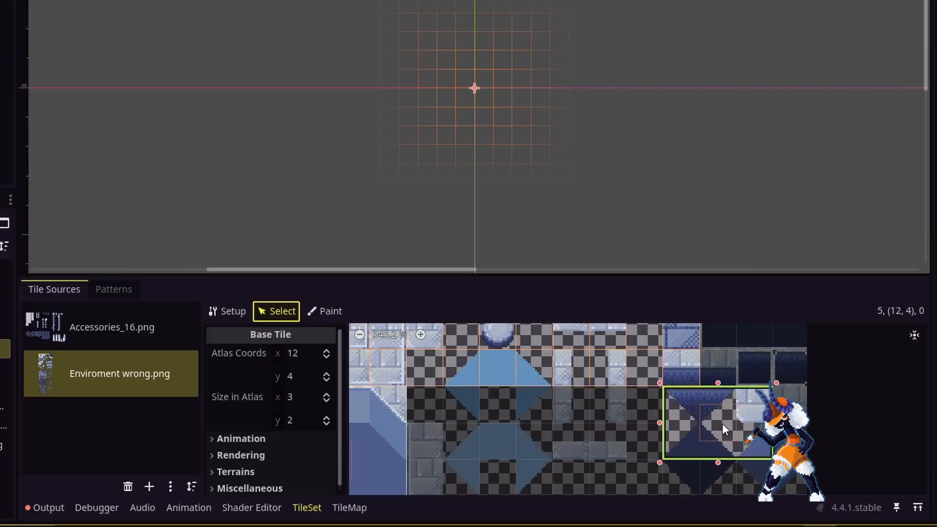
Reduce the selected tile's Size in Atlas to 2 × 1 and set it back to 3 × 2
{"action": "left_click", "coordinate": [325, 402]}
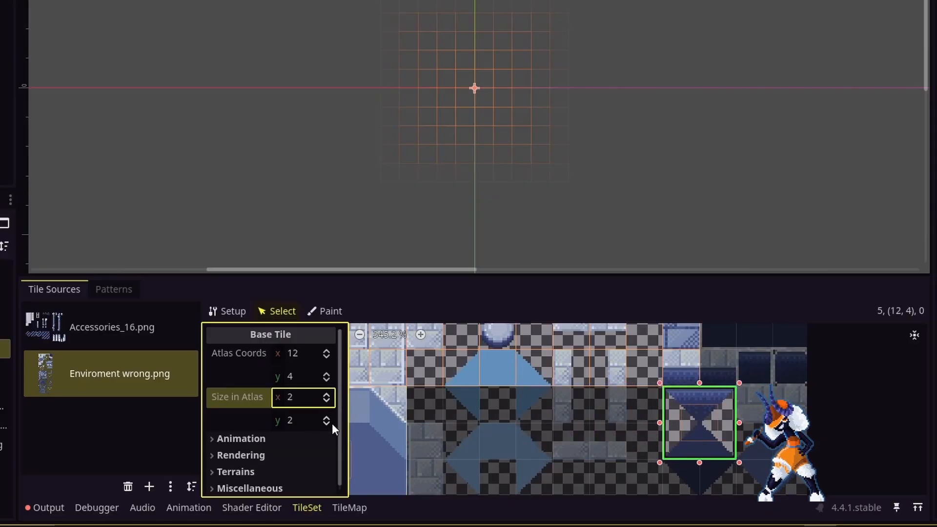
{"action": "left_click", "coordinate": [329, 425]}
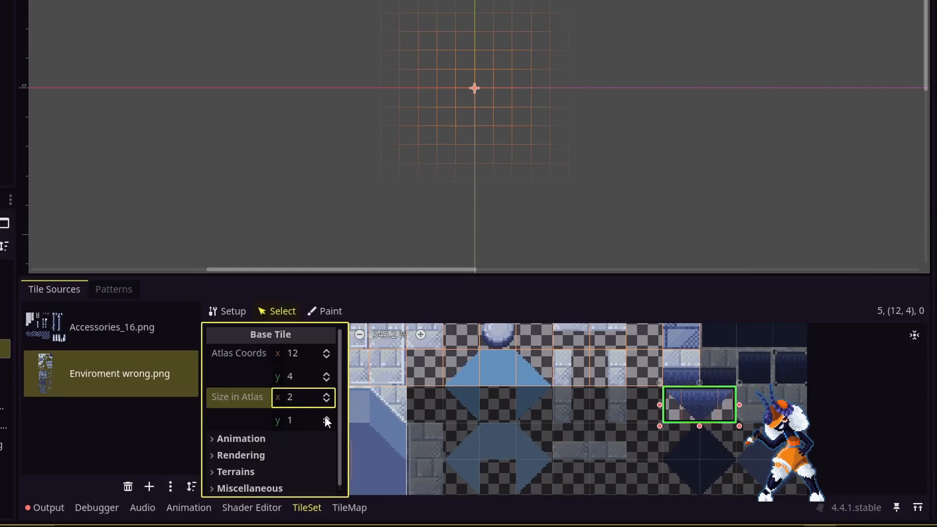
{"action": "left_click", "coordinate": [325, 417]}
{"action": "left_click", "coordinate": [326, 394]}
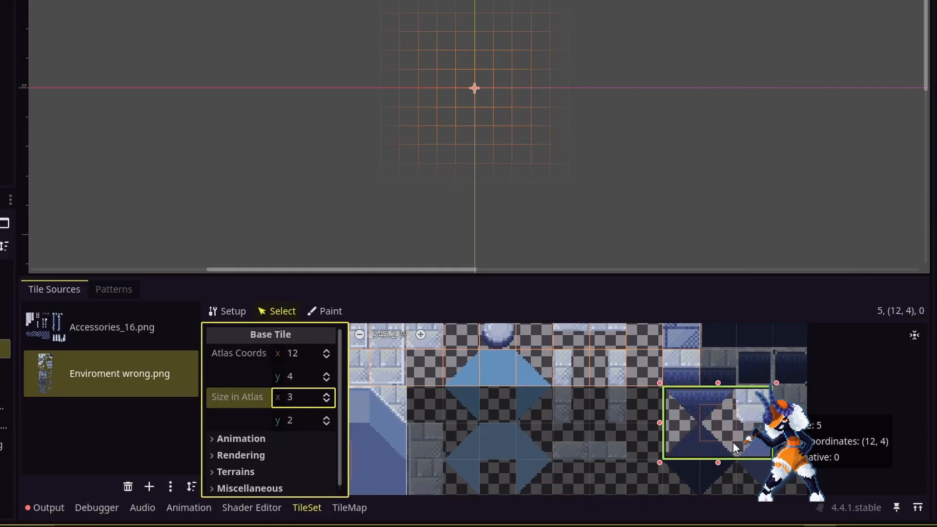
Shrink the 3 × 2 tile to 2 × 2 cells at (13, 4) and widen the tile at (12, 3) to two cells
{"action": "left_click_drag", "start_coordinate": [659, 462], "coordinate": [699, 458]}
{"action": "left_click", "coordinate": [679, 377]}
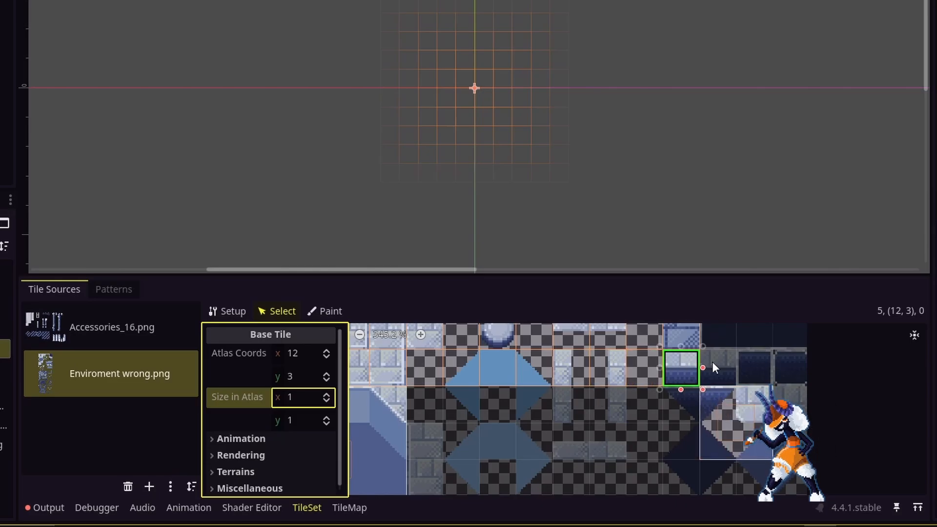
{"action": "left_click", "coordinate": [703, 390]}
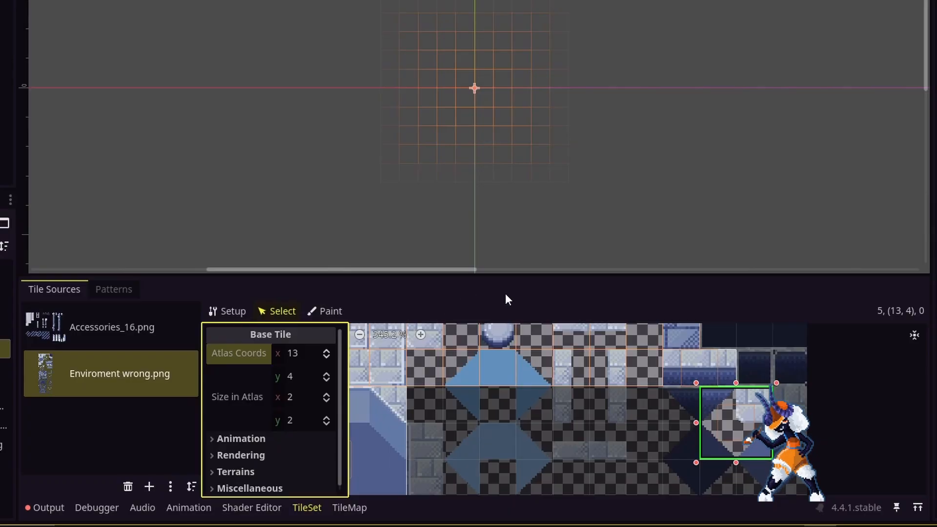
Move the 2 × 2 tile to (12, 5), step its atlas coordinates through neighbouring positions to (5, 5), and deselect it
{"action": "left_click_drag", "start_coordinate": [736, 429], "coordinate": [683, 449]}
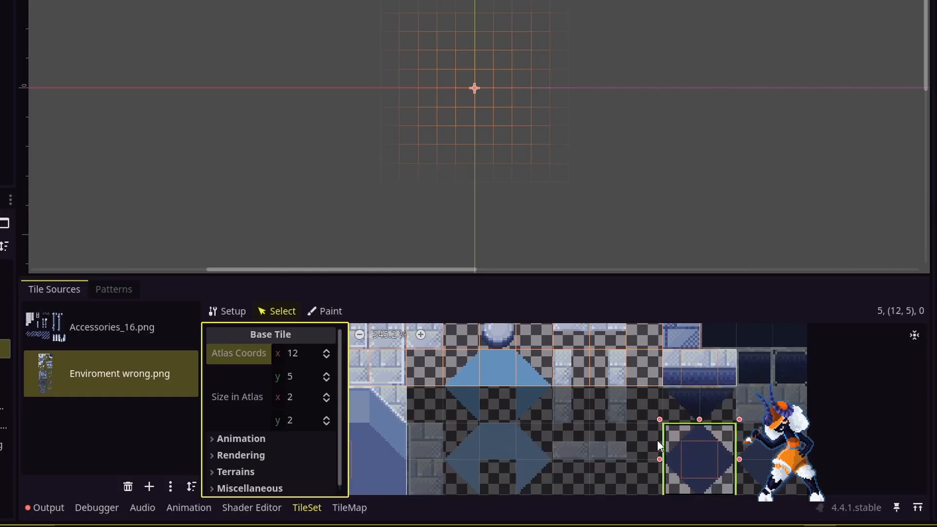
{"action": "left_click", "coordinate": [327, 374]}
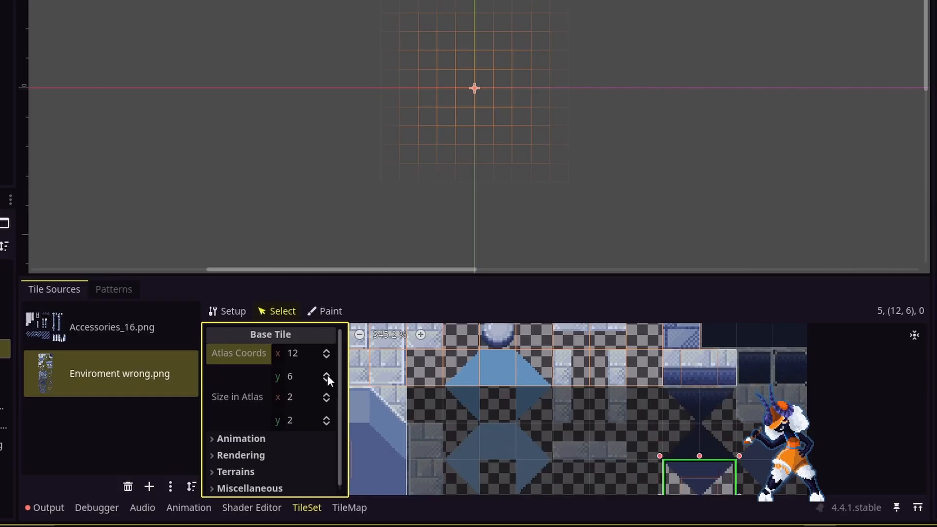
{"action": "left_click", "coordinate": [324, 382]}
{"action": "left_click", "coordinate": [329, 353]}
{"action": "left_click", "coordinate": [329, 353]}
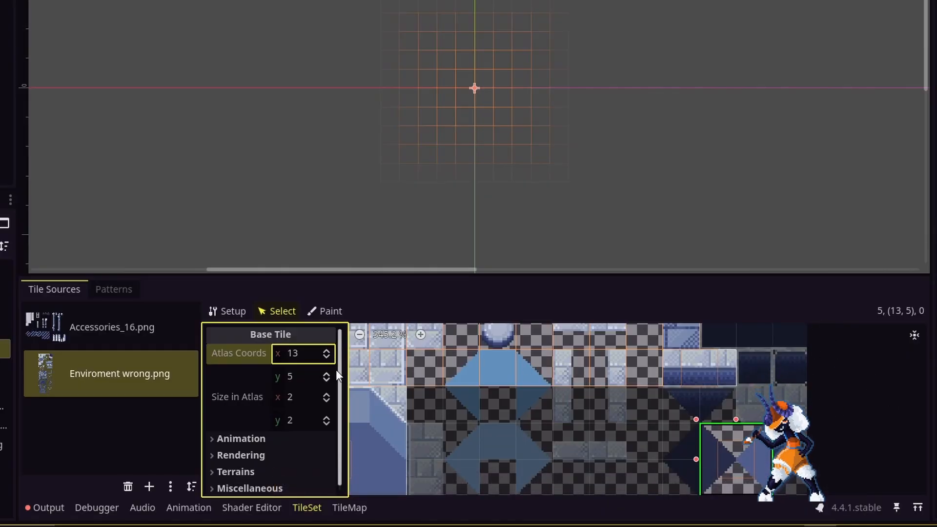
{"action": "left_click", "coordinate": [327, 357]}
{"action": "left_click", "coordinate": [327, 357]}
{"action": "left_click", "coordinate": [327, 358]}
{"action": "left_click", "coordinate": [327, 358]}
{"action": "left_click", "coordinate": [327, 358]}
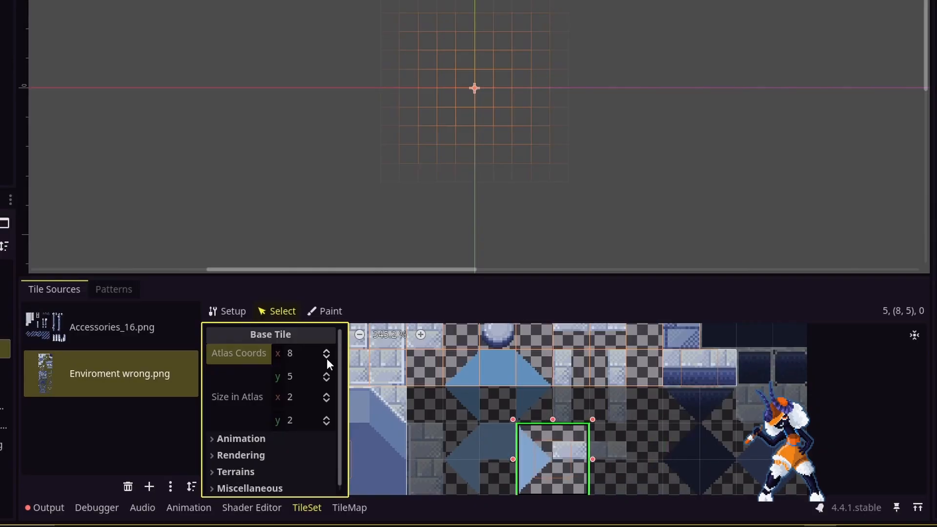
{"action": "left_click", "coordinate": [327, 358]}
{"action": "left_click", "coordinate": [327, 359]}
{"action": "left_click", "coordinate": [327, 358]}
{"action": "left_click", "coordinate": [327, 358]}
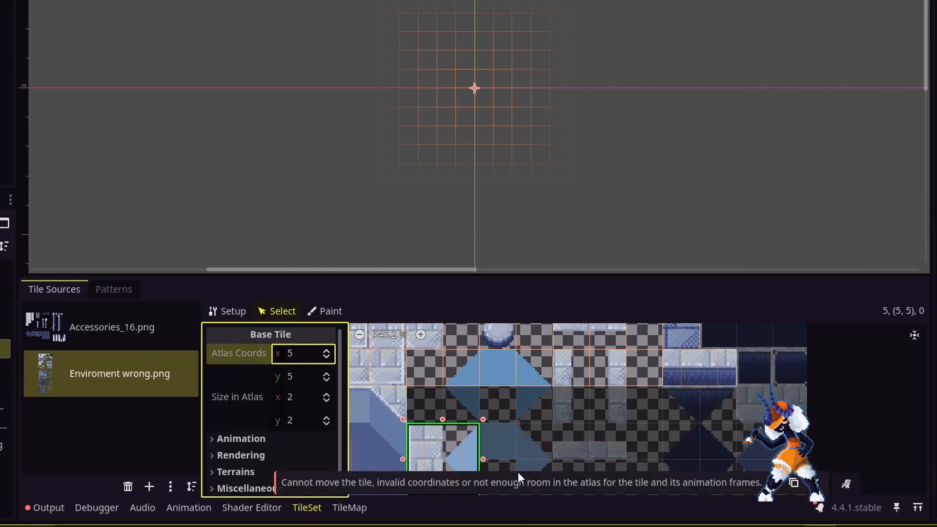
{"action": "left_click", "coordinate": [787, 359]}
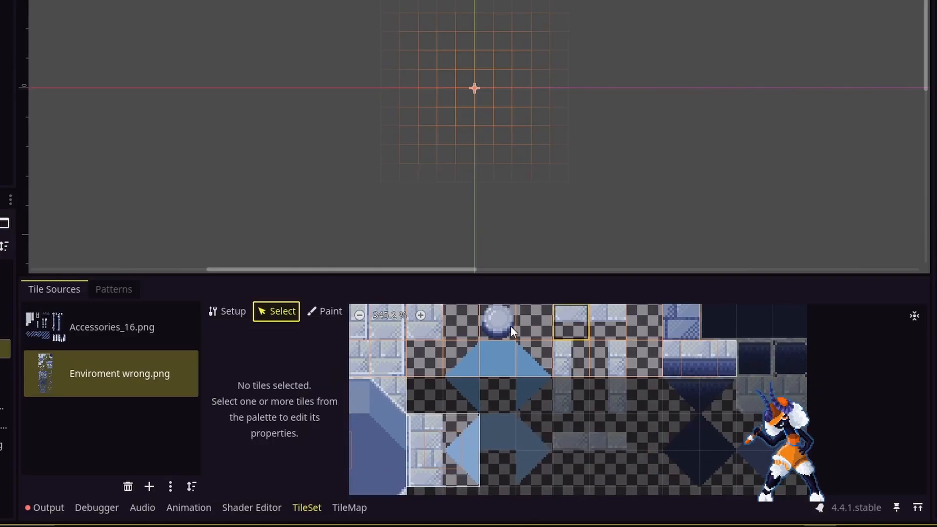
Erase the 2 × 2 tile and the two-cell-wide tile at (12, 3), and create tiles in all non-transparent texture regions
{"action": "left_click", "coordinate": [239, 316]}
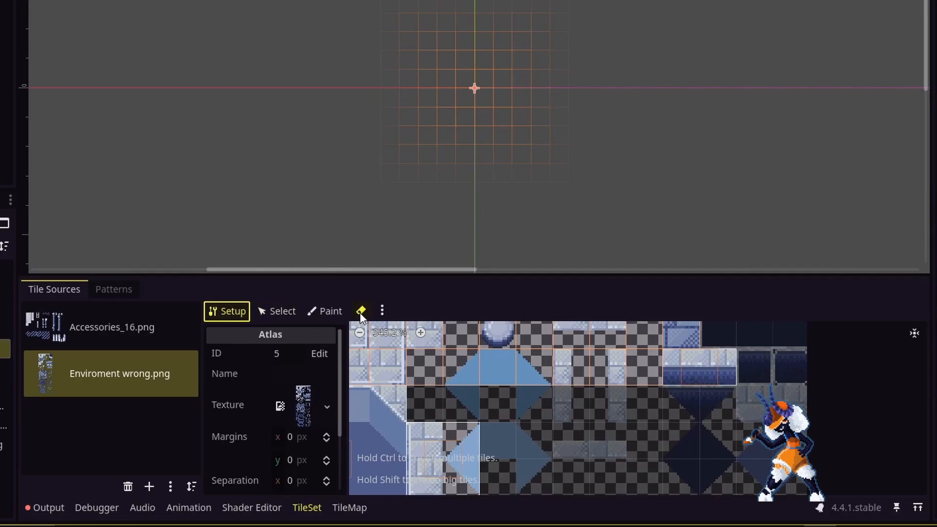
{"action": "left_click", "coordinate": [438, 467]}
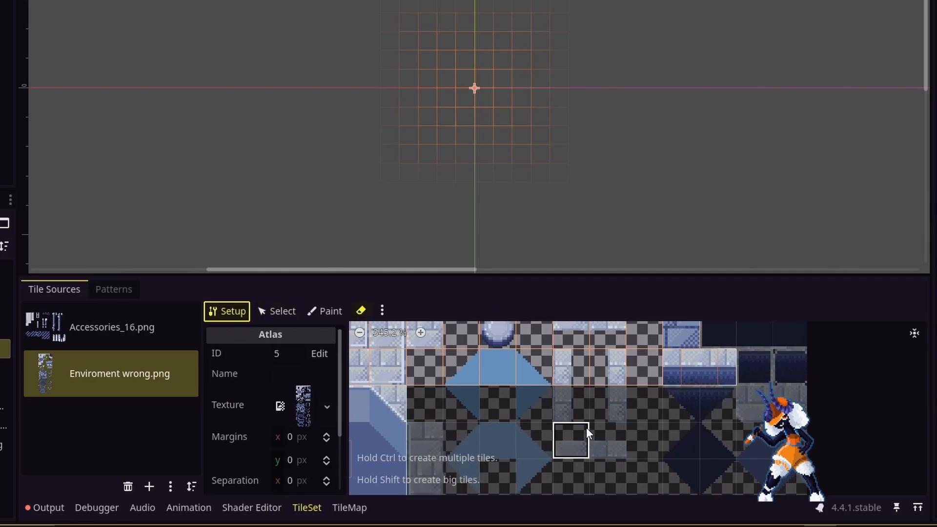
{"action": "left_click", "coordinate": [717, 366]}
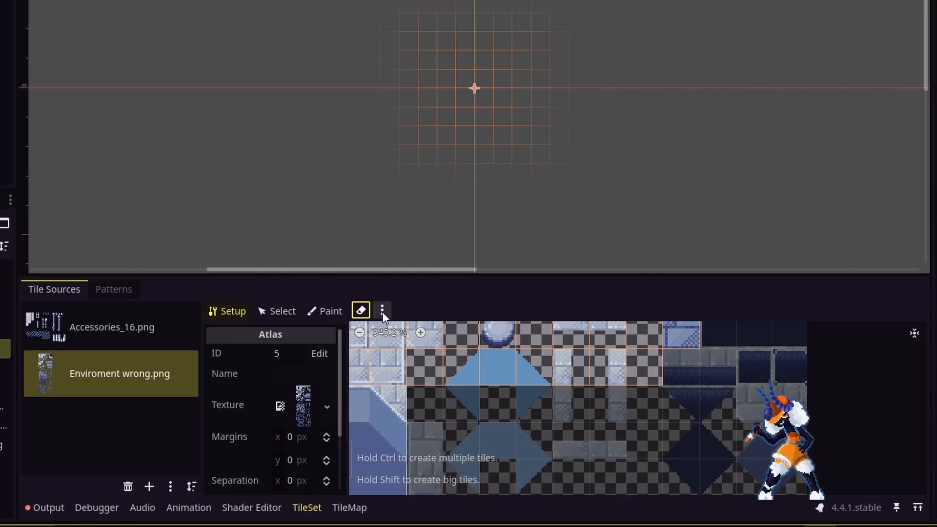
{"action": "left_click", "coordinate": [382, 311]}
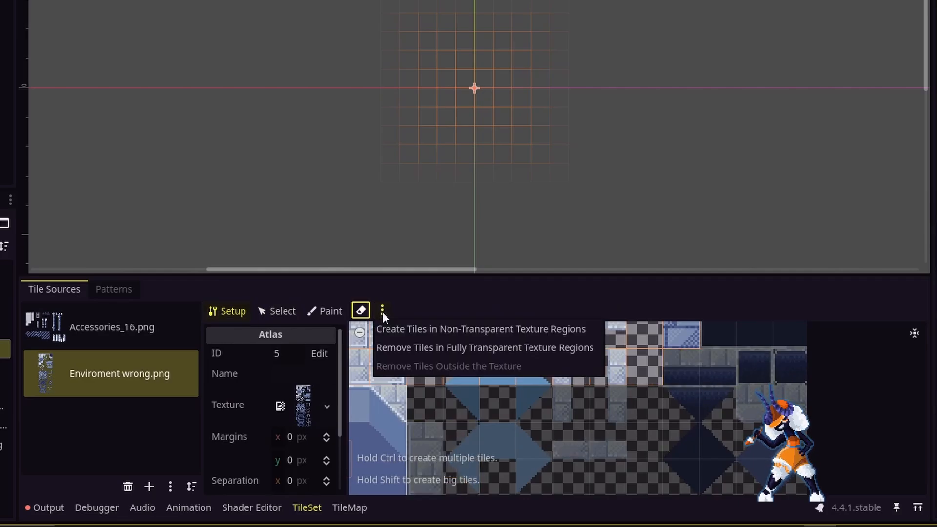
{"action": "left_click", "coordinate": [422, 331]}
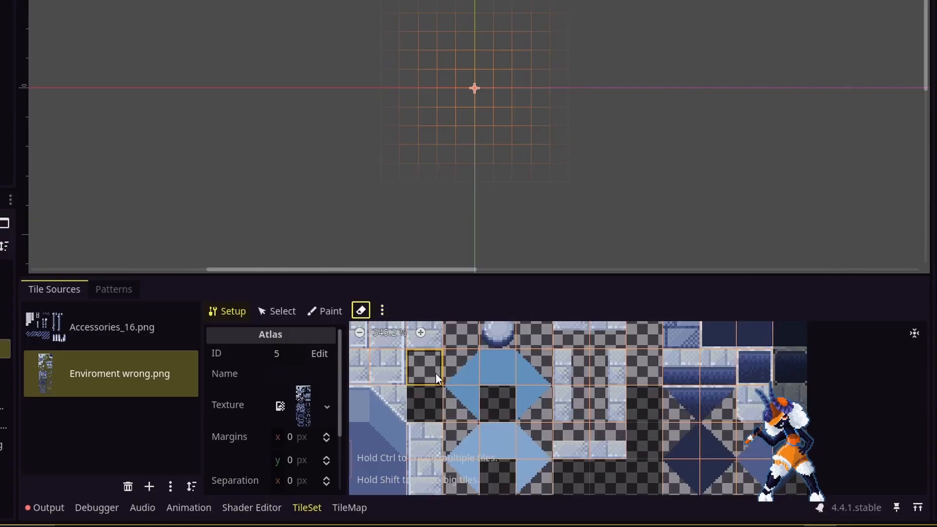
Remove the tiles in fully transparent texture regions of the Enviroment wrong.png atlas
{"action": "scroll", "coordinate": [589, 397], "scroll_direction": "down", "scroll_amount": 3}
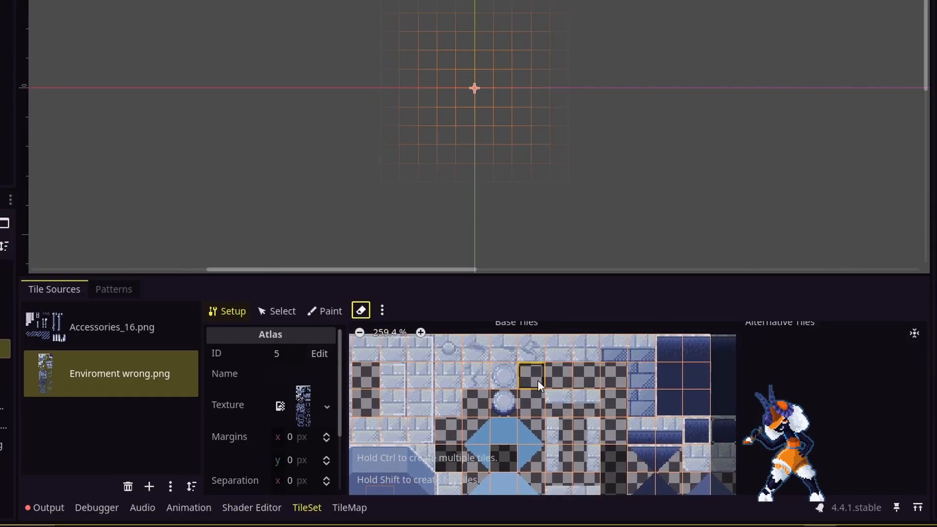
{"action": "left_click", "coordinate": [382, 310]}
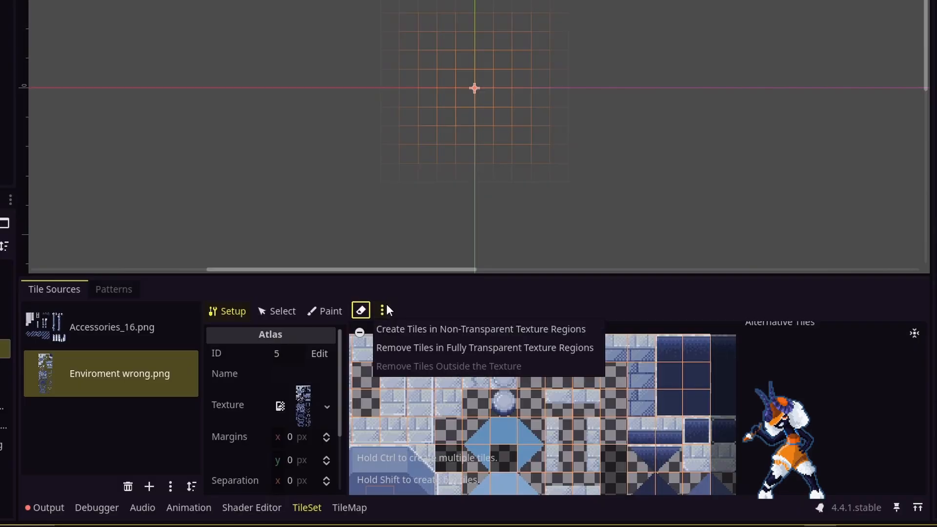
{"action": "left_click", "coordinate": [402, 347]}
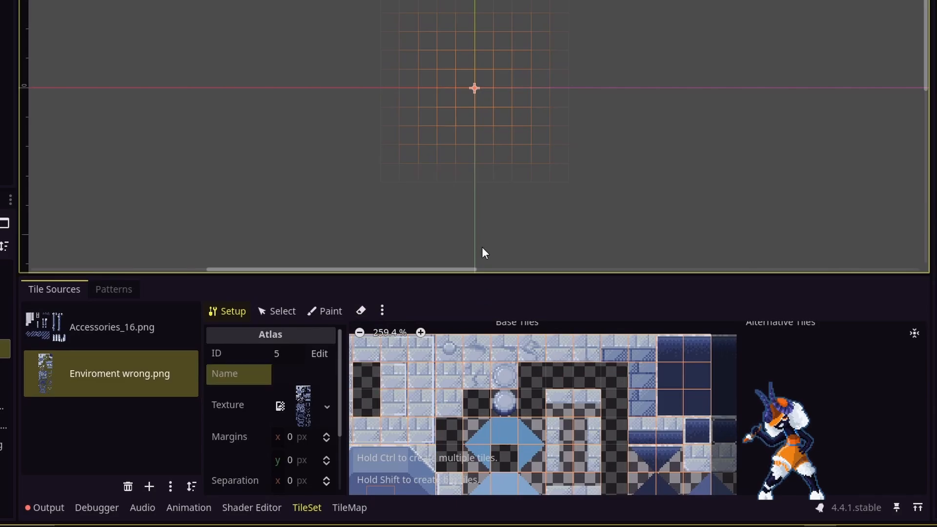
Try naming the atlas source "ctrgyujkhlj;" and clear the name again
{"action": "left_click", "coordinate": [247, 382]}
{"action": "left_click", "coordinate": [301, 374]}
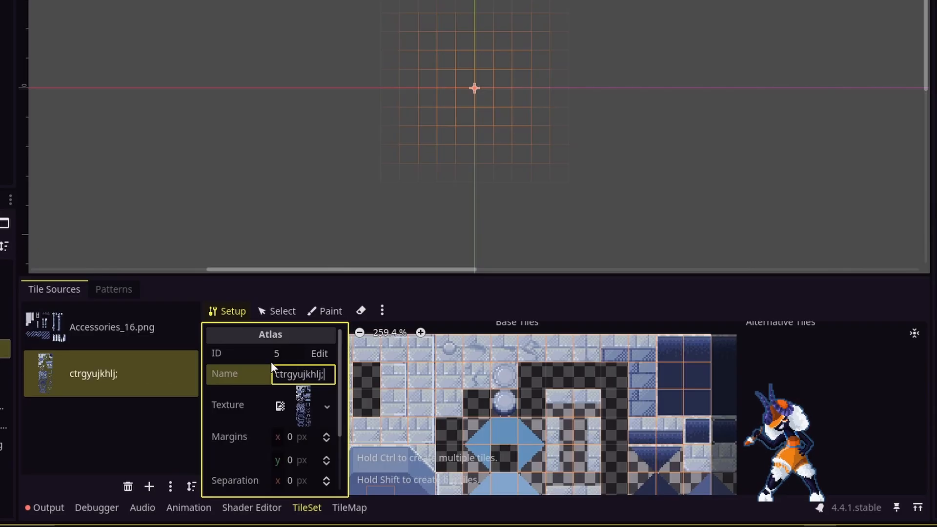
{"action": "left_click", "coordinate": [216, 373]}
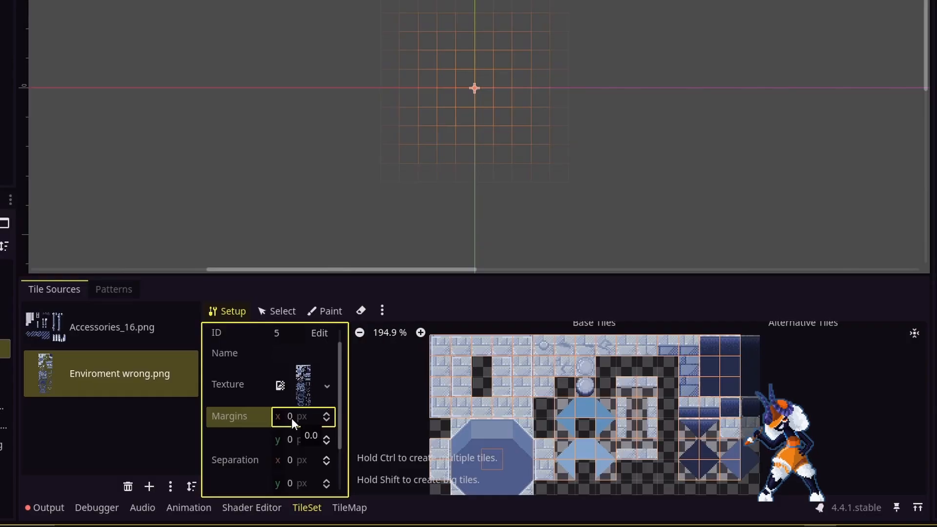
Set the atlas margins to 16 px in both x and y
{"action": "left_click", "coordinate": [291, 417]}
{"action": "type", "text": "16"}
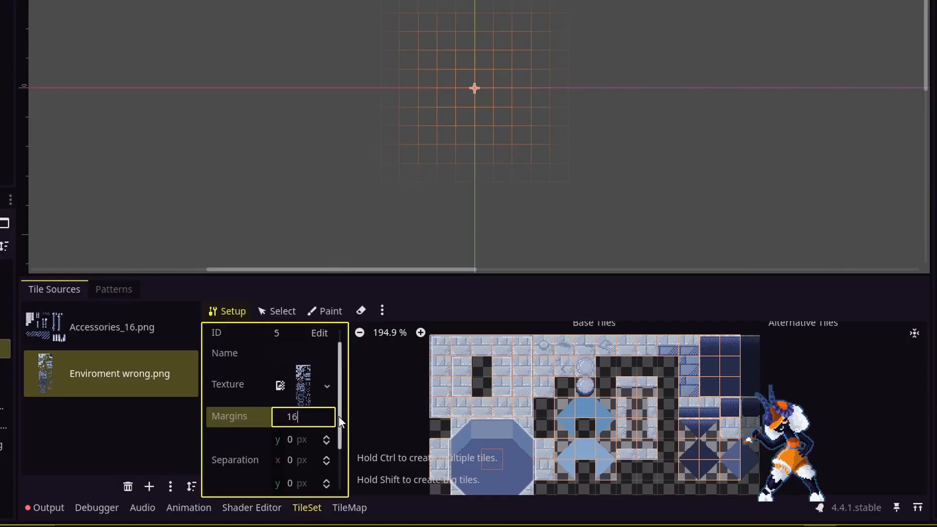
{"action": "key", "text": "Return"}
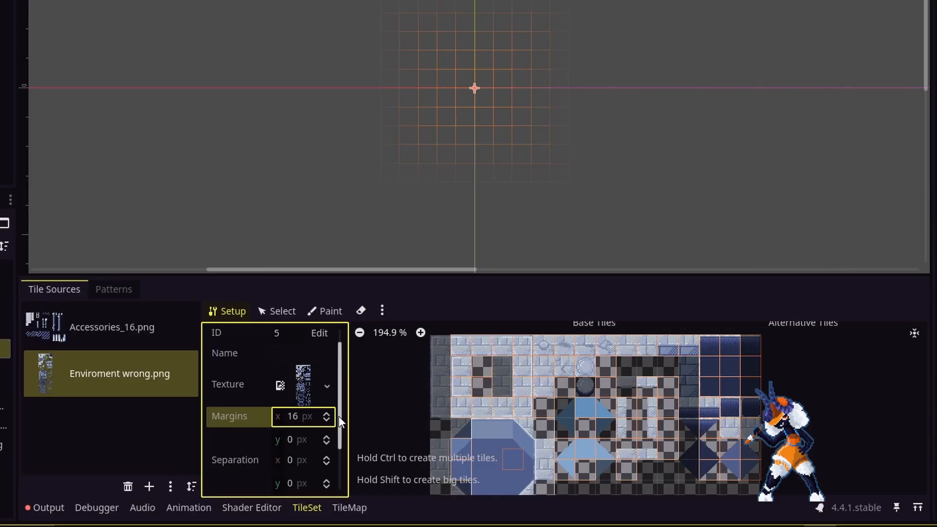
{"action": "left_click", "coordinate": [302, 438]}
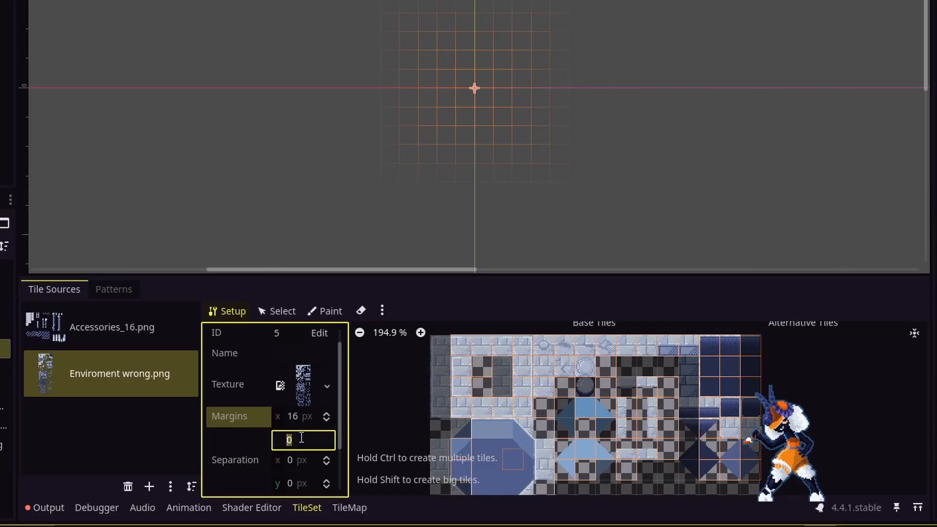
{"action": "type", "text": "16"}
{"action": "key", "text": "Return"}
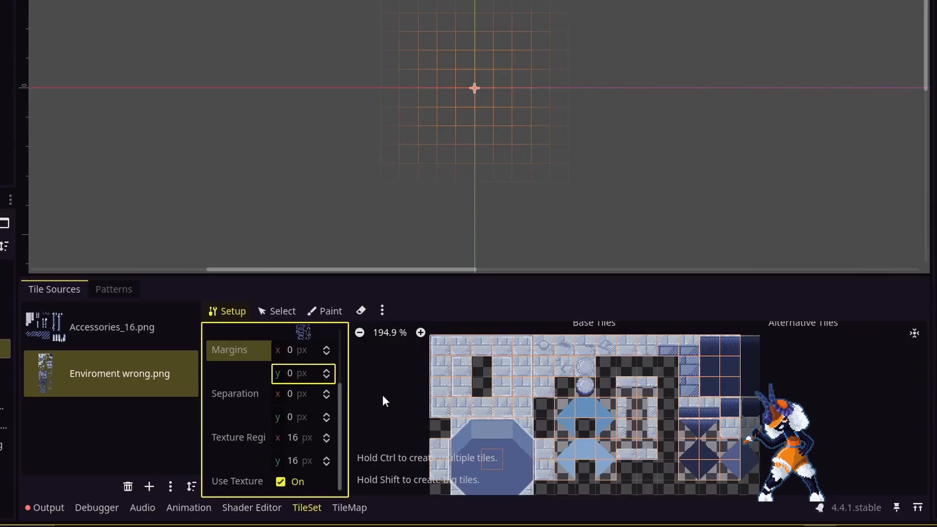
Set the atlas's x separation to 16 px and undo that change
{"action": "left_click", "coordinate": [299, 394]}
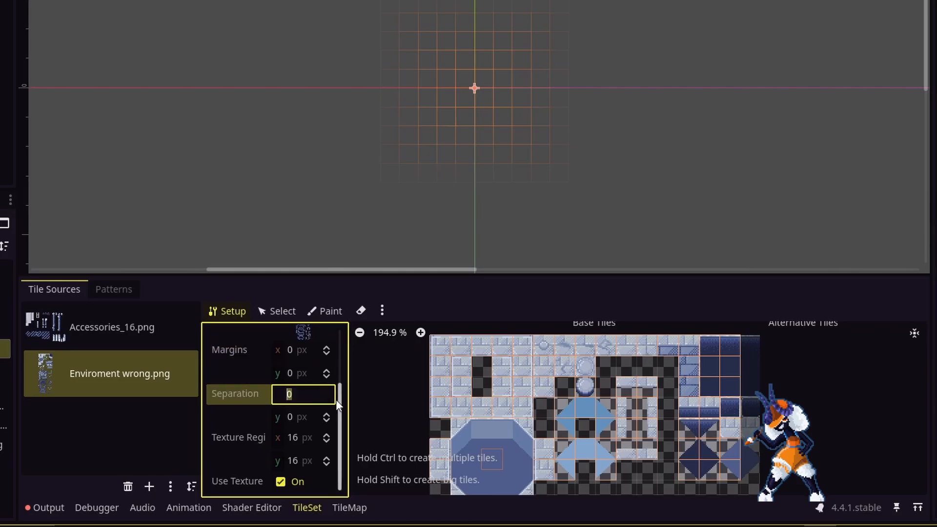
{"action": "type", "text": "16"}
{"action": "key", "text": "Return"}
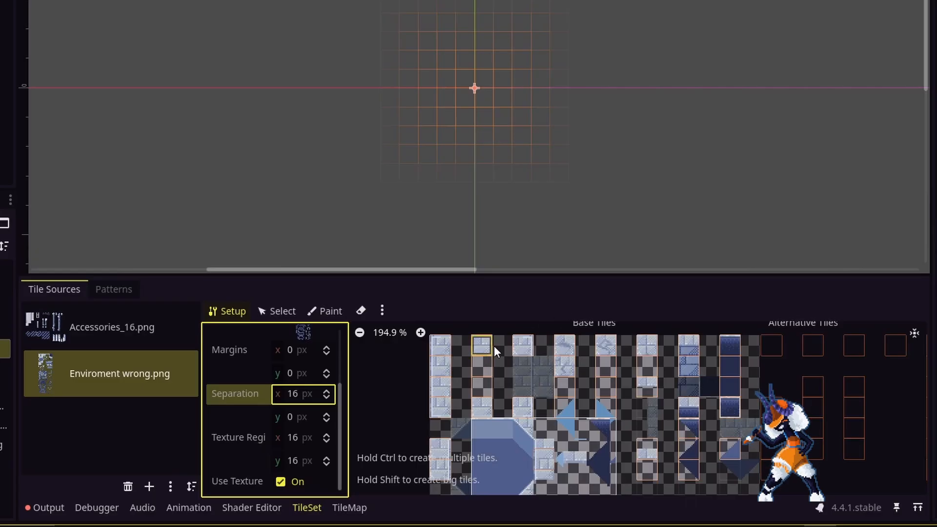
{"action": "key", "text": "ctrl+z"}
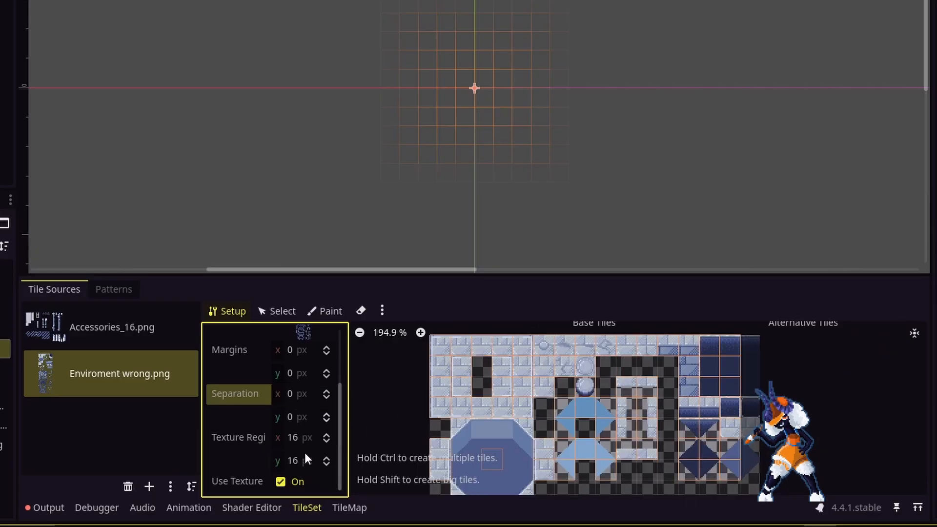
Set the atlas's texture region size to 32 × 32 px
{"action": "left_click", "coordinate": [317, 438]}
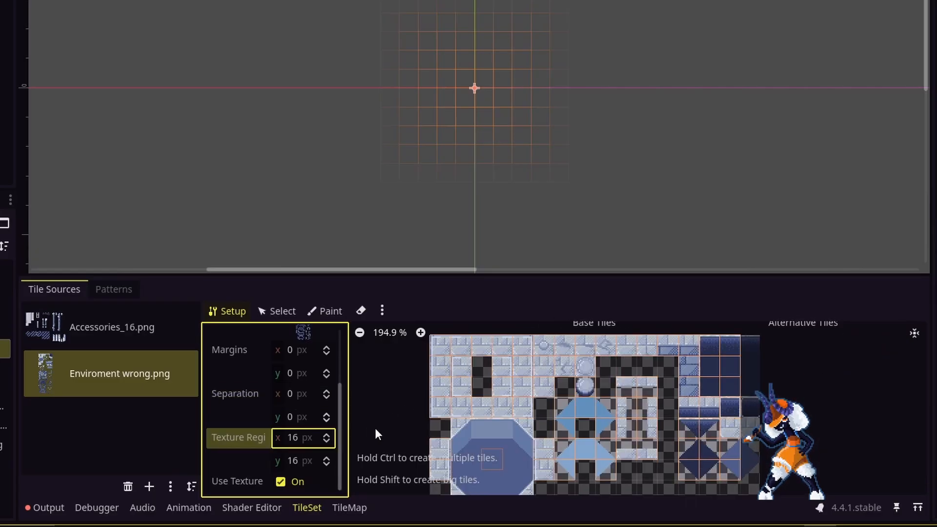
{"action": "left_click", "coordinate": [297, 439]}
{"action": "type", "text": "32"}
{"action": "key", "text": "Tab"}
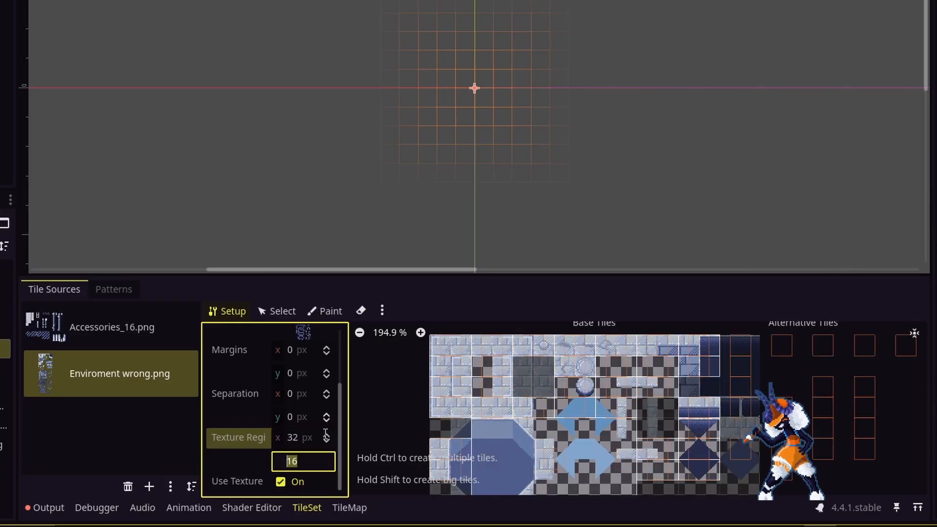
{"action": "type", "text": "32"}
{"action": "key", "text": "Return"}
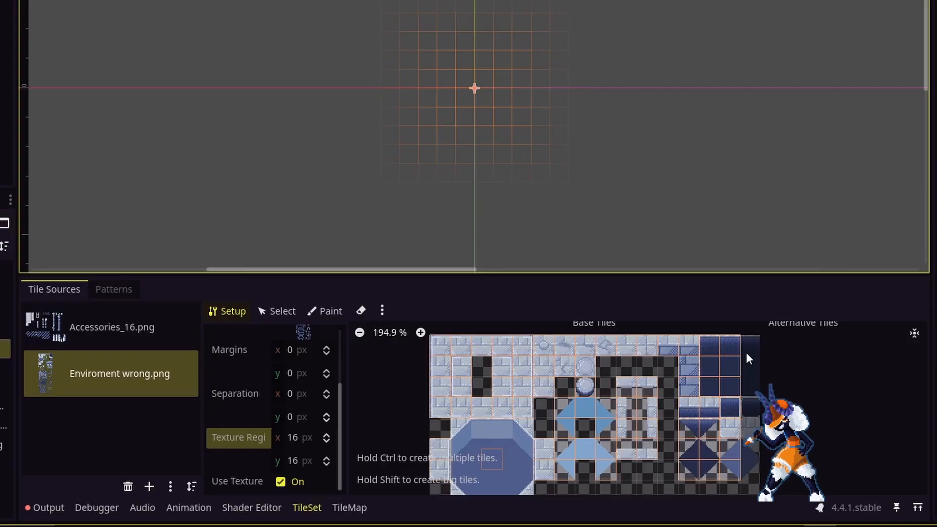
Replace the atlas source's texture with Enviroment Tiles_16.png and decline automatic tile creation
{"action": "left_click", "coordinate": [152, 433]}
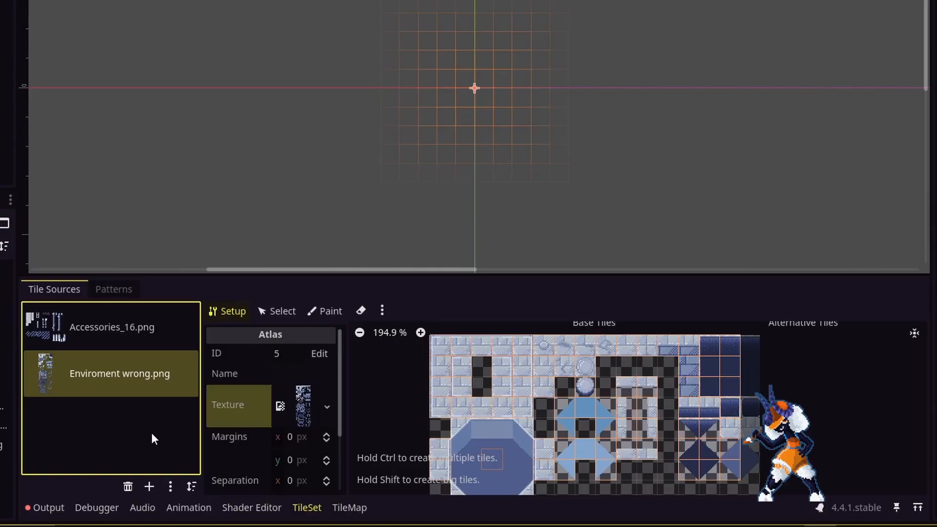
{"action": "left_click", "coordinate": [6, 388]}
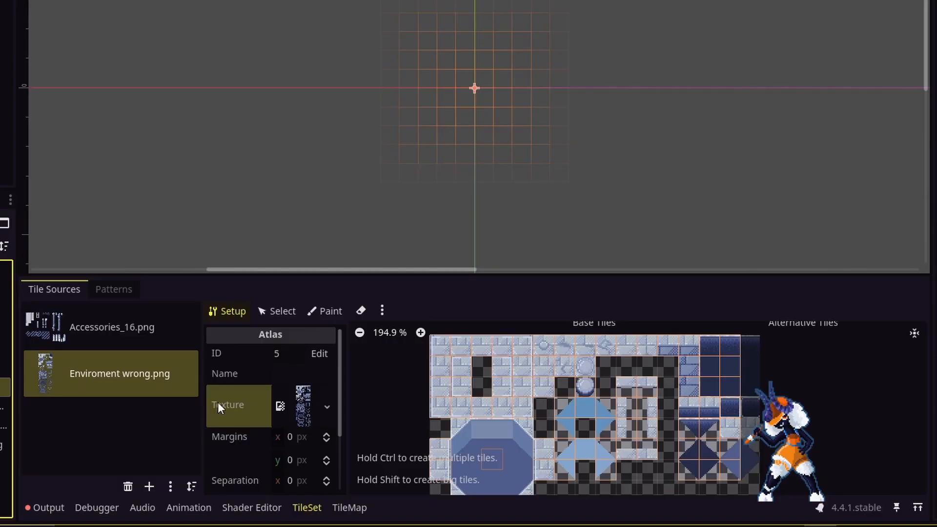
{"action": "left_click", "coordinate": [327, 408]}
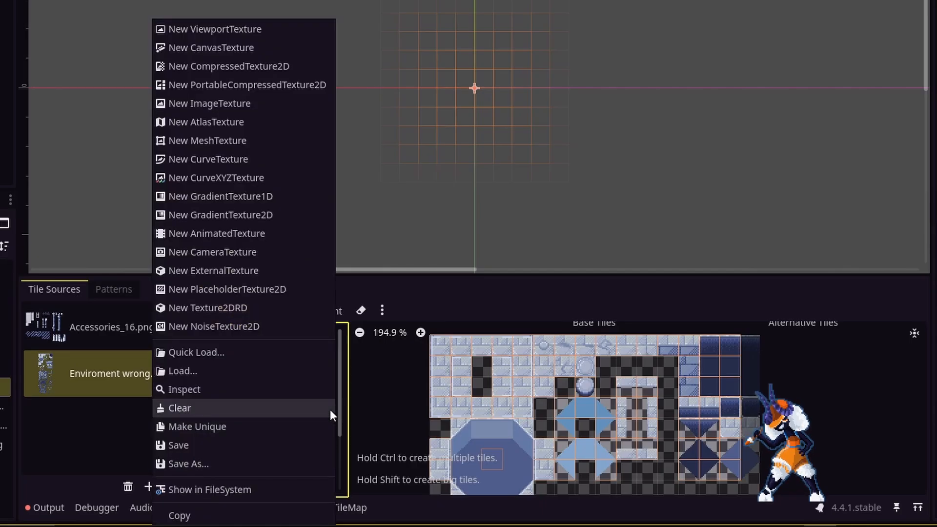
{"action": "left_click", "coordinate": [242, 354]}
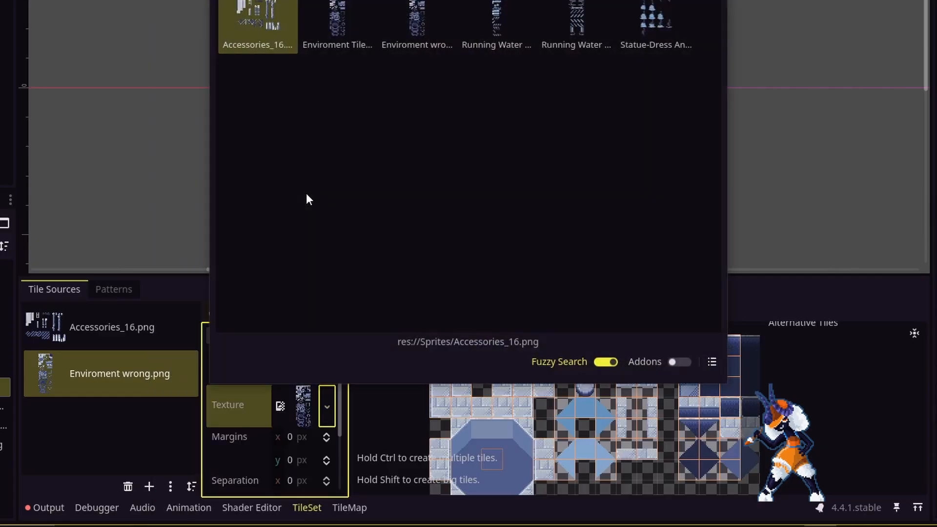
{"action": "left_click", "coordinate": [337, 24]}
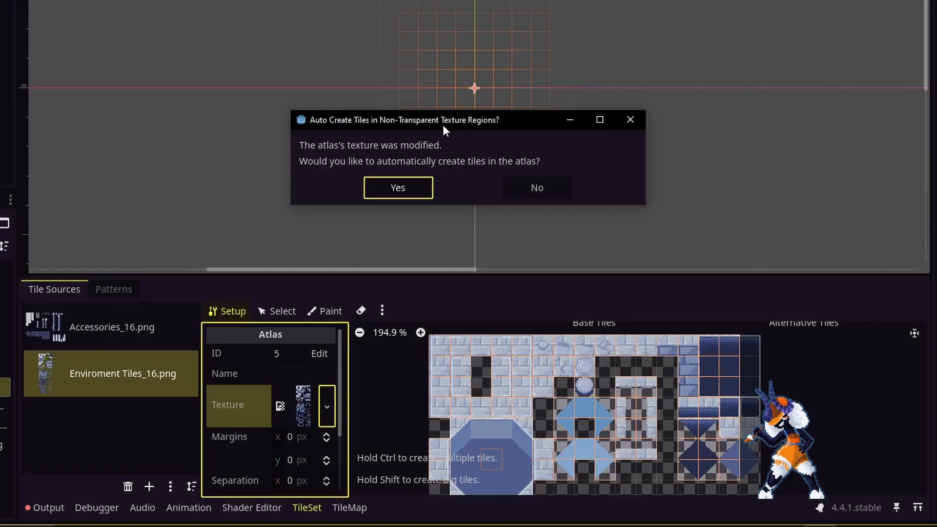
{"action": "left_click", "coordinate": [517, 191]}
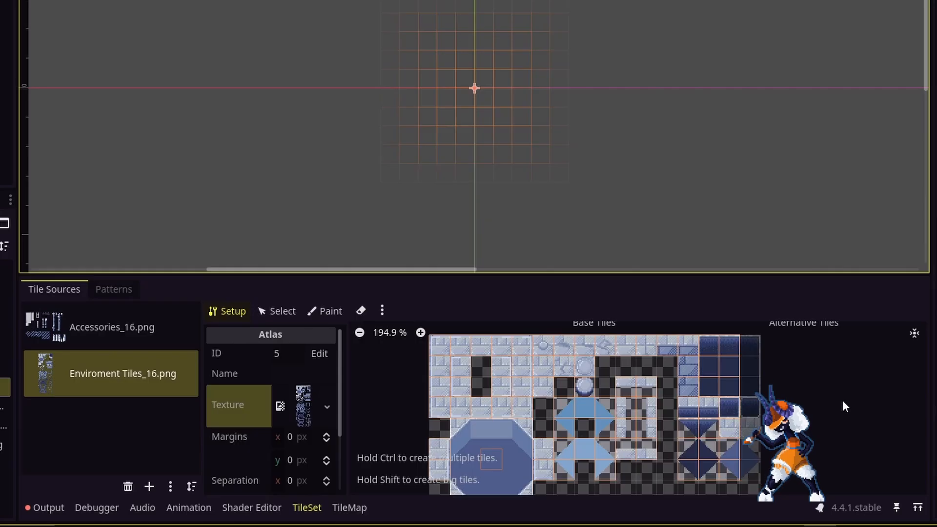
Create two tiles in the top cells of the last atlas column, and create the rest in all non-transparent texture regions
{"action": "left_click", "coordinate": [757, 346]}
{"action": "left_click", "coordinate": [754, 359]}
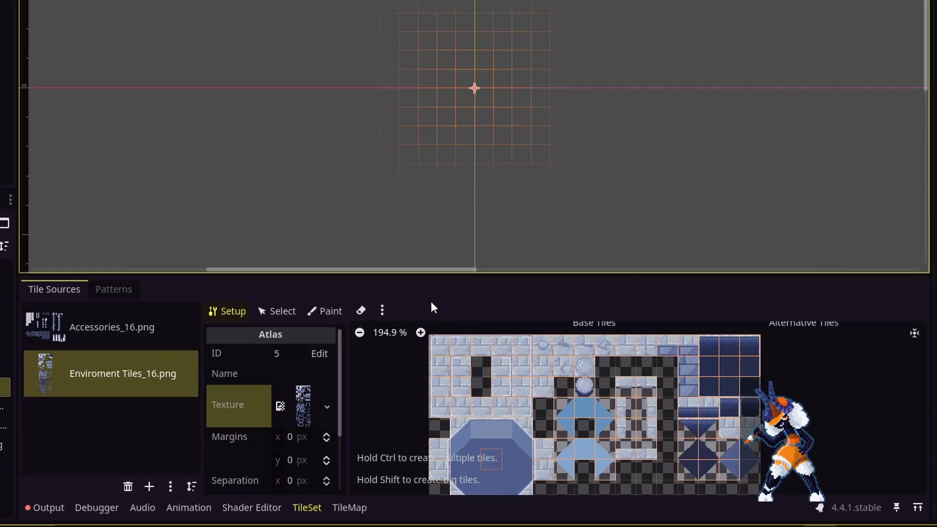
{"action": "left_click", "coordinate": [382, 311]}
{"action": "left_click", "coordinate": [417, 328]}
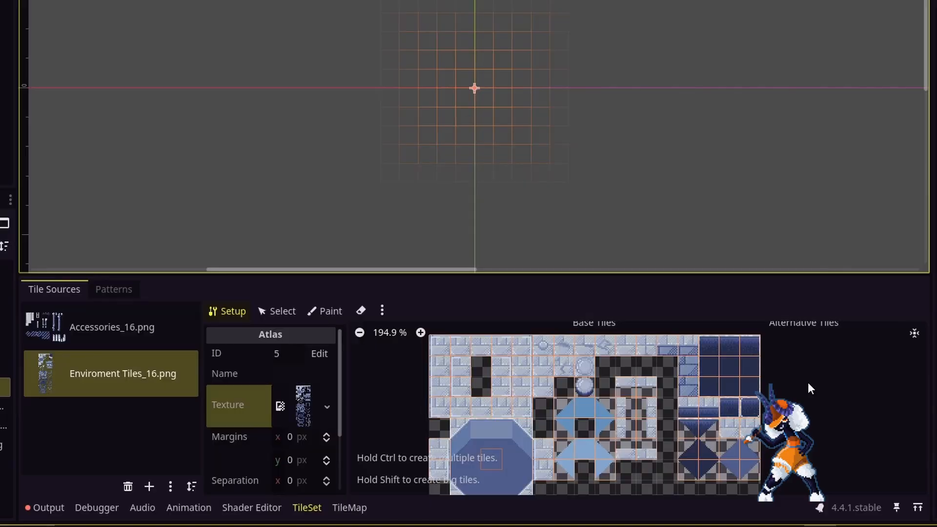
Paint a Texture Origin of x 6, y 6 onto tile (0, 0), try it along the top row and undo that second stroke
{"action": "left_click", "coordinate": [326, 311]}
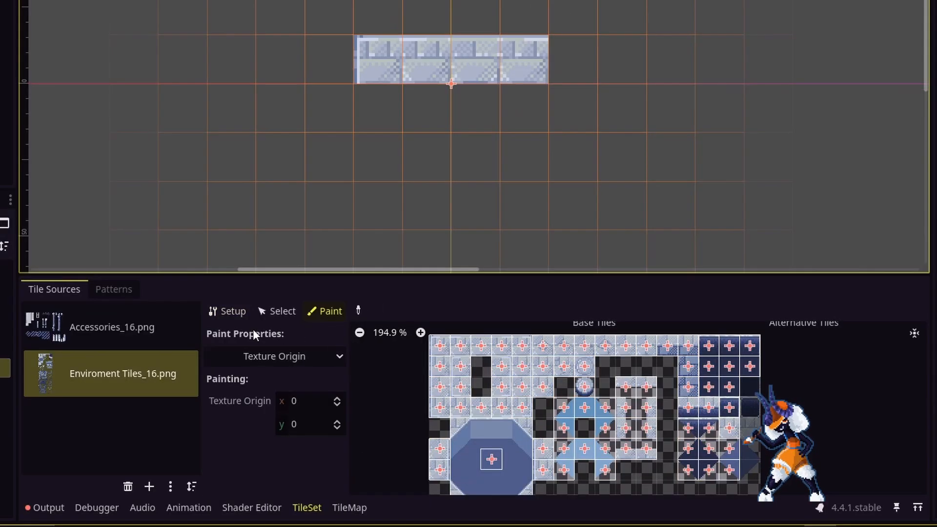
{"action": "left_click", "coordinate": [332, 349]}
{"action": "left_click", "coordinate": [334, 348]}
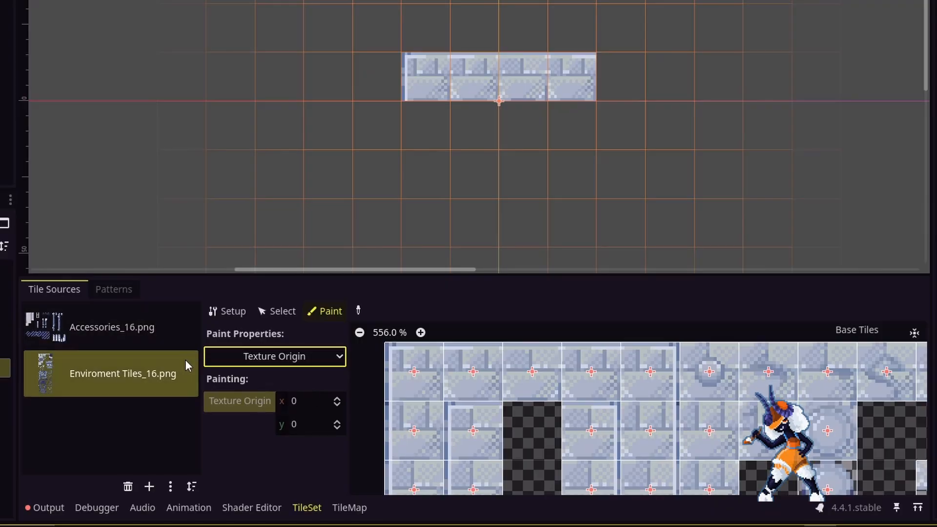
{"action": "left_click", "coordinate": [318, 402]}
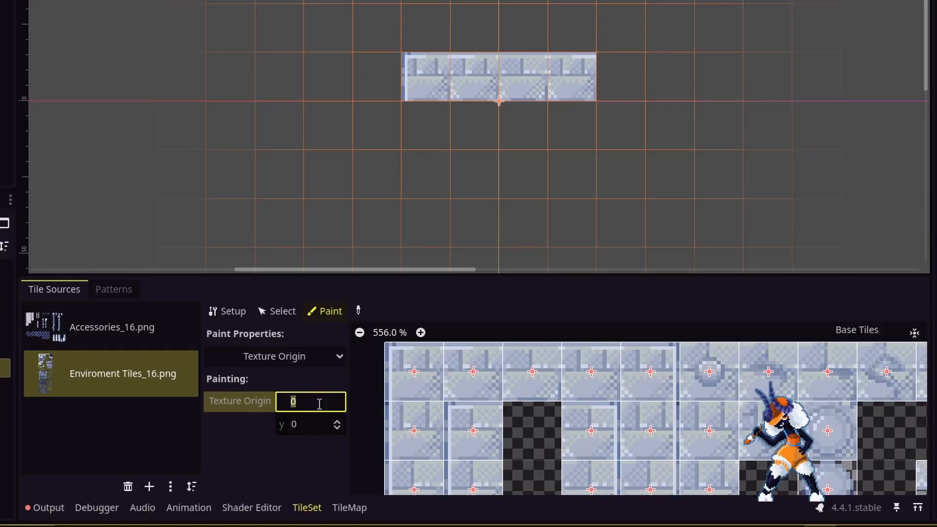
{"action": "type", "text": "6"}
{"action": "key", "text": "Tab"}
{"action": "type", "text": "6"}
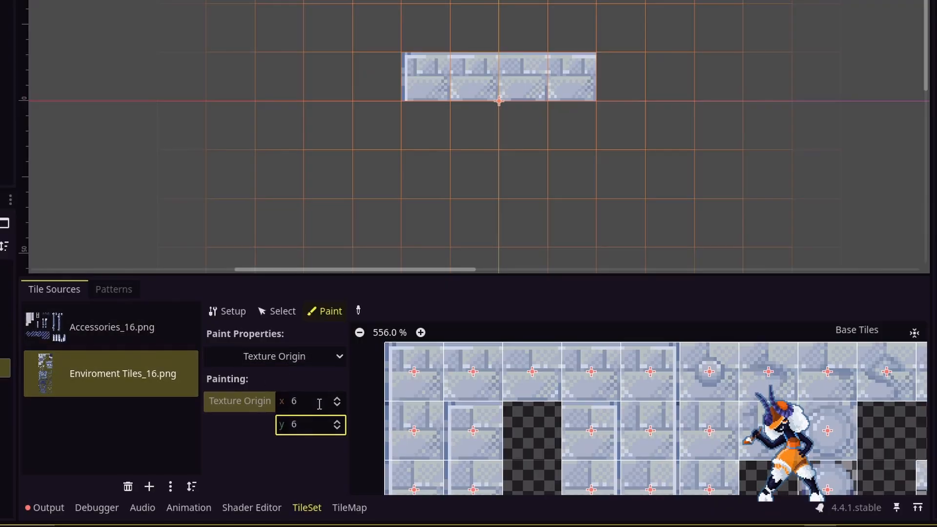
{"action": "left_click", "coordinate": [406, 376]}
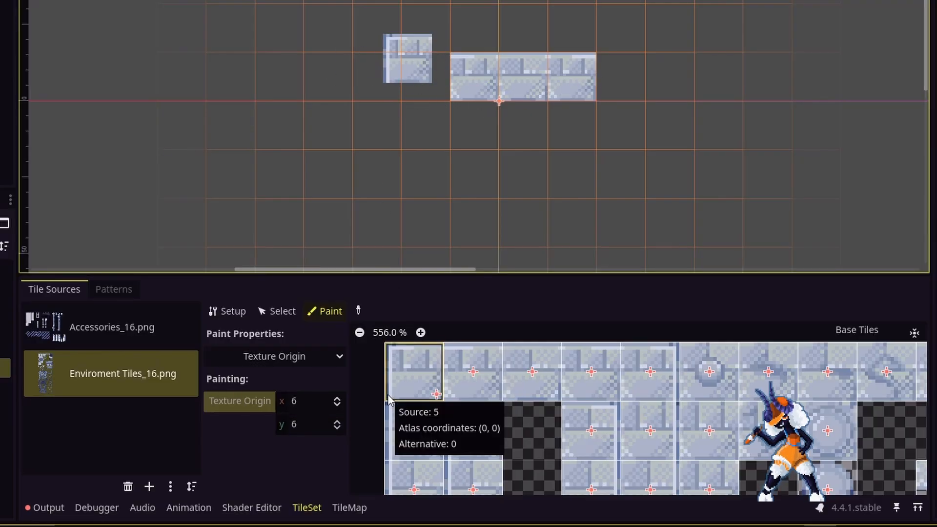
{"action": "left_click_drag", "start_coordinate": [473, 376], "coordinate": [666, 393]}
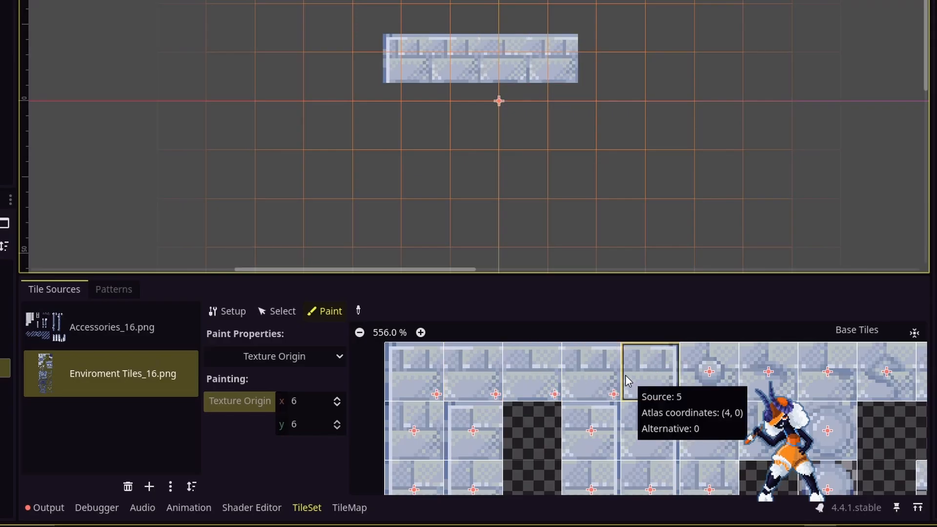
{"action": "key", "text": "ctrl+z"}
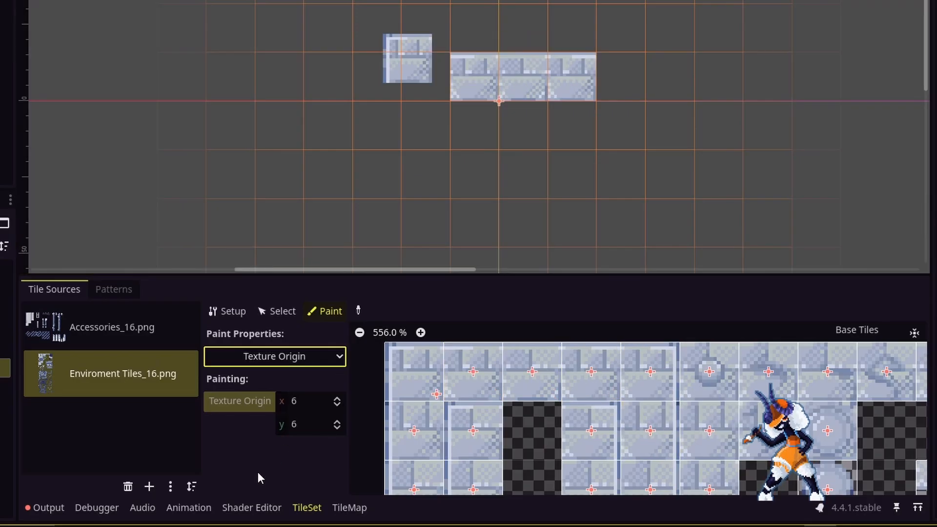
Paint the Modulate property in light red onto the tile at (1, 0)
{"action": "left_click", "coordinate": [285, 362]}
{"action": "left_click", "coordinate": [280, 360]}
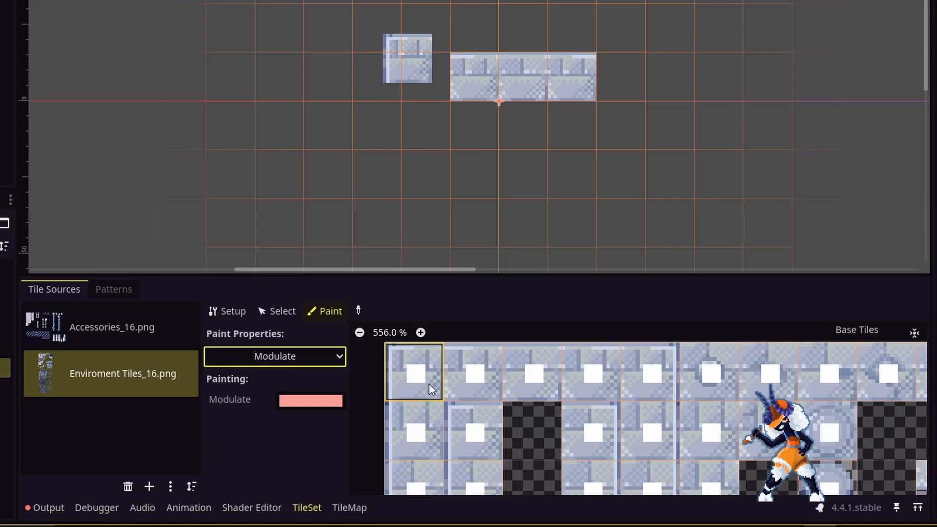
{"action": "left_click", "coordinate": [469, 374]}
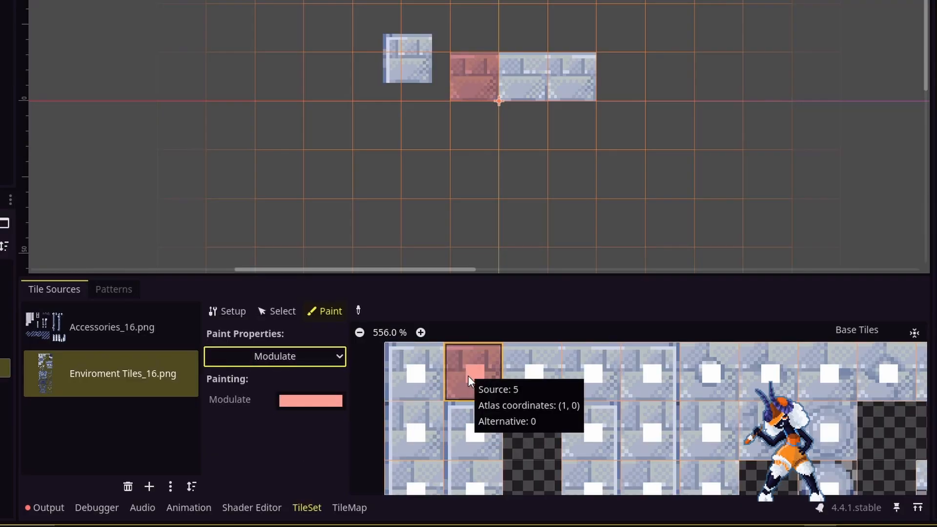
Bring up the Y Sort Origin paint property and examine the Rendering properties of the tile at (1, 0)
{"action": "left_click", "coordinate": [274, 359]}
{"action": "left_click", "coordinate": [276, 380]}
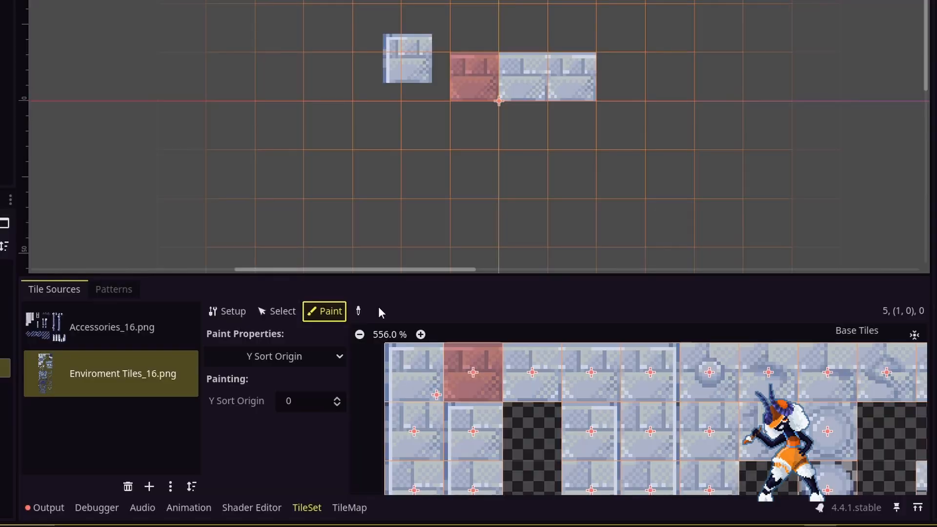
{"action": "left_click", "coordinate": [276, 311]}
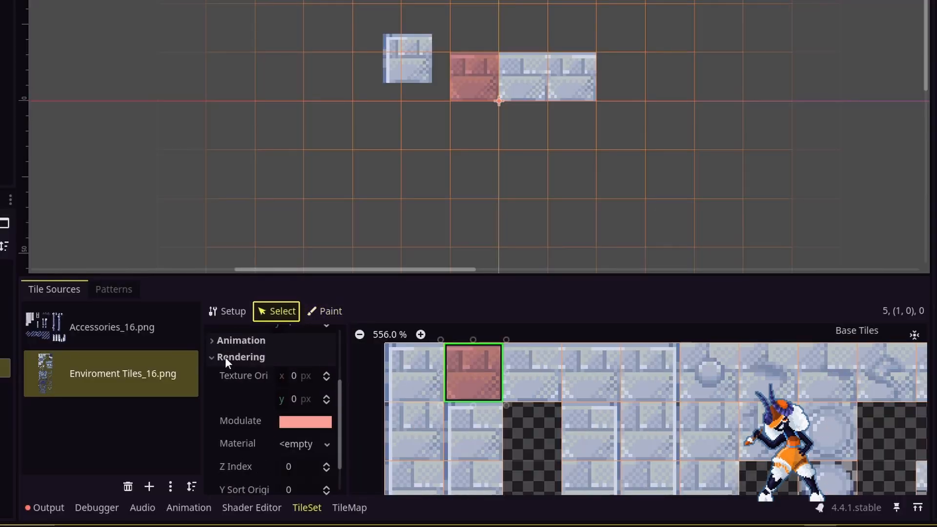
{"action": "scroll", "coordinate": [240, 452], "scroll_direction": "down", "scroll_amount": 1}
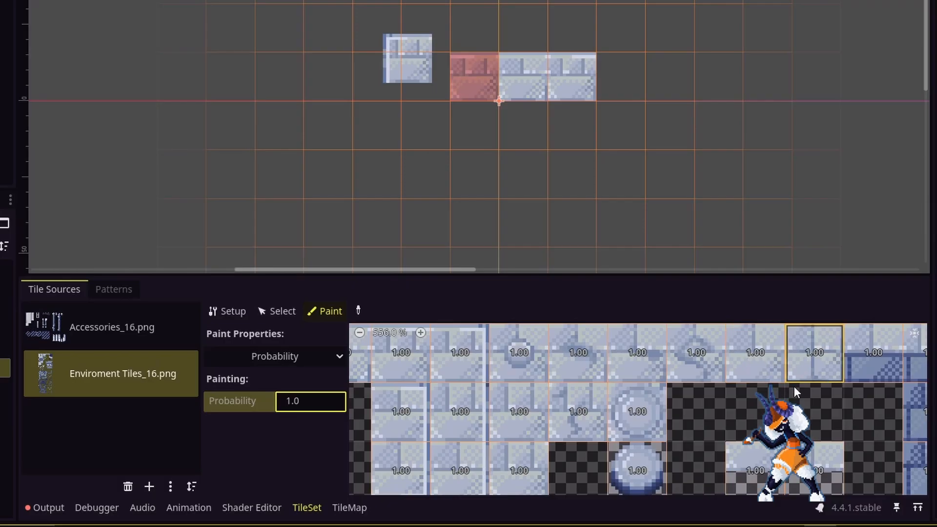
Paint a Probability of 0.1 onto the decorated and cracked stone tiles in the upper rows of the environment atlas
{"action": "left_click", "coordinate": [306, 401]}
{"action": "type", "text": "0.1"}
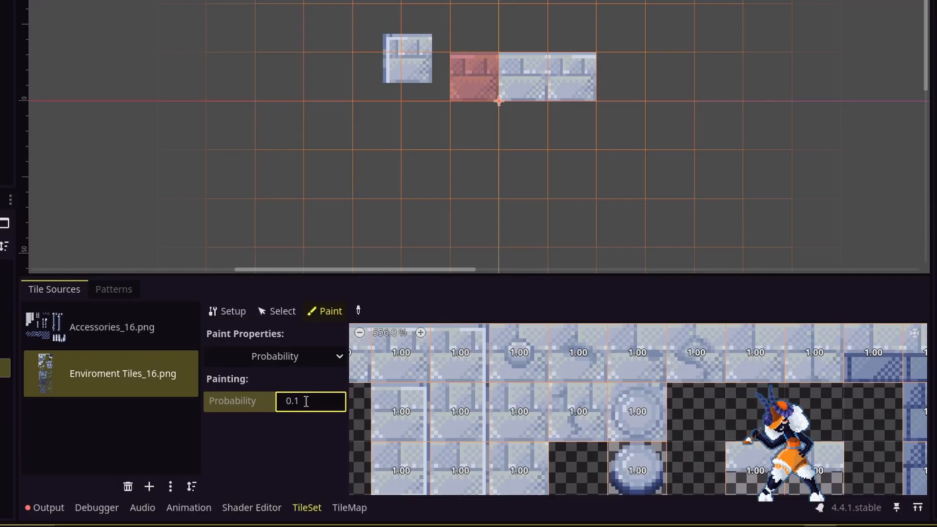
{"action": "left_click_drag", "start_coordinate": [514, 409], "coordinate": [629, 412]}
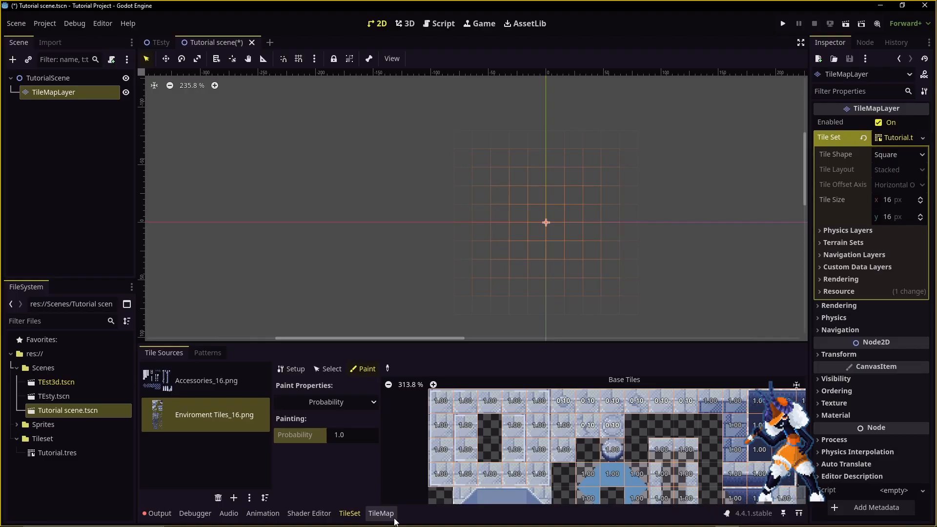
In the TileMap editor, paint the brick tile as a row, a short stepped line and a filled rectangle from (-7, -6) to (3, -2)
{"action": "left_click", "coordinate": [390, 517]}
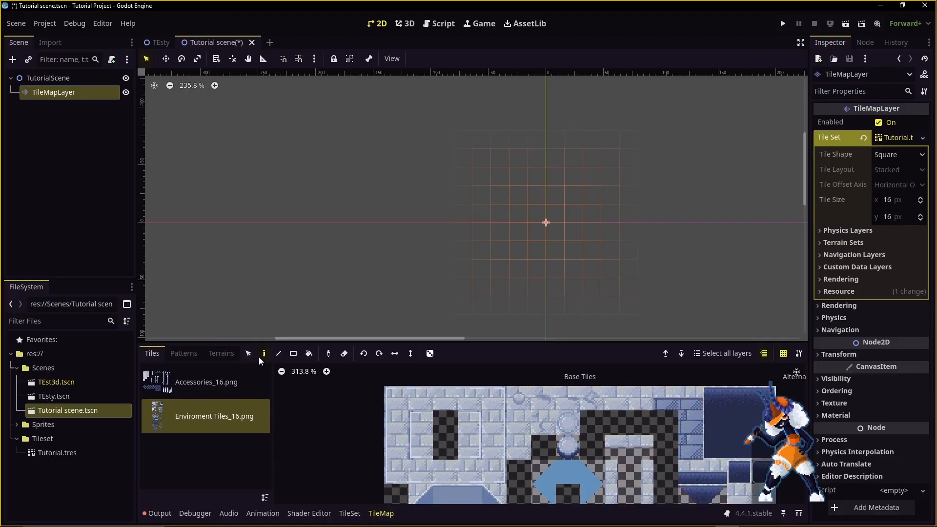
{"action": "left_click", "coordinate": [420, 398]}
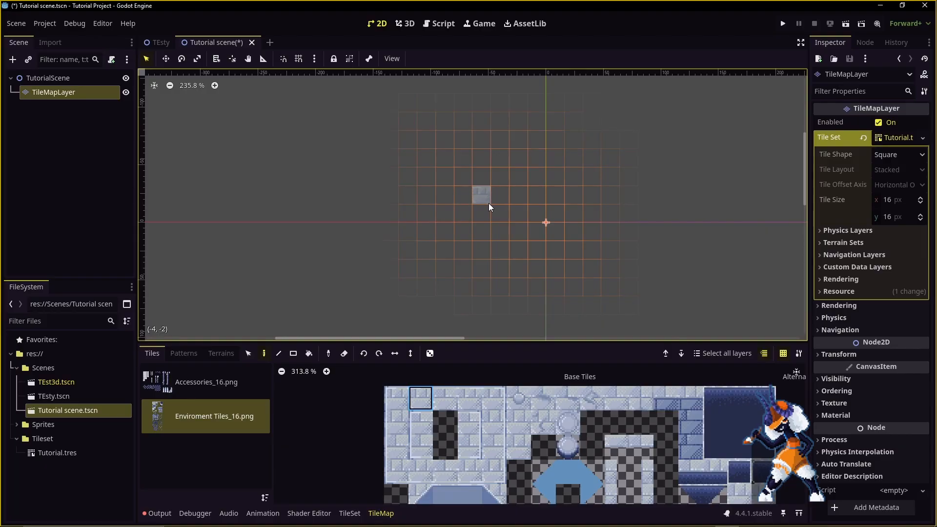
{"action": "left_click_drag", "start_coordinate": [481, 195], "coordinate": [609, 206]}
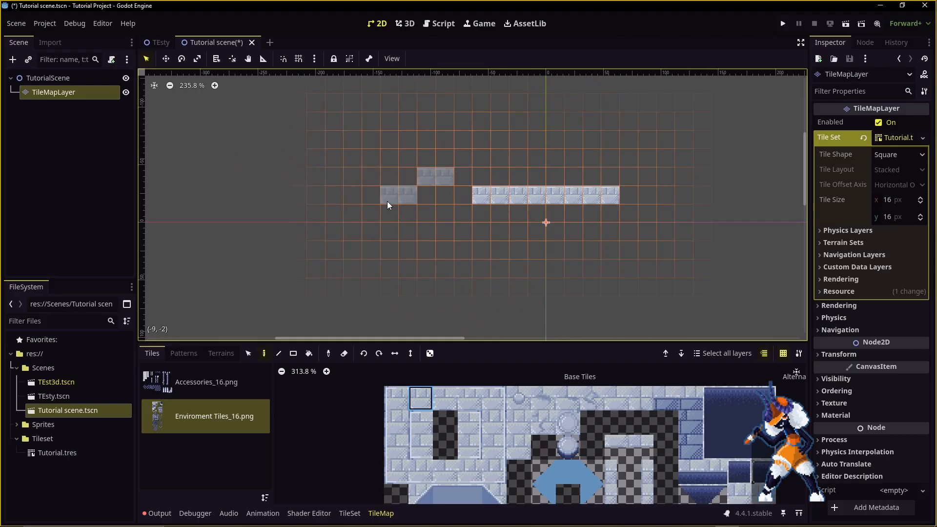
{"action": "left_click_drag", "start_coordinate": [388, 202], "coordinate": [388, 199], "text": "shift"}
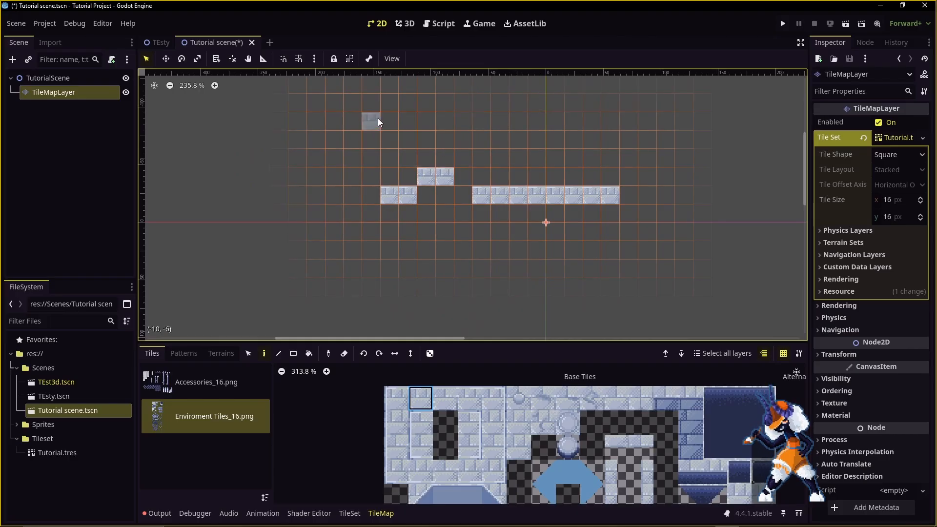
{"action": "mouse_move", "coordinate": [420, 120]}
{"action": "left_mouse_down", "text": "ctrl+shift"}
{"action": "mouse_move", "coordinate": [493, 159]}
{"action": "mouse_move", "coordinate": [616, 201]}
{"action": "left_mouse_up", "text": "ctrl+shift"}
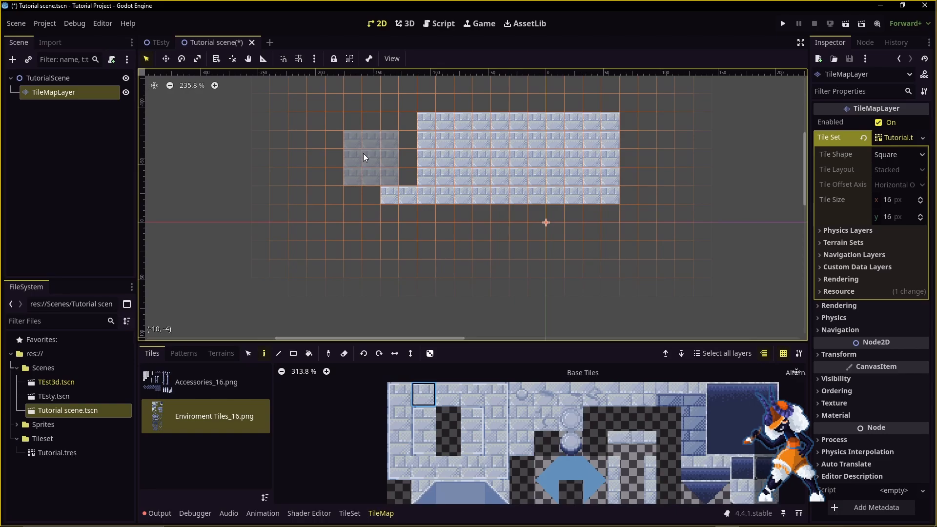
Try stamping a 3×3 brick block repeatedly around the painted brick area
{"action": "left_click_drag", "start_coordinate": [357, 159], "coordinate": [356, 244]}
{"action": "left_click", "coordinate": [422, 277]}
{"action": "left_click", "coordinate": [482, 272]}
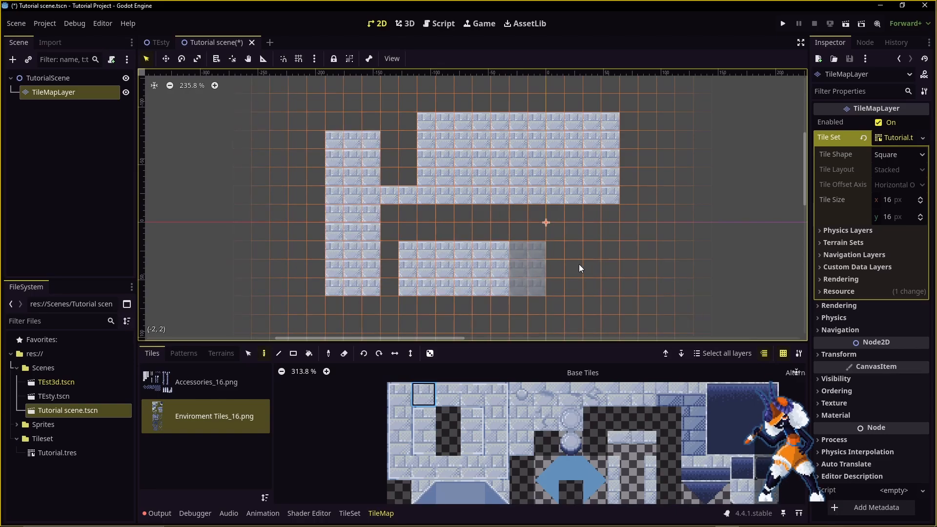
{"action": "left_click", "coordinate": [580, 268]}
{"action": "left_click", "coordinate": [666, 269]}
{"action": "left_click", "coordinate": [703, 195]}
{"action": "left_click", "coordinate": [518, 227]}
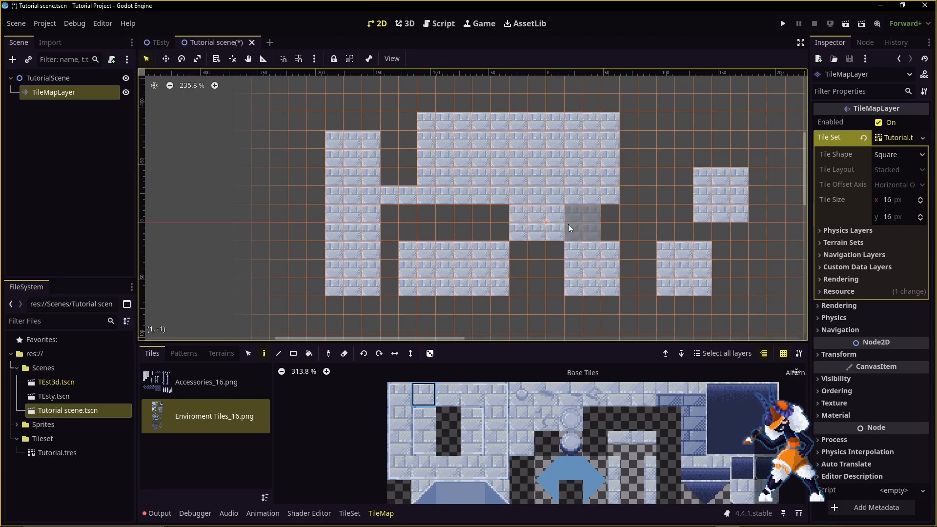
{"action": "left_click", "coordinate": [665, 178]}
{"action": "left_click_drag", "start_coordinate": [666, 122], "coordinate": [648, 122]}
{"action": "left_click", "coordinate": [592, 84]}
Move the brick tile at (-7, -6) out to (-11, -5) and undo the move
{"action": "left_click", "coordinate": [426, 121]}
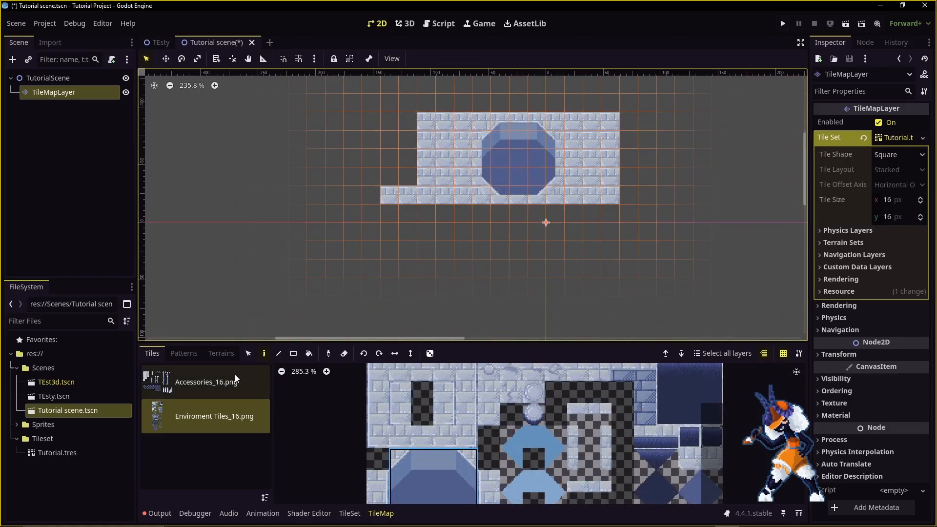
{"action": "left_click", "coordinate": [248, 354]}
{"action": "left_click", "coordinate": [428, 126]}
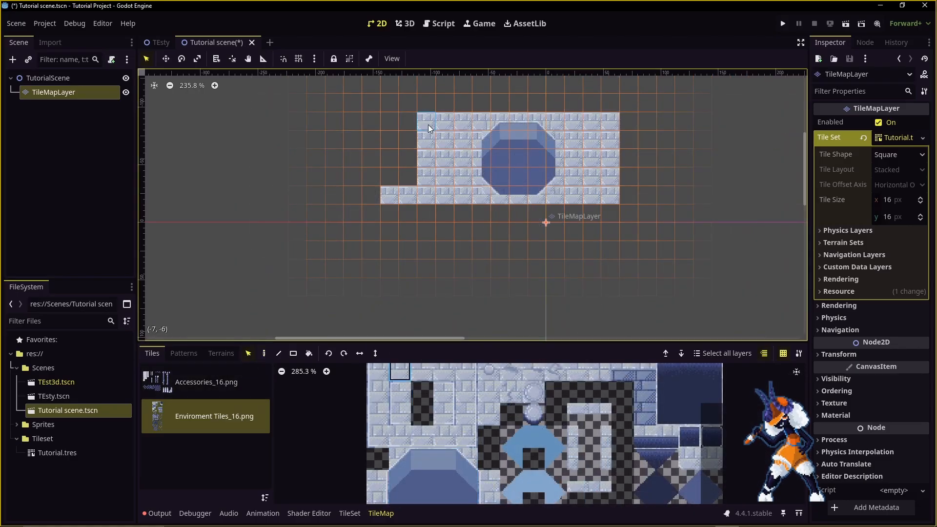
{"action": "left_click_drag", "start_coordinate": [339, 146], "coordinate": [341, 145]}
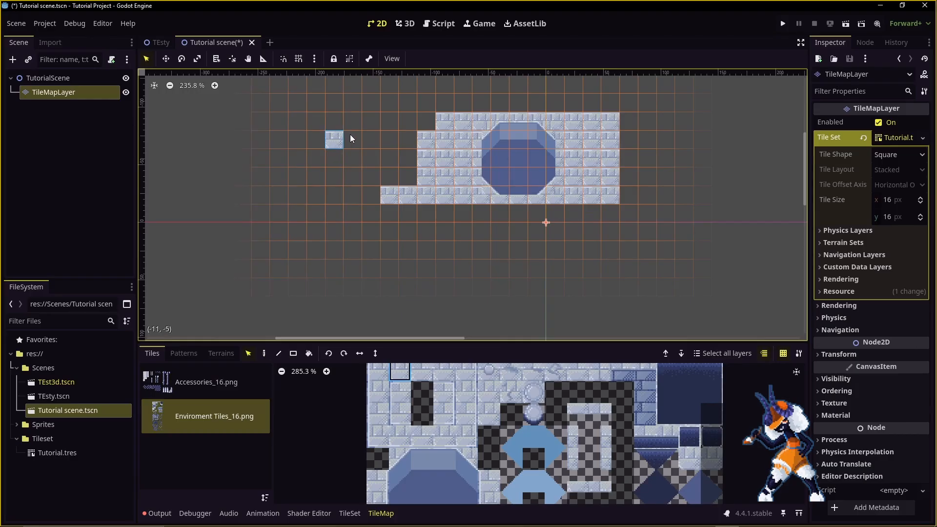
{"action": "key", "text": "ctrl+z"}
Store the plain brick section and the octagonal pit section as patterns, and try placing the pit pattern below the brick area
{"action": "left_click_drag", "start_coordinate": [411, 118], "coordinate": [439, 177]}
{"action": "left_click", "coordinate": [184, 353]}
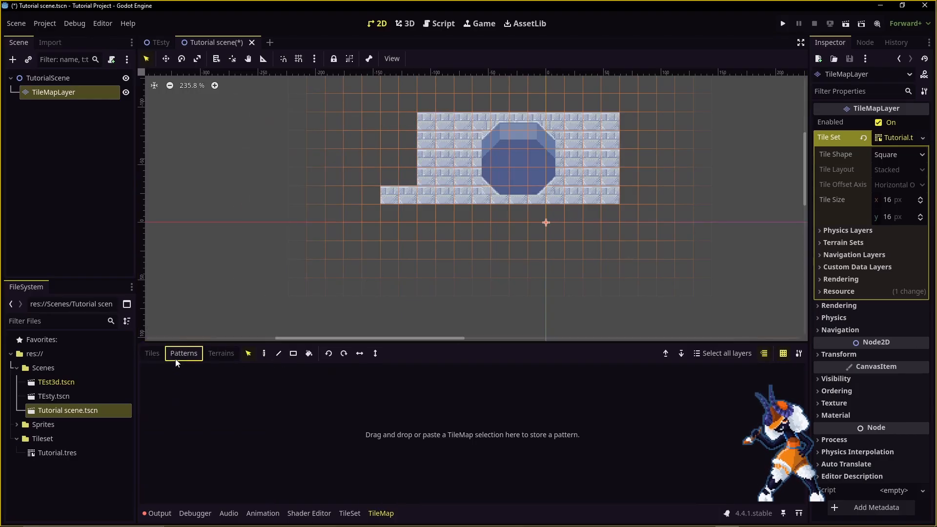
{"action": "left_click_drag", "start_coordinate": [414, 103], "coordinate": [373, 439]}
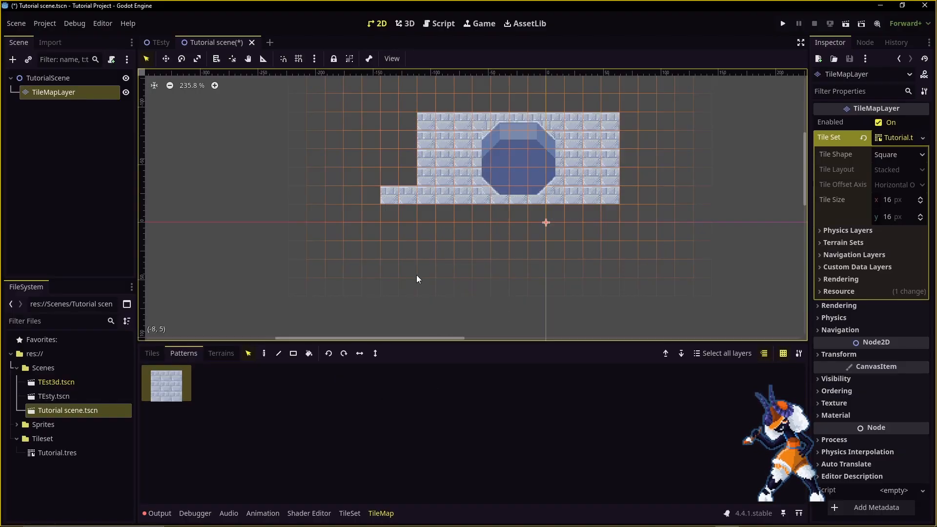
{"action": "left_click_drag", "start_coordinate": [484, 121], "coordinate": [411, 394]}
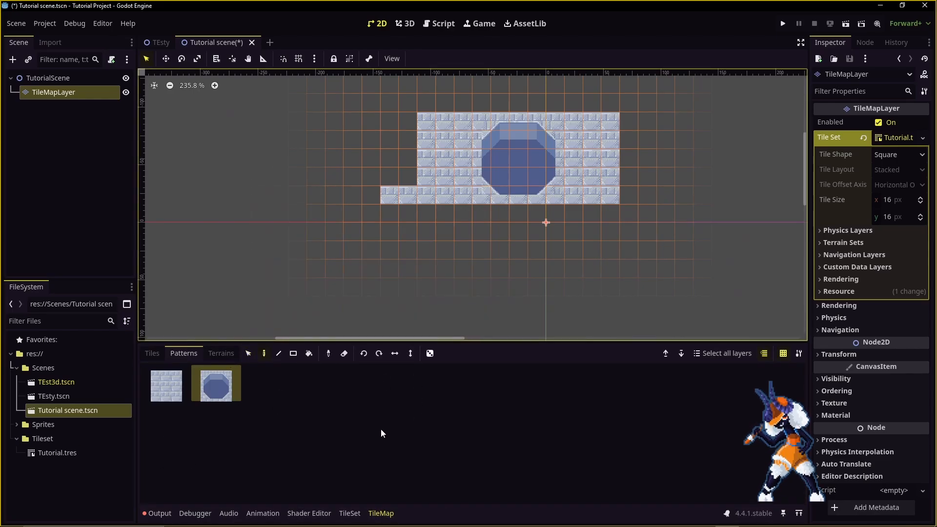
{"action": "left_click", "coordinate": [406, 247]}
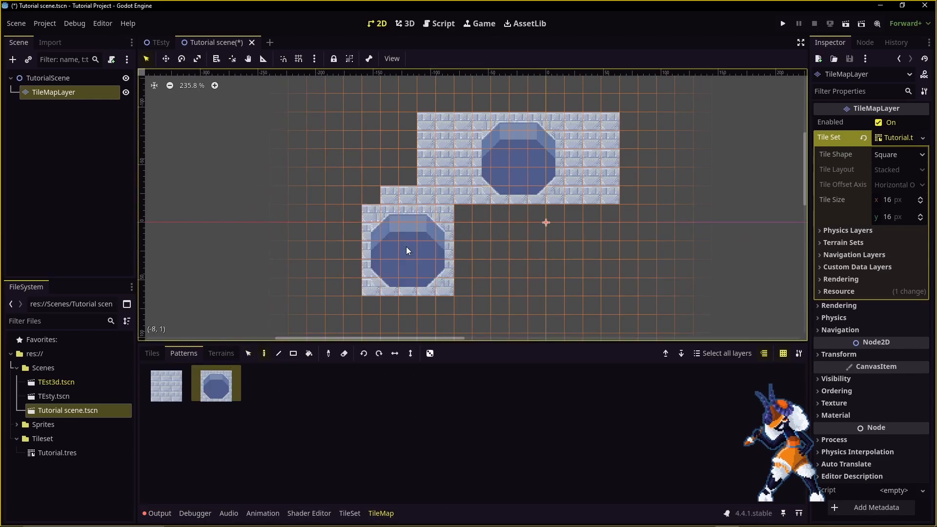
{"action": "left_click", "coordinate": [541, 258]}
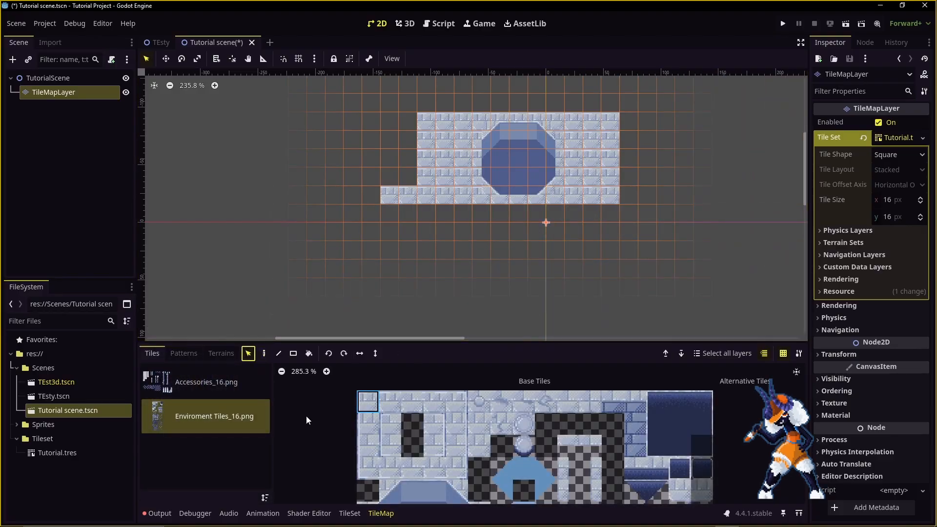
Draw lines of brick tiles around the pit area and a 6×4 rectangle of round-stud tiles below it
{"action": "left_click", "coordinate": [278, 353]}
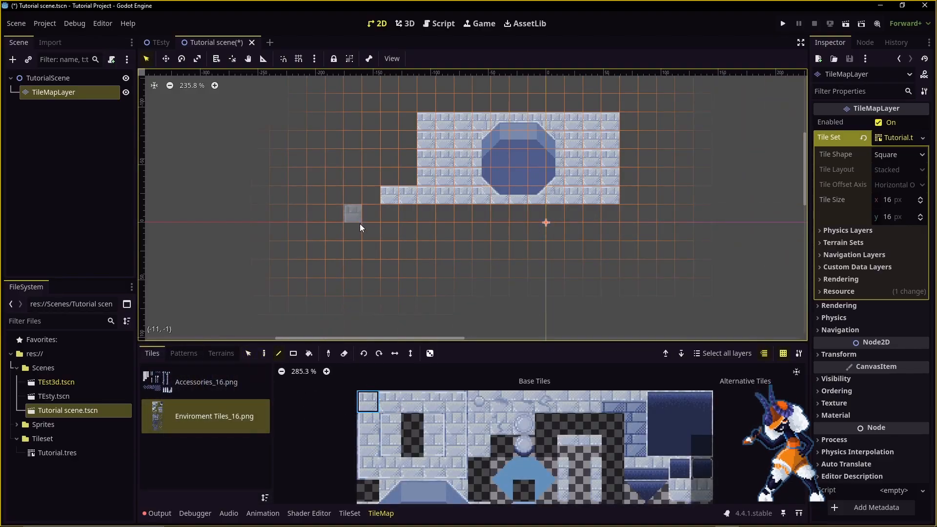
{"action": "left_click_drag", "start_coordinate": [359, 224], "coordinate": [296, 353]}
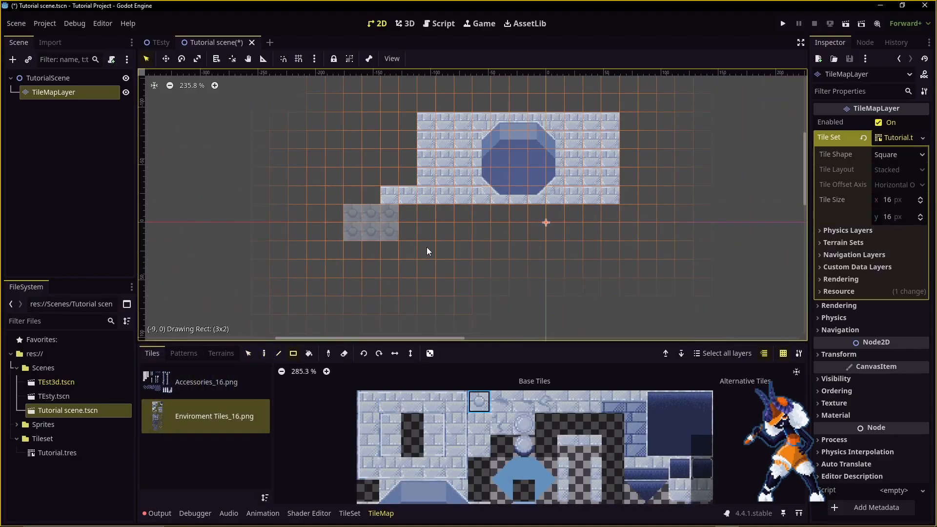
{"action": "left_click_drag", "start_coordinate": [427, 248], "coordinate": [444, 261]}
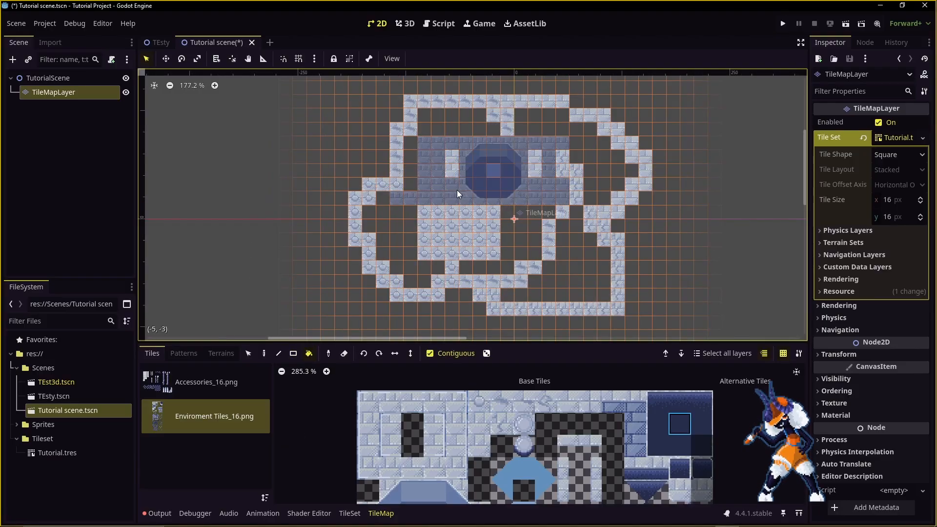
Bucket-fill the empty cells with the dark blue tile, with Contiguous disabled for the remaining gaps, and the outer curved outline with the light blue tile
{"action": "left_click", "coordinate": [450, 113]}
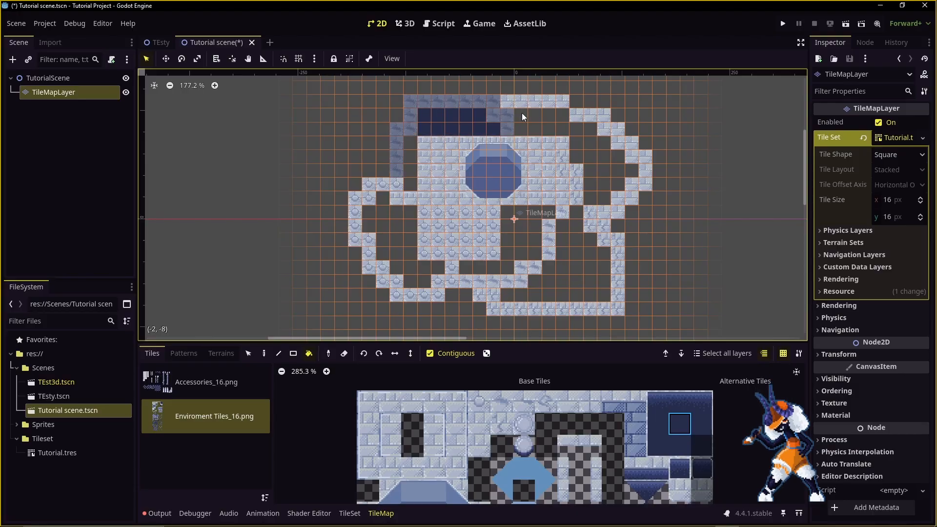
{"action": "left_click", "coordinate": [445, 356]}
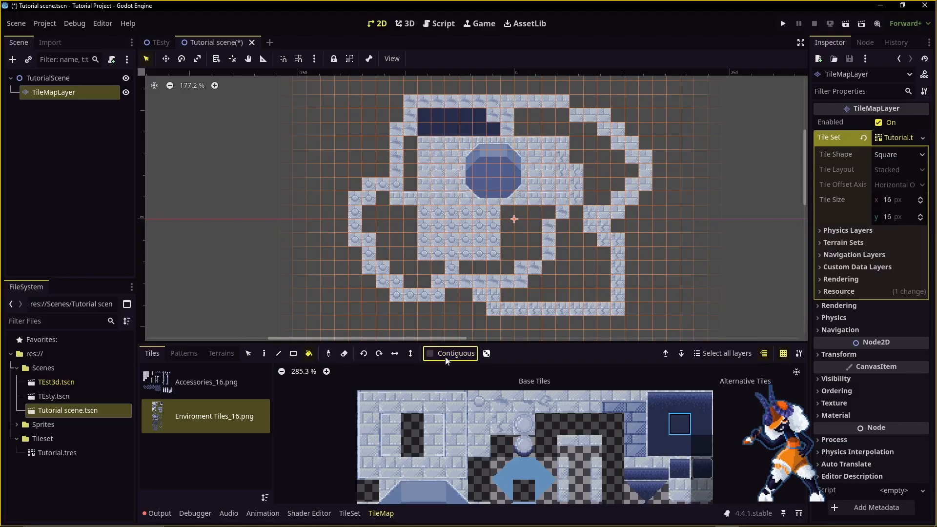
{"action": "left_click", "coordinate": [587, 137]}
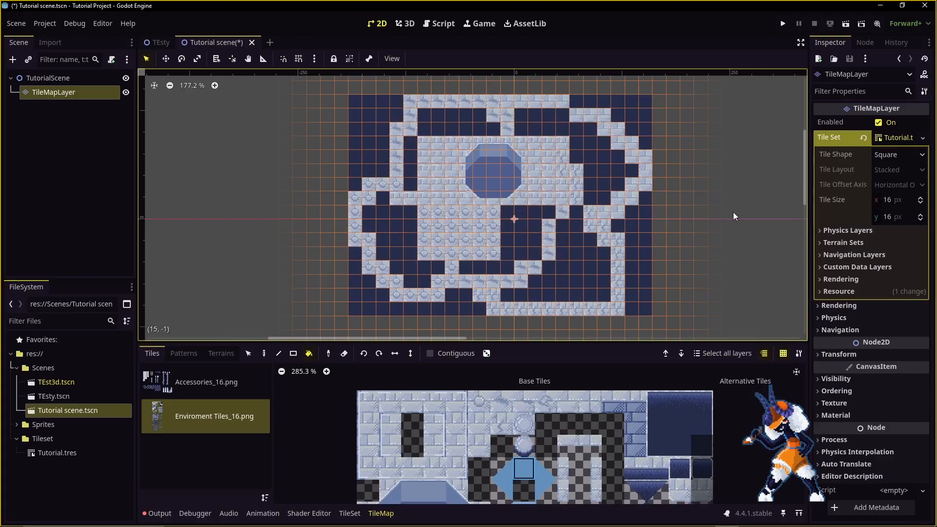
{"action": "left_click", "coordinate": [648, 168]}
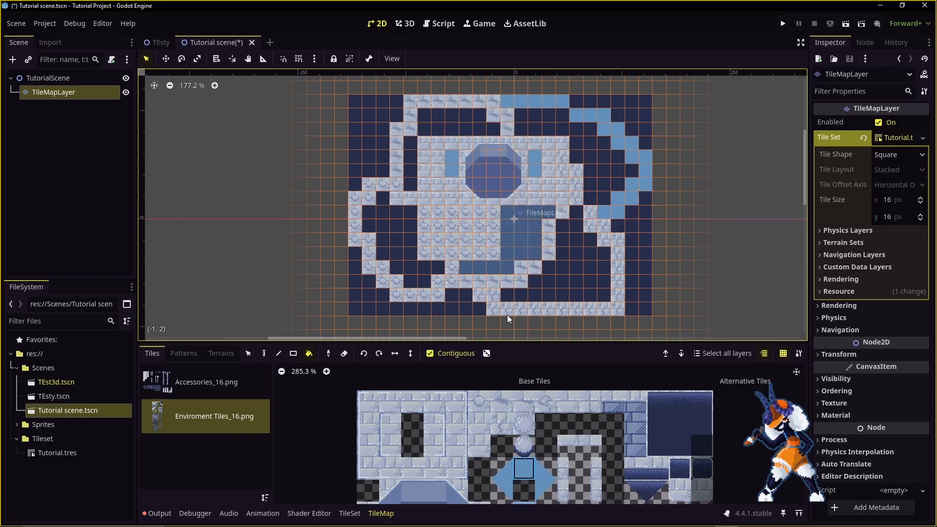
Sample the brick tile from the map and paint it over the cells on the map's left side
{"action": "left_click", "coordinate": [328, 355]}
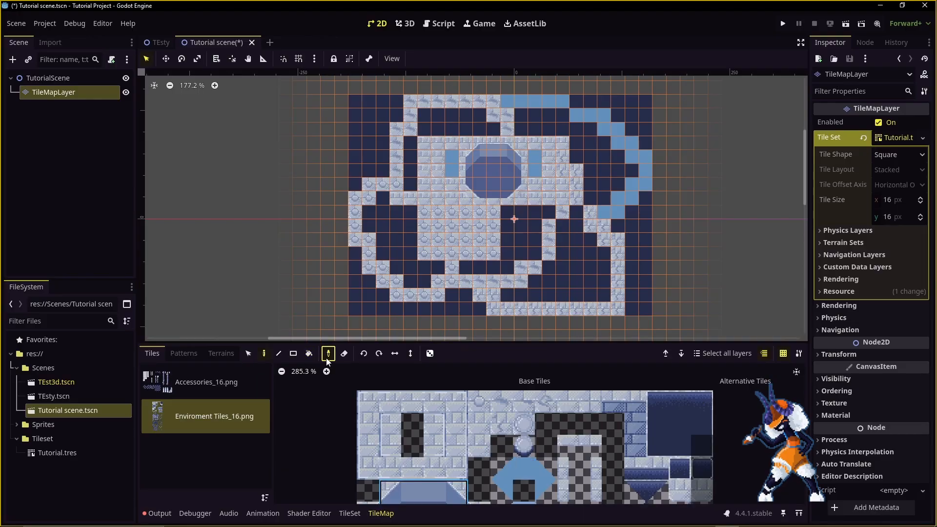
{"action": "left_click", "coordinate": [447, 197]}
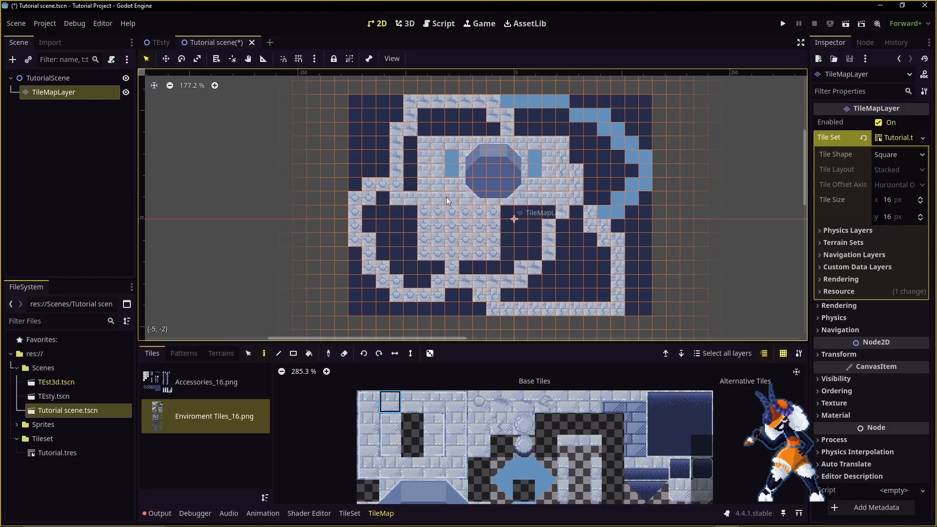
{"action": "mouse_move", "coordinate": [326, 253]}
{"action": "left_mouse_down"}
{"action": "mouse_move", "coordinate": [383, 129]}
{"action": "mouse_move", "coordinate": [385, 208]}
{"action": "mouse_move", "coordinate": [399, 273]}
{"action": "mouse_move", "coordinate": [411, 274]}
{"action": "left_mouse_up"}
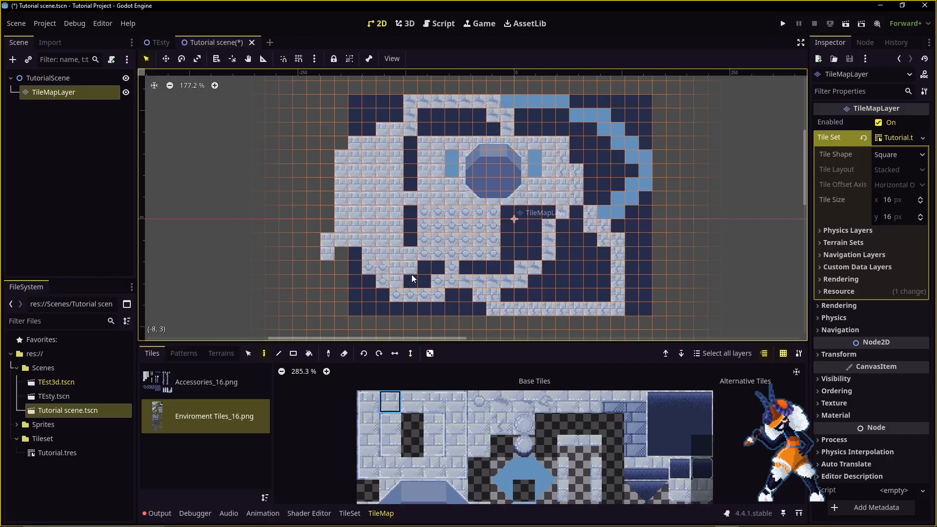
Erase the painted tiles, starting at the map's left edge, until the whole layer is cleared
{"action": "left_click", "coordinate": [344, 354]}
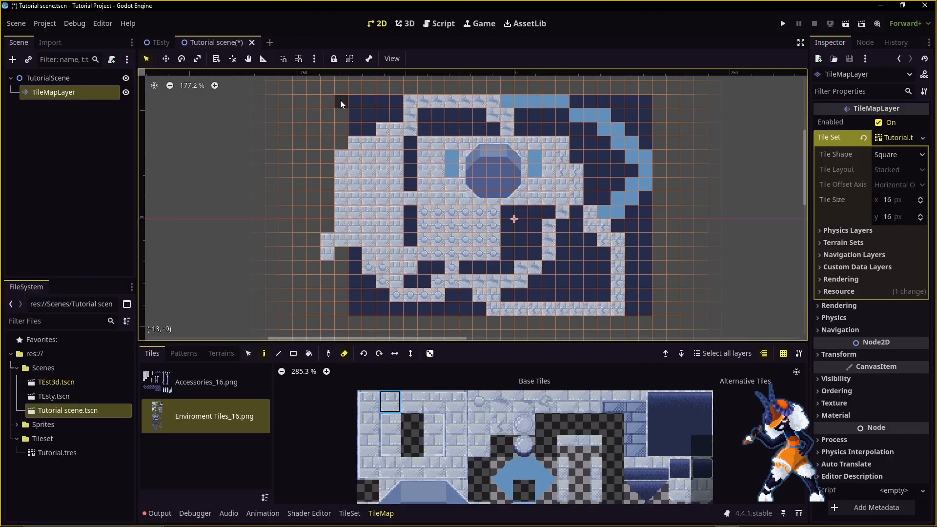
{"action": "mouse_move", "coordinate": [341, 100]}
{"action": "left_mouse_down"}
{"action": "mouse_move", "coordinate": [656, 101]}
{"action": "mouse_move", "coordinate": [535, 174]}
{"action": "mouse_move", "coordinate": [397, 186]}
{"action": "mouse_move", "coordinate": [344, 205]}
{"action": "left_mouse_up"}
{"action": "left_click", "coordinate": [293, 353]}
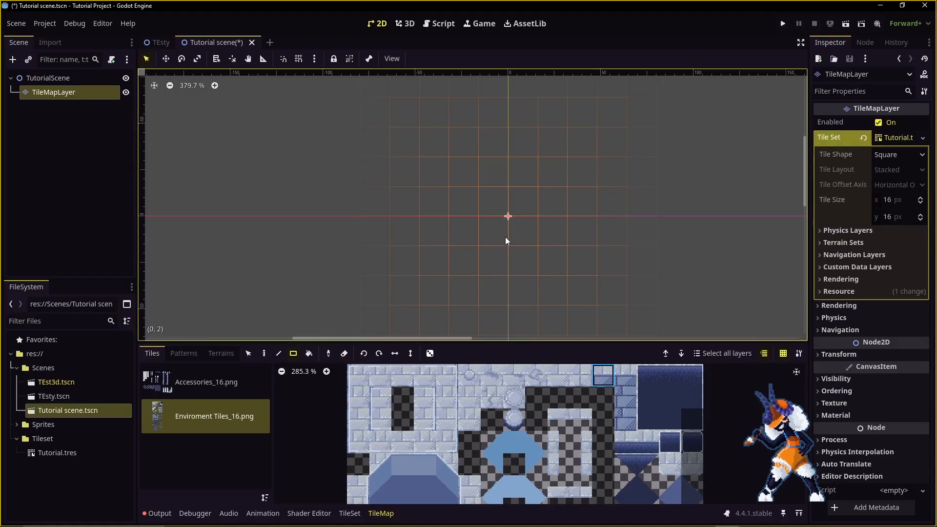
Paint the ledge tile at (-1, -1), (0, -1), (0, 0) and (-1, 0), rotating it left once before each of the last three
{"action": "left_click", "coordinate": [266, 355]}
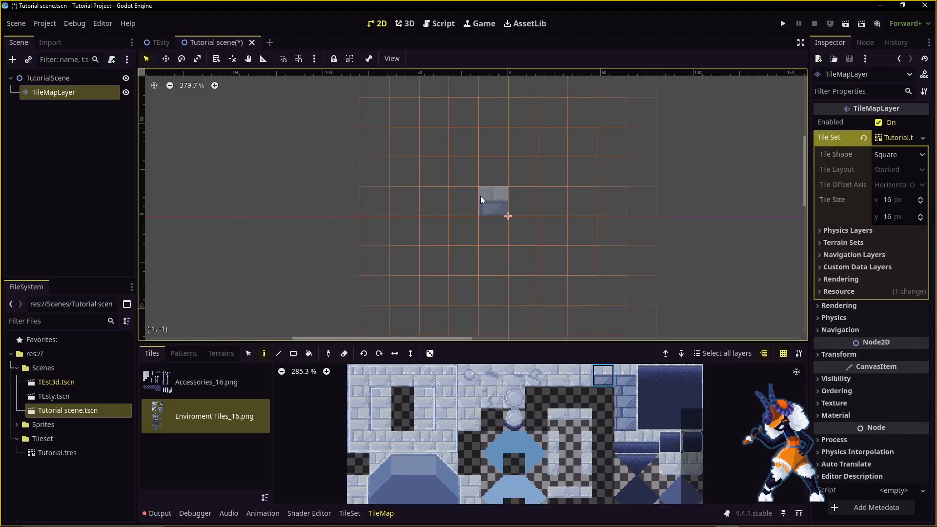
{"action": "left_click", "coordinate": [481, 195]}
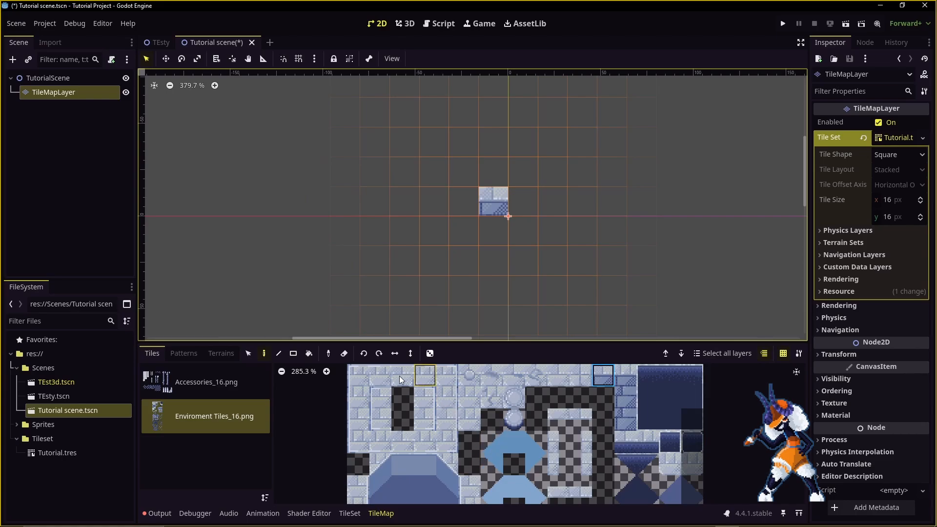
{"action": "left_click", "coordinate": [364, 353]}
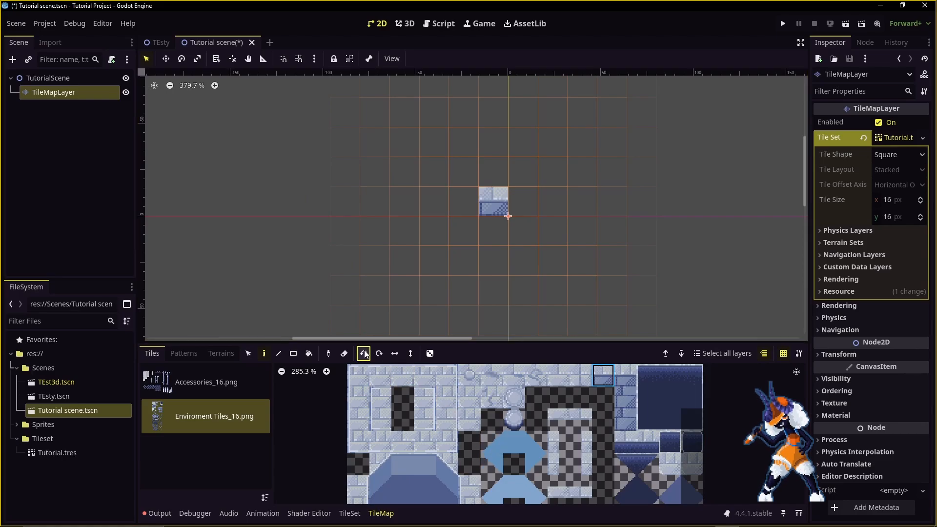
{"action": "left_click", "coordinate": [526, 204]}
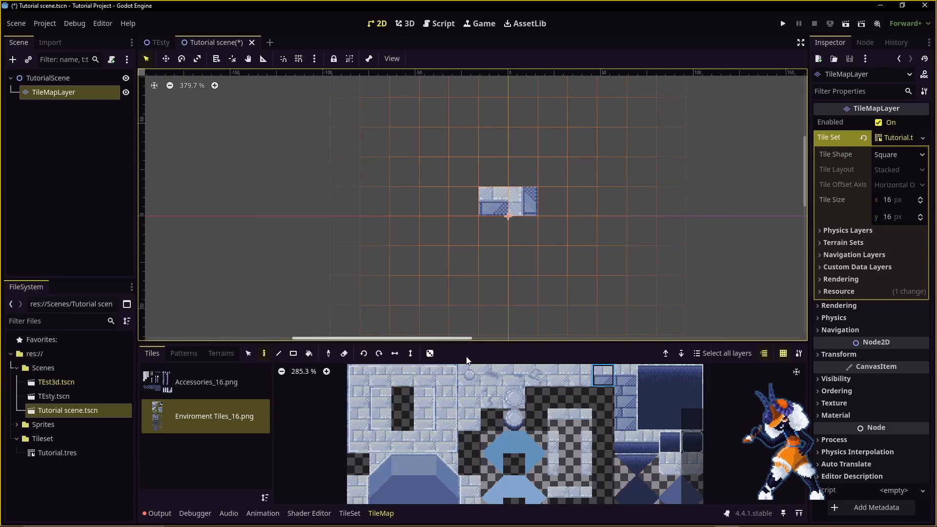
{"action": "left_click", "coordinate": [365, 354]}
{"action": "left_click", "coordinate": [522, 238]}
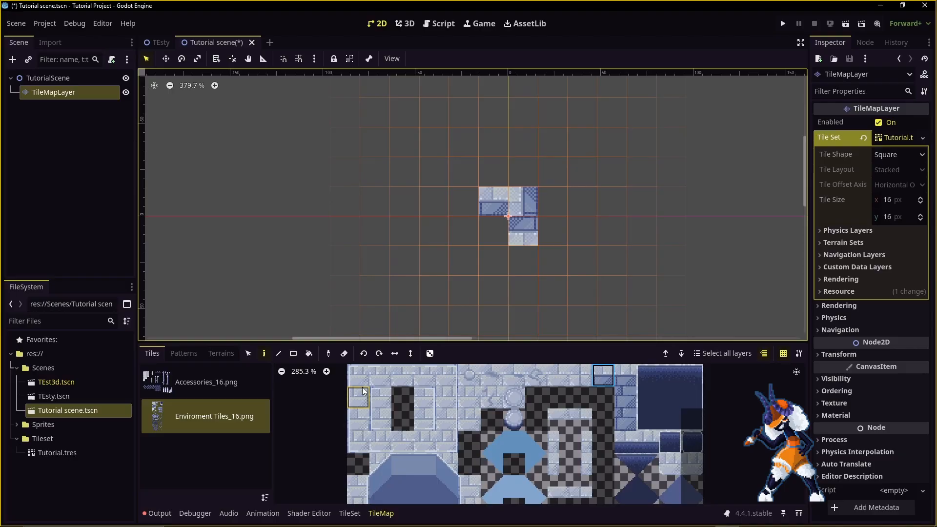
{"action": "left_click", "coordinate": [365, 356]}
{"action": "left_click", "coordinate": [491, 239]}
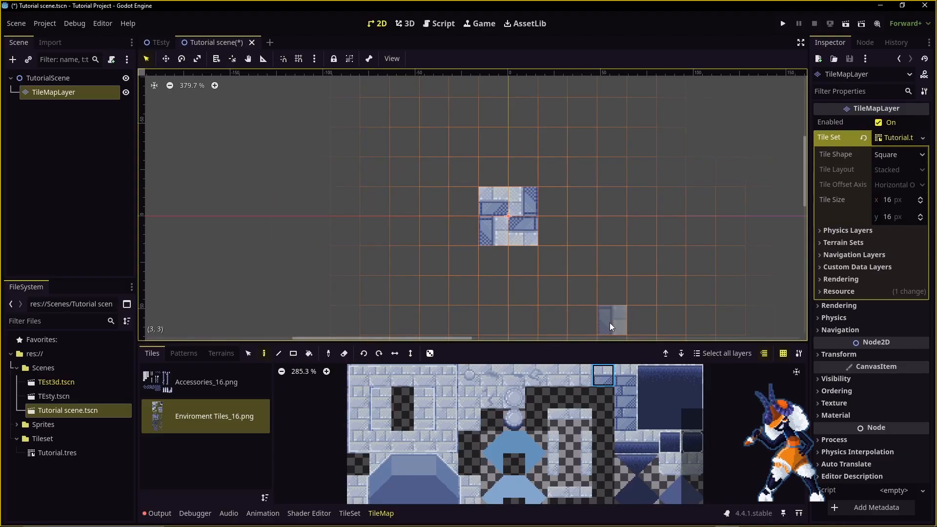
Paint the dark diagonal tile at (2, -1), (3, -1), (5, -1) and (5, 0), using horizontally and vertically flipped versions to mirror it
{"action": "left_click", "coordinate": [625, 464]}
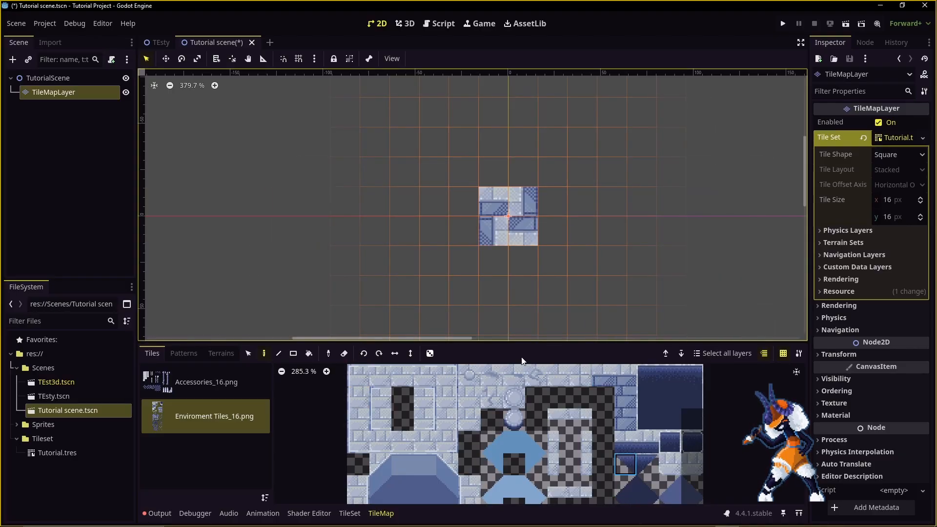
{"action": "left_click", "coordinate": [585, 205]}
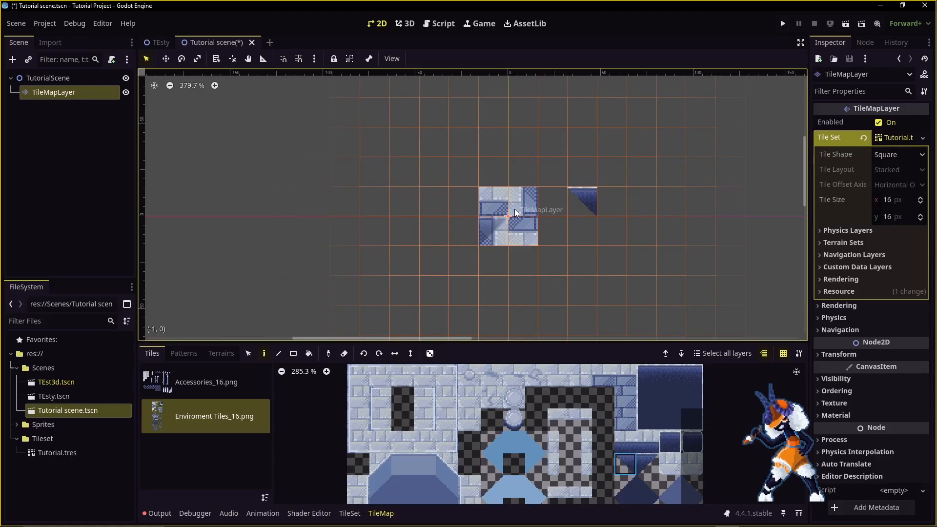
{"action": "left_click", "coordinate": [623, 202]}
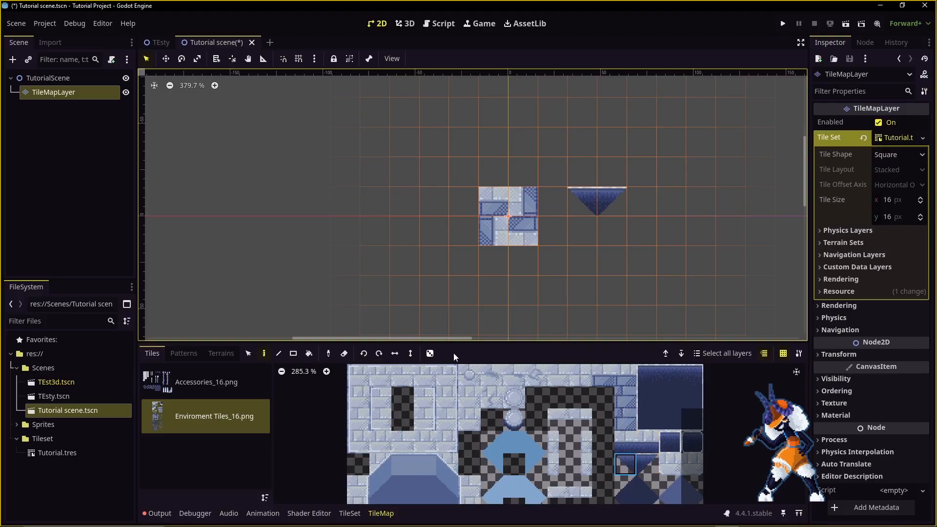
{"action": "left_click", "coordinate": [678, 205]}
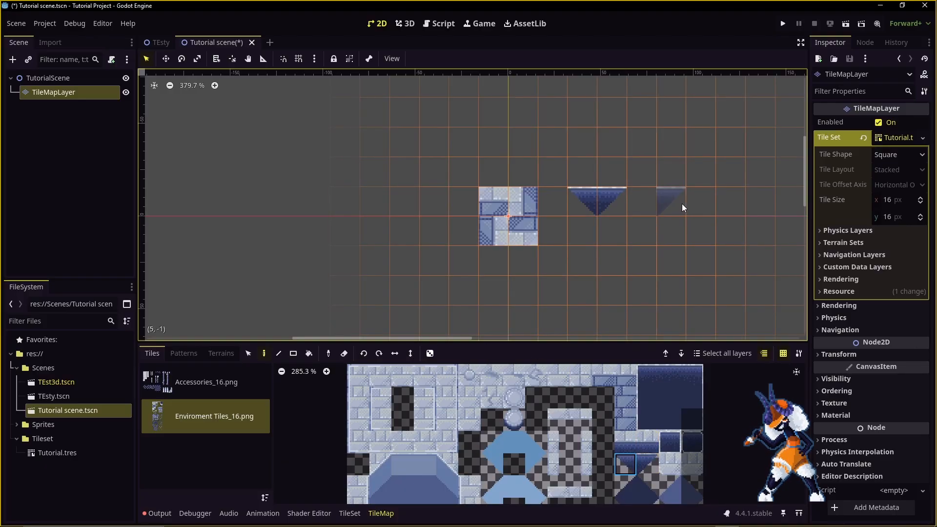
{"action": "left_click", "coordinate": [416, 353]}
{"action": "left_click", "coordinate": [666, 224]}
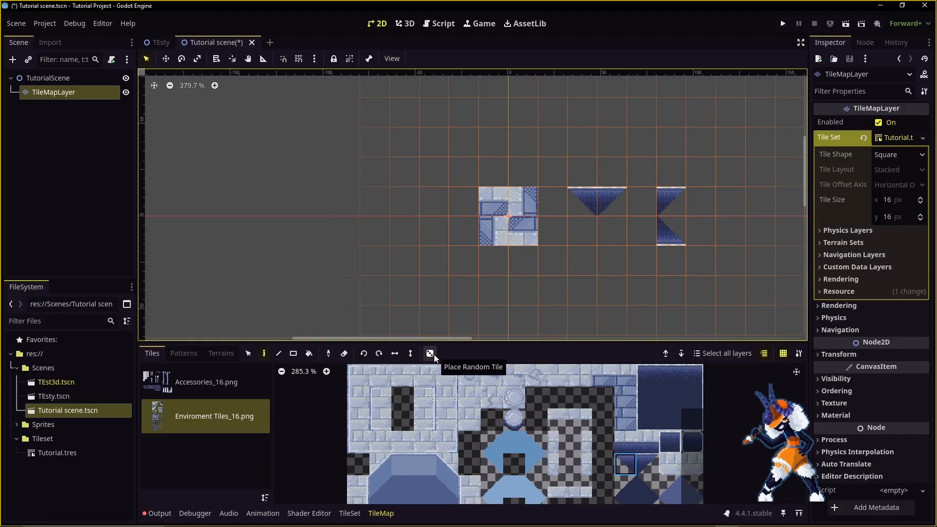
Stamp the nine stone floor tiles above the ledge block, and paint an area of random picks from them with Place Random Tile enabled
{"action": "left_click_drag", "start_coordinate": [468, 380], "coordinate": [582, 391]}
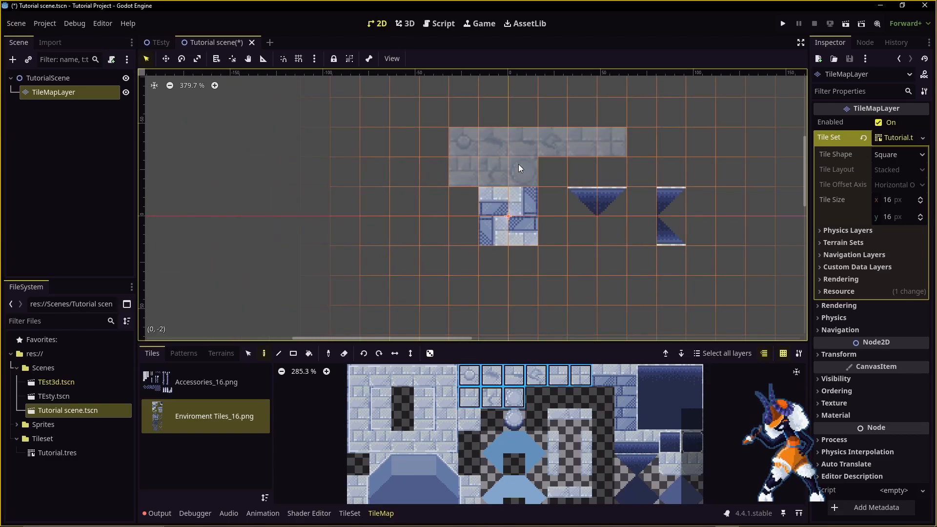
{"action": "left_click", "coordinate": [503, 155]}
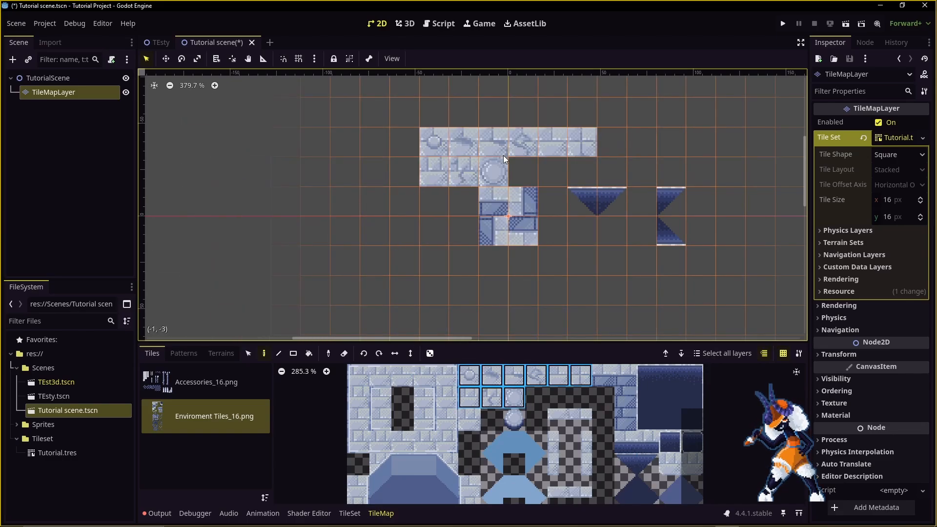
{"action": "left_click", "coordinate": [430, 352]}
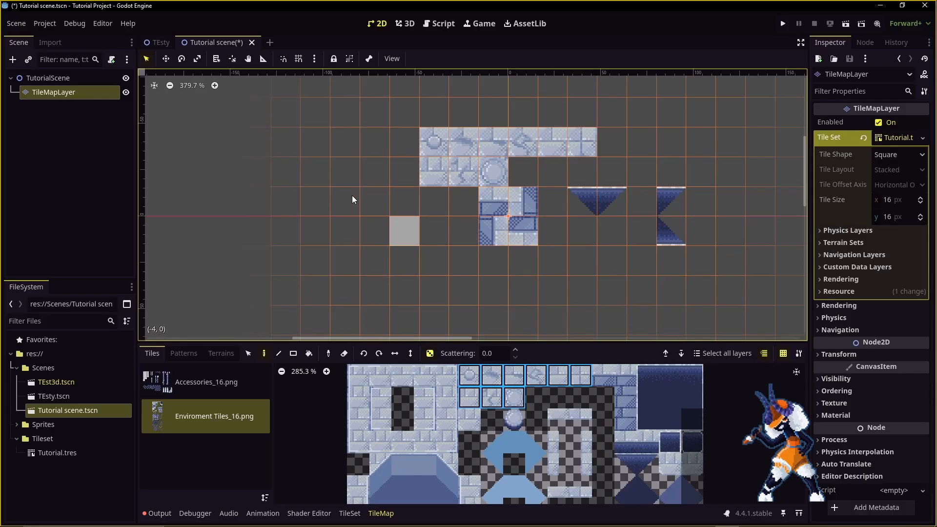
{"action": "mouse_move", "coordinate": [371, 145]}
{"action": "left_mouse_down"}
{"action": "mouse_move", "coordinate": [321, 183]}
{"action": "mouse_move", "coordinate": [399, 218]}
{"action": "mouse_move", "coordinate": [329, 227]}
{"action": "mouse_move", "coordinate": [412, 262]}
{"action": "mouse_move", "coordinate": [324, 273]}
{"action": "mouse_move", "coordinate": [294, 190]}
{"action": "mouse_move", "coordinate": [385, 230]}
{"action": "mouse_move", "coordinate": [407, 301]}
{"action": "left_mouse_up"}
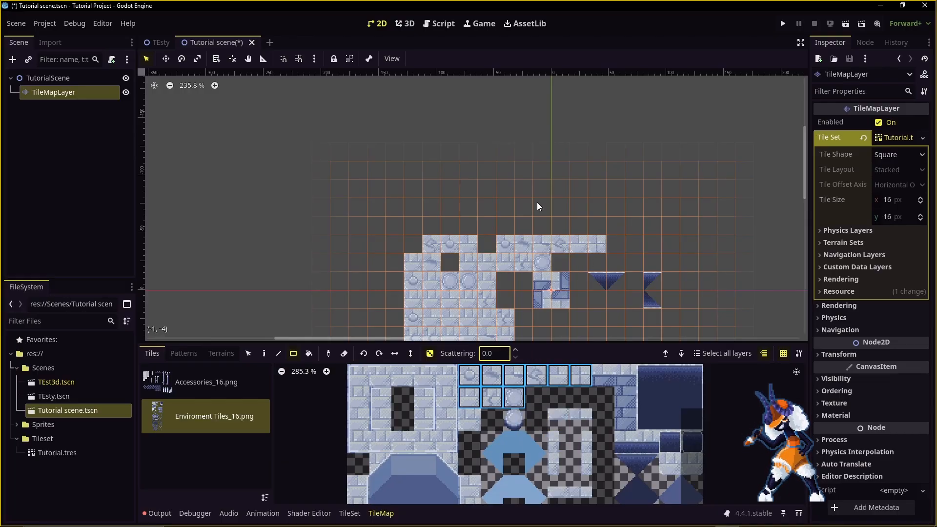
Paint three separate horizontal rows of random stone tiles above the block, with Scattering at 0, 1 and 5
{"action": "left_click_drag", "start_coordinate": [500, 203], "coordinate": [649, 206]}
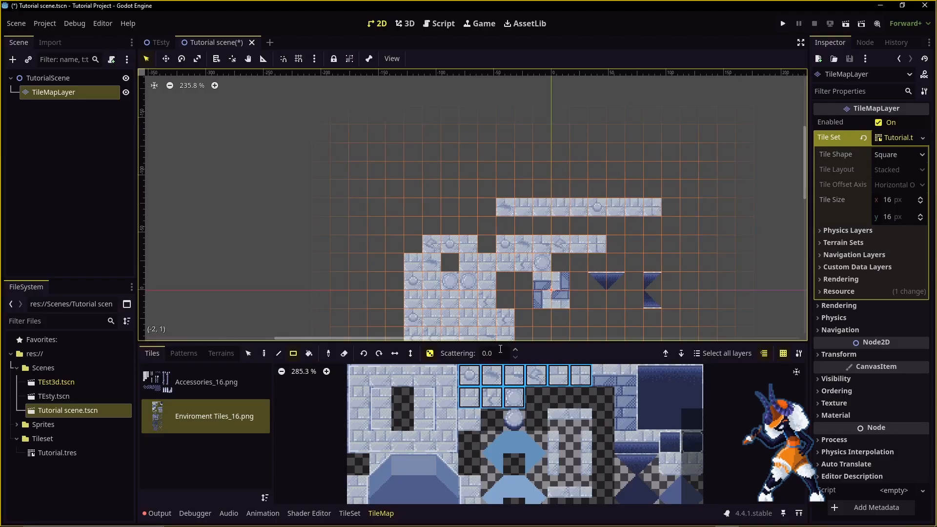
{"action": "left_click", "coordinate": [497, 354]}
{"action": "type", "text": "1"}
{"action": "left_click_drag", "start_coordinate": [508, 173], "coordinate": [652, 172]}
{"action": "left_click", "coordinate": [494, 353]}
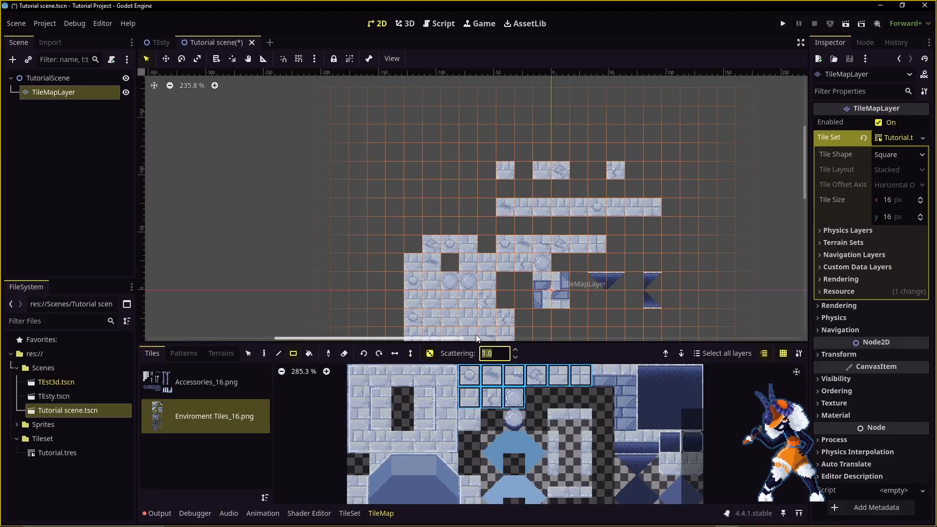
{"action": "type", "text": "5"}
{"action": "left_click_drag", "start_coordinate": [505, 134], "coordinate": [662, 136]}
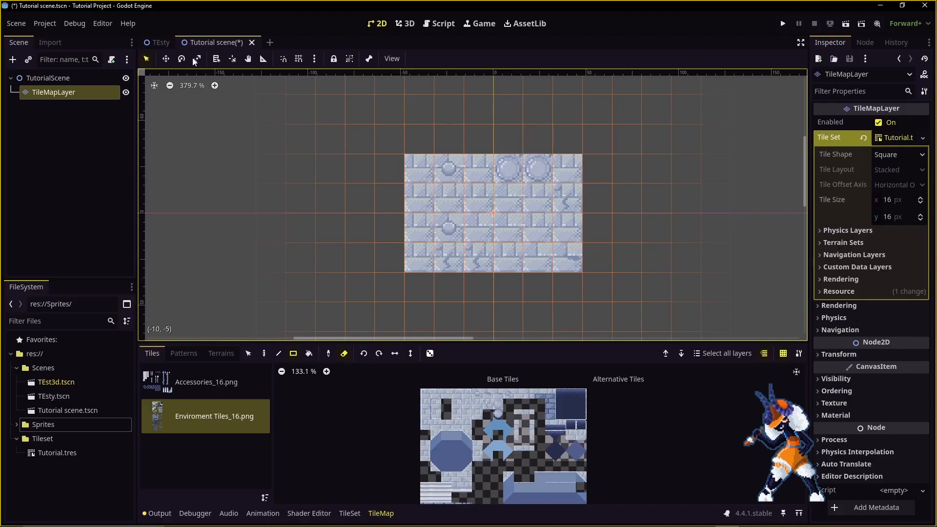
Duplicate the TileMapLayer node and erase all the copied tiles from the duplicate
{"action": "left_click", "coordinate": [102, 230]}
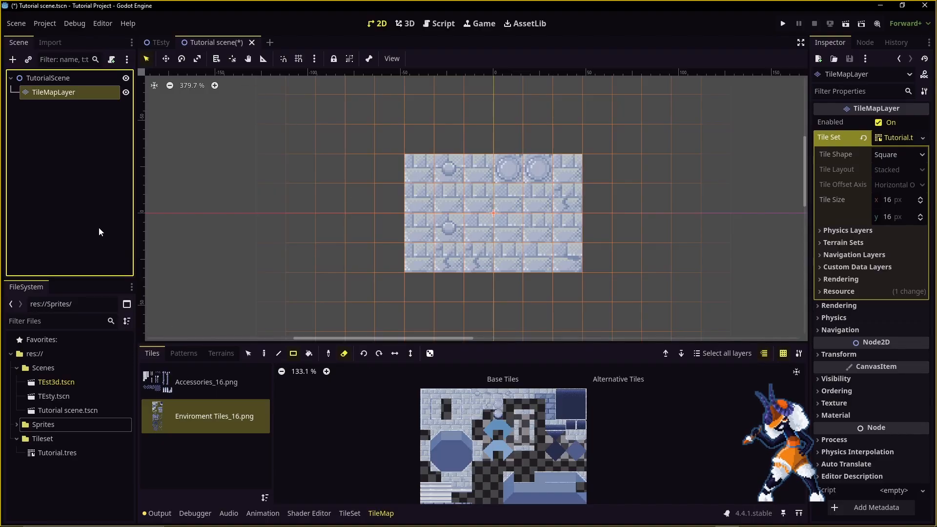
{"action": "key", "text": "ctrl+d"}
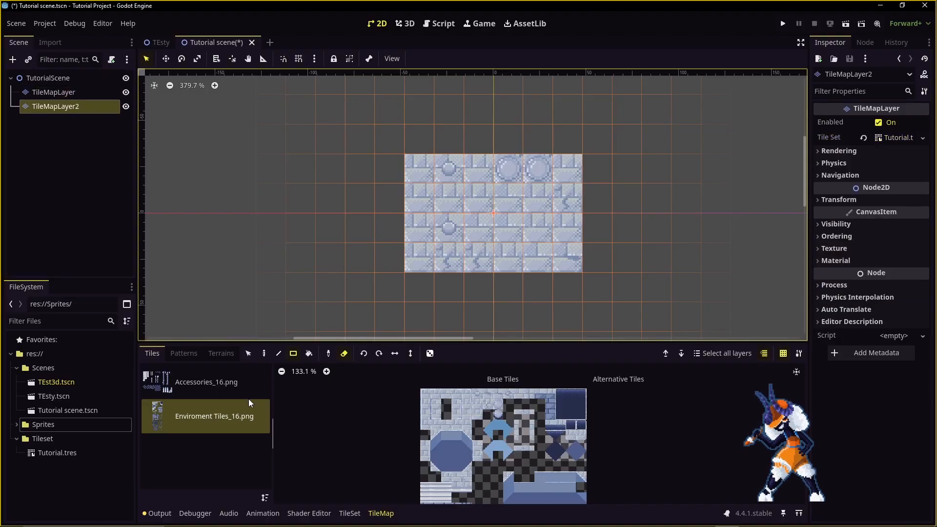
{"action": "left_click_drag", "start_coordinate": [391, 142], "coordinate": [642, 302]}
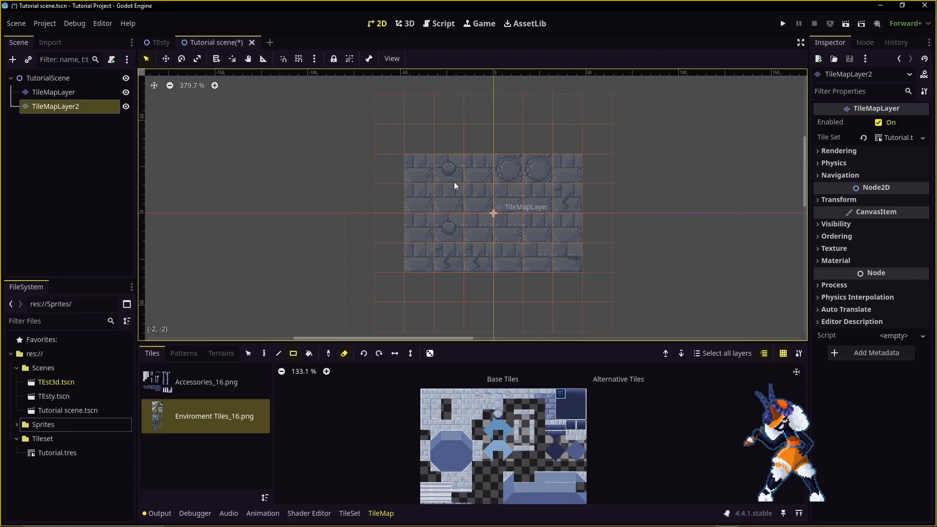
Paint a dark blue pit on TileMapLayer2 from (-2, -1) to (1, 0), and select the TutorialScene node to view both layers
{"action": "left_click", "coordinate": [344, 353]}
{"action": "left_click", "coordinate": [441, 195]}
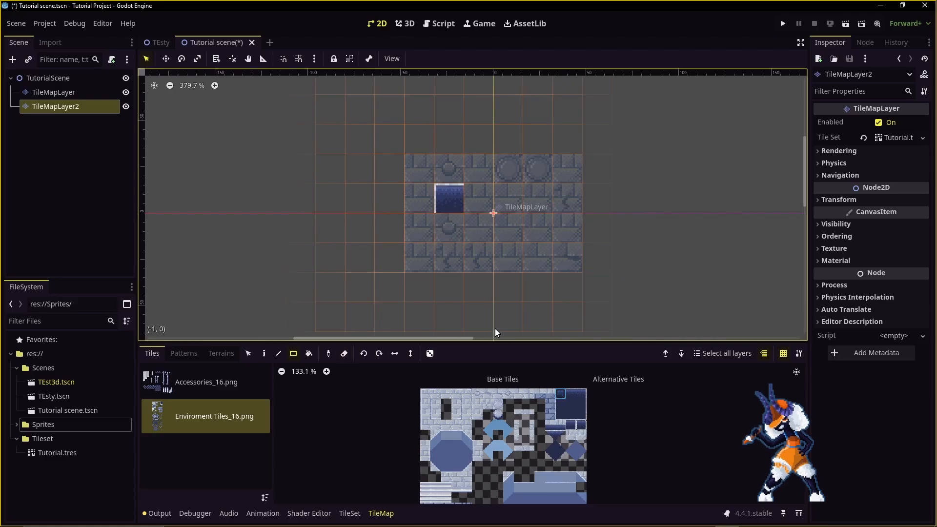
{"action": "left_click", "coordinate": [580, 396]}
{"action": "left_click", "coordinate": [537, 198]}
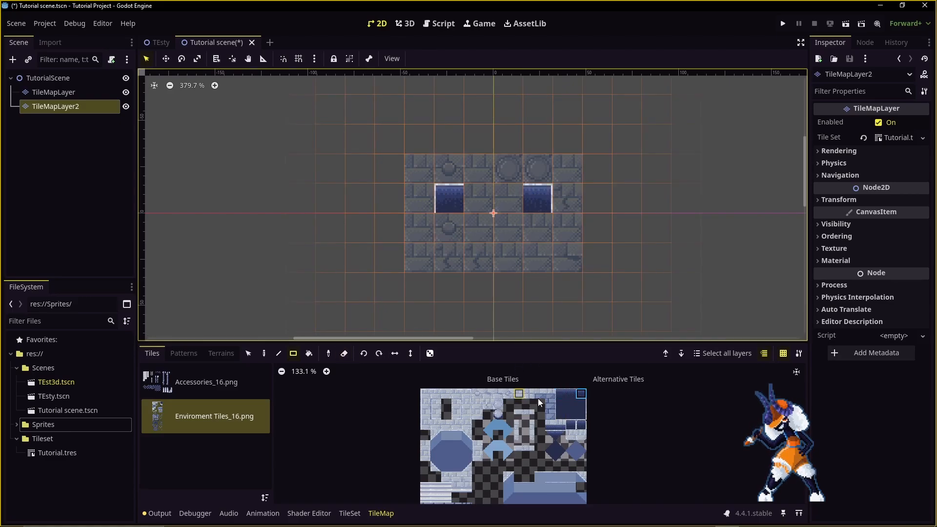
{"action": "left_click_drag", "start_coordinate": [449, 200], "coordinate": [537, 227]}
{"action": "left_click", "coordinate": [63, 77]}
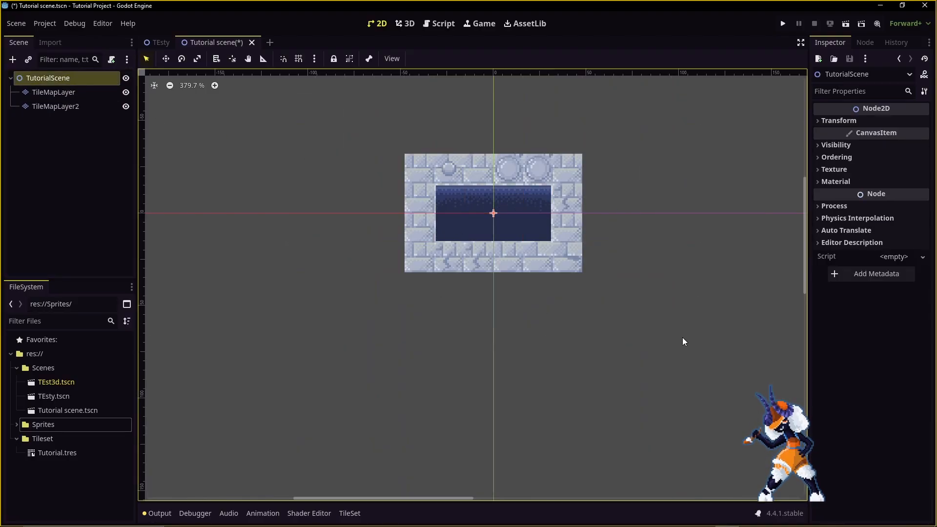
Add a third TileMapLayer node to the scene and load Tutorial.tres as its tile set
{"action": "left_click", "coordinate": [64, 141]}
{"action": "key", "text": "ctrl+a"}
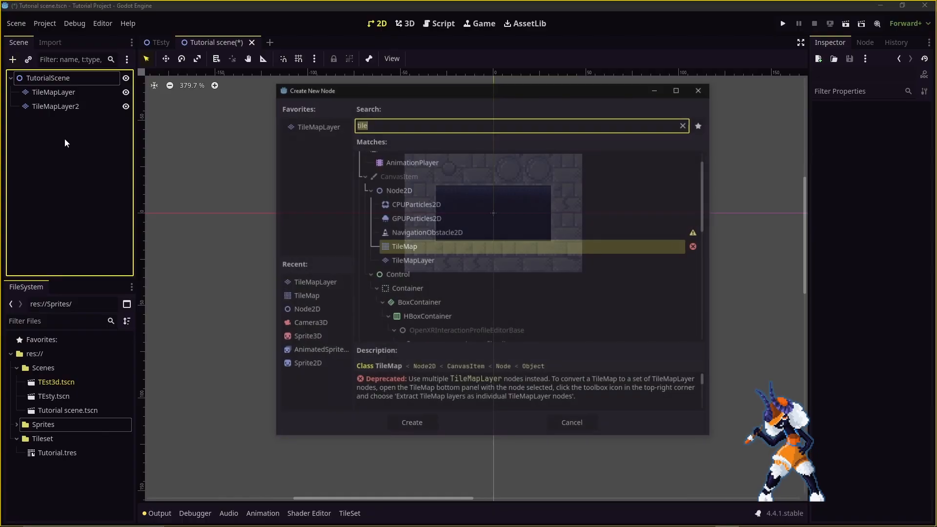
{"action": "double_click", "coordinate": [434, 262]}
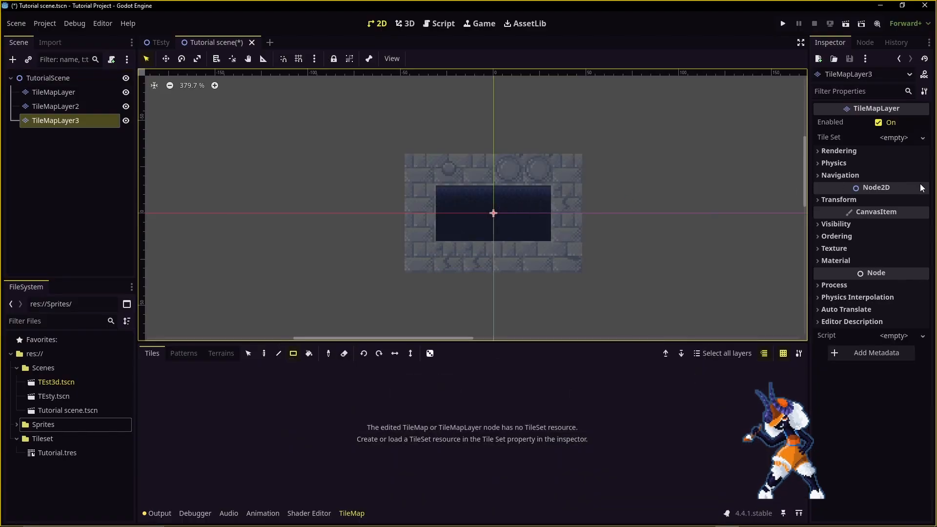
{"action": "left_click", "coordinate": [923, 138]}
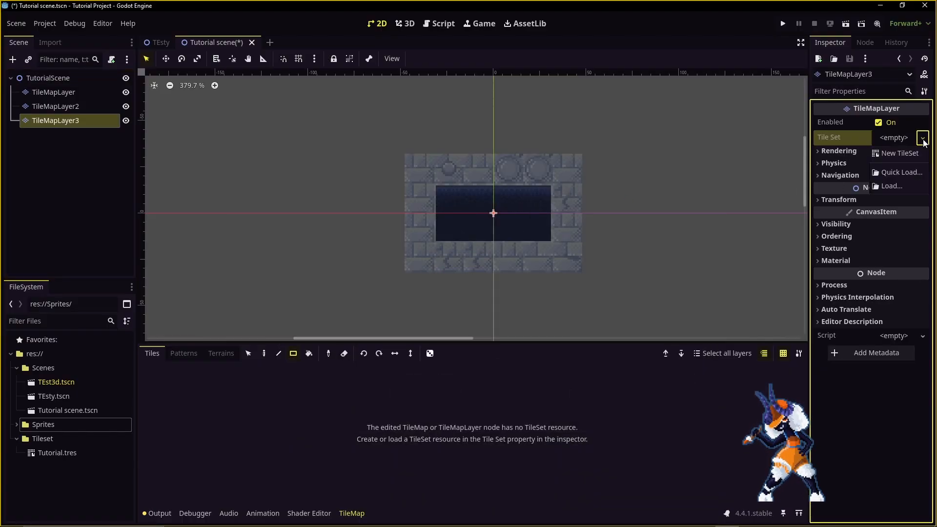
{"action": "left_click", "coordinate": [903, 172]}
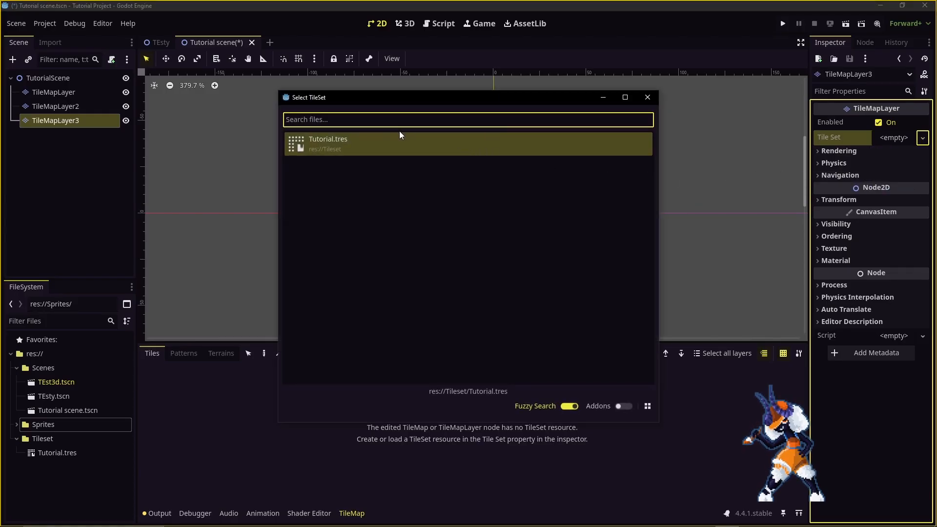
{"action": "double_click", "coordinate": [381, 144]}
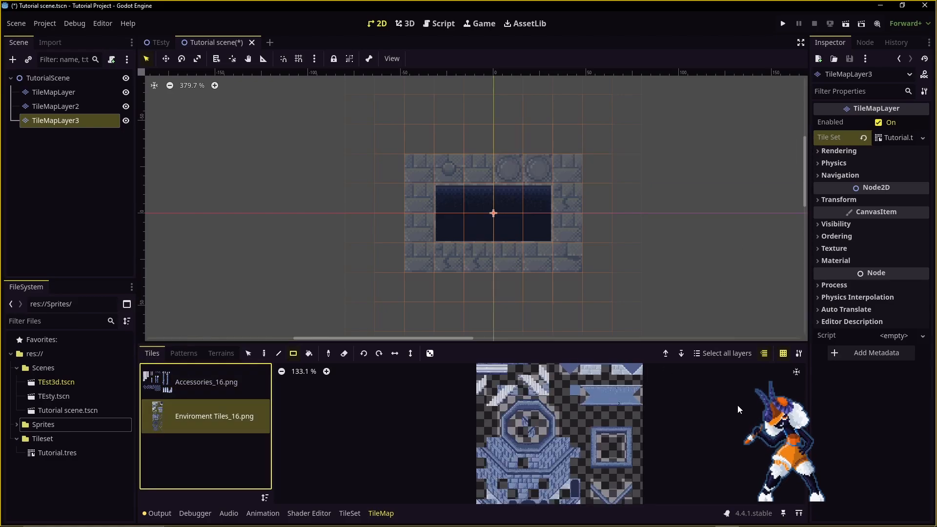
Recenter the tile atlas view and cycle through the tile map layers individually and all at once, ending on TileMapLayer3
{"action": "middle_click_drag", "start_coordinate": [695, 468], "coordinate": [668, 366]}
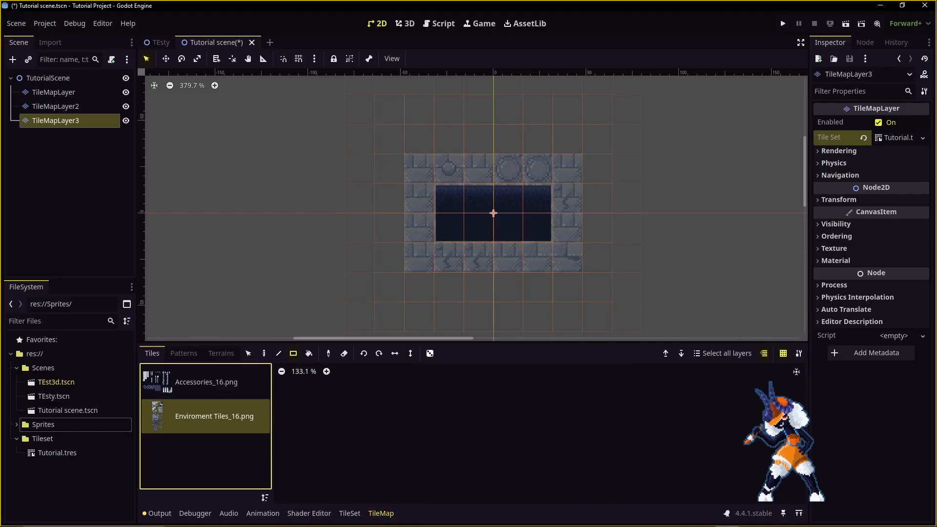
{"action": "left_click", "coordinate": [796, 373]}
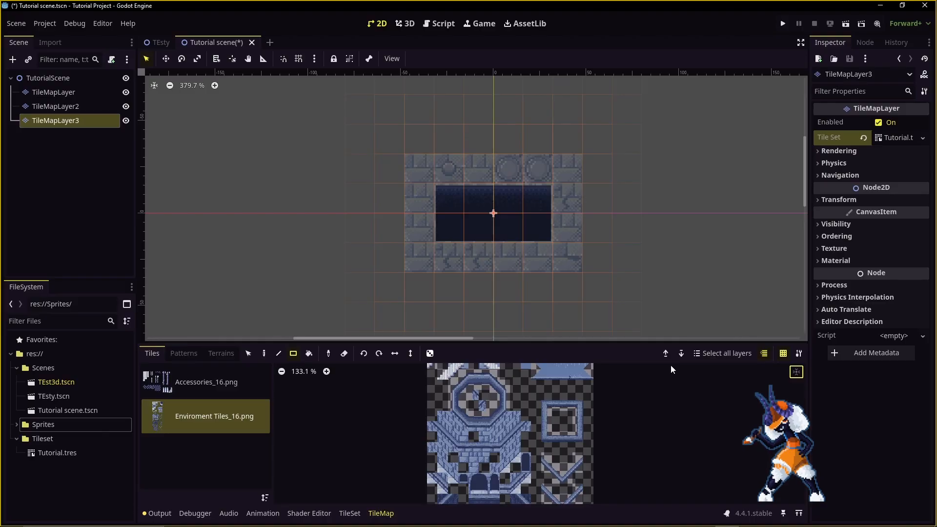
{"action": "left_click", "coordinate": [665, 353]}
{"action": "left_click", "coordinate": [665, 353]}
{"action": "left_click", "coordinate": [681, 353]}
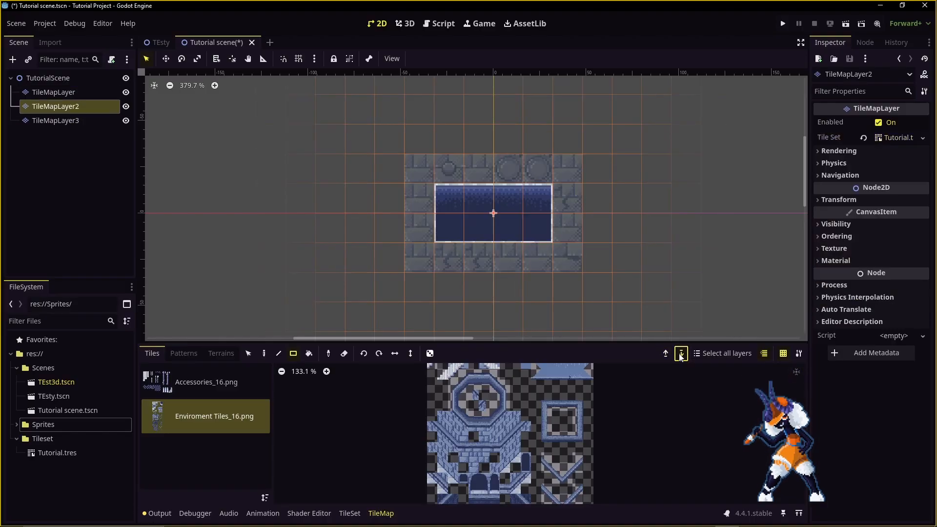
{"action": "left_click", "coordinate": [681, 353]}
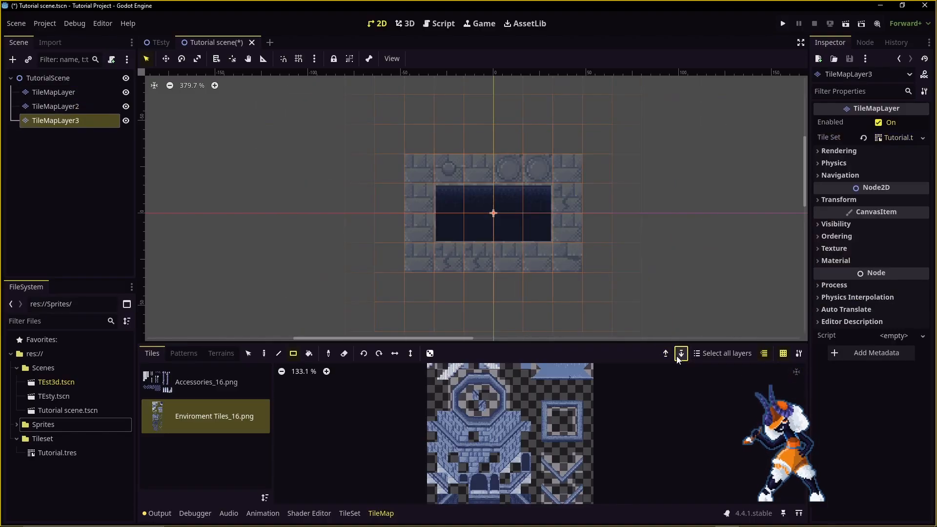
{"action": "left_click", "coordinate": [706, 353]}
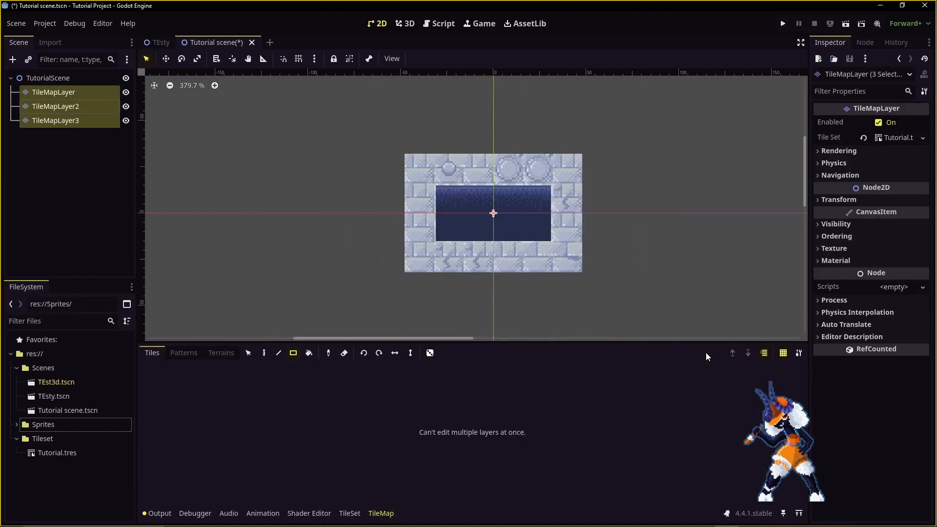
{"action": "left_click", "coordinate": [68, 121]}
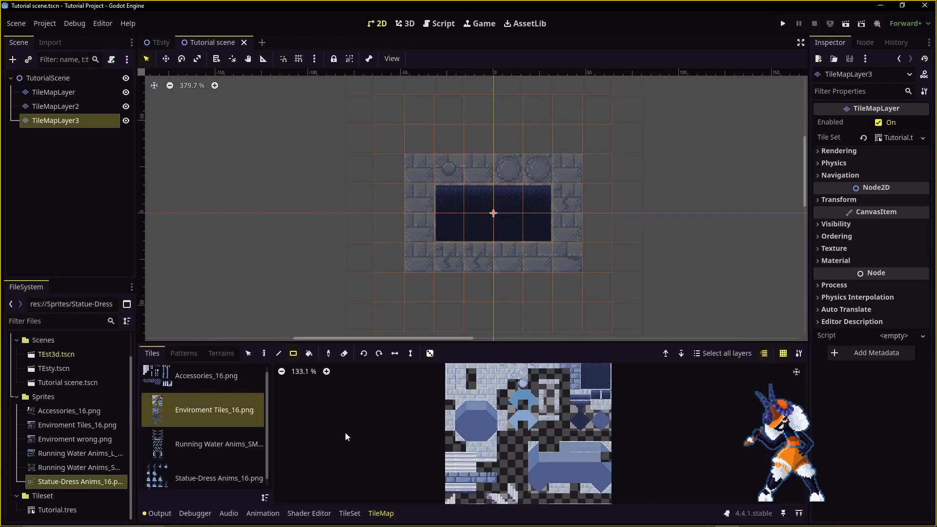
Select the statue tile at (0, 8) in the Statue-Dress Anims_16.png tile source and add two more animation frames to it
{"action": "double_click", "coordinate": [204, 415]}
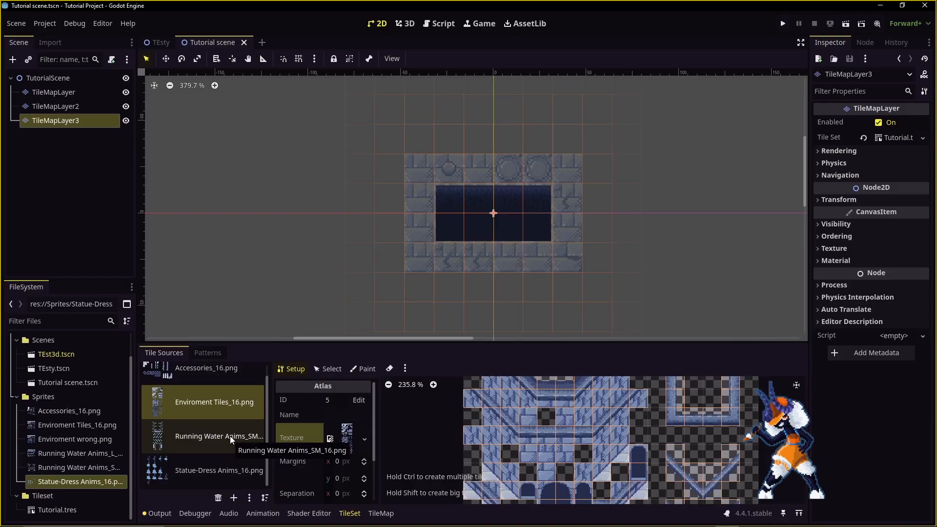
{"action": "left_click", "coordinate": [246, 471]}
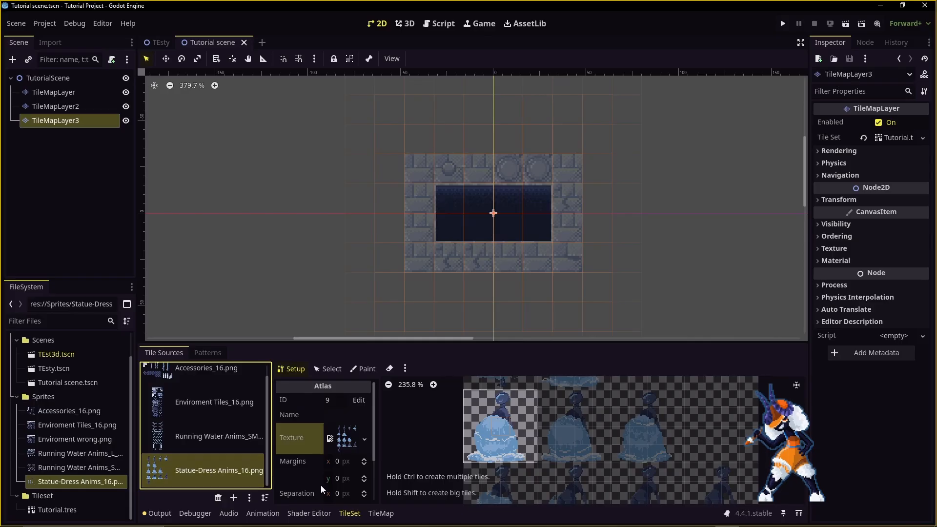
{"action": "left_click", "coordinate": [327, 370]}
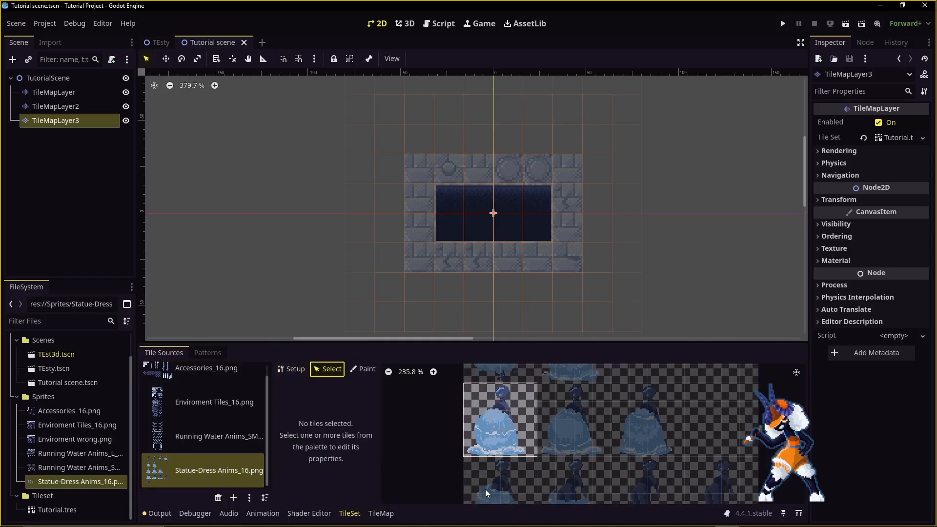
{"action": "left_click", "coordinate": [507, 432]}
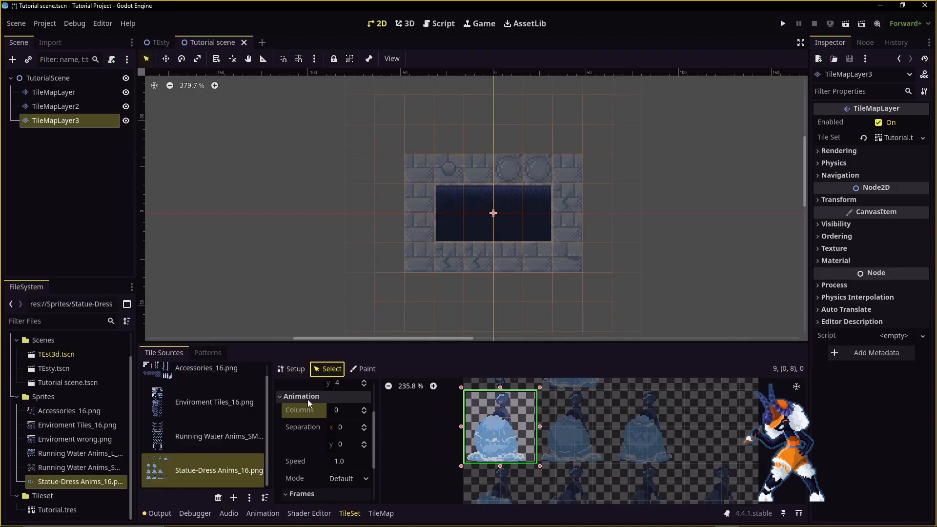
{"action": "scroll", "coordinate": [301, 424], "scroll_direction": "down", "scroll_amount": 2}
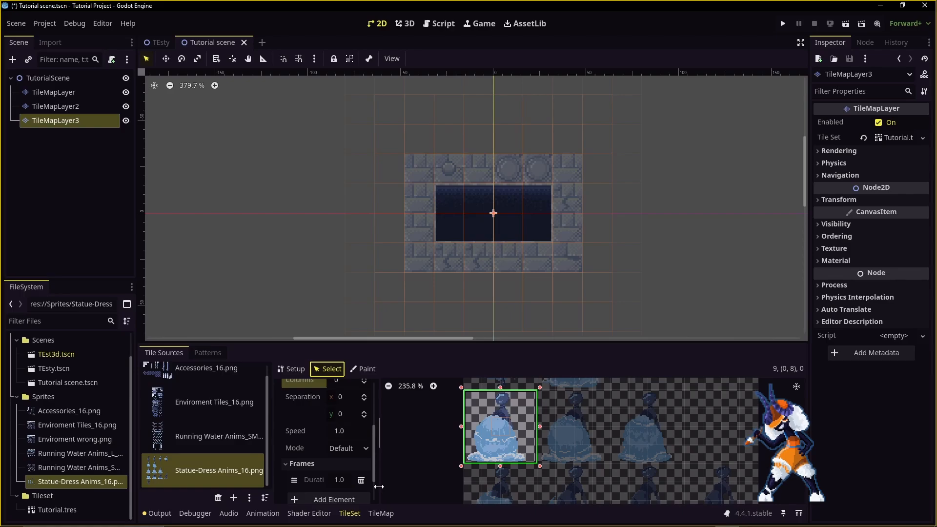
{"action": "scroll", "coordinate": [309, 463], "scroll_direction": "down", "scroll_amount": 3}
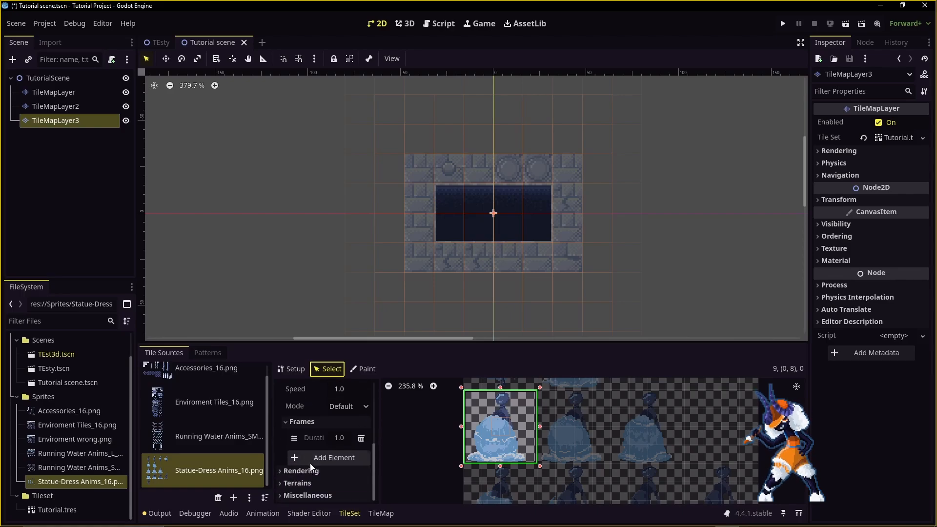
{"action": "left_click", "coordinate": [325, 460]}
{"action": "left_click", "coordinate": [326, 460]}
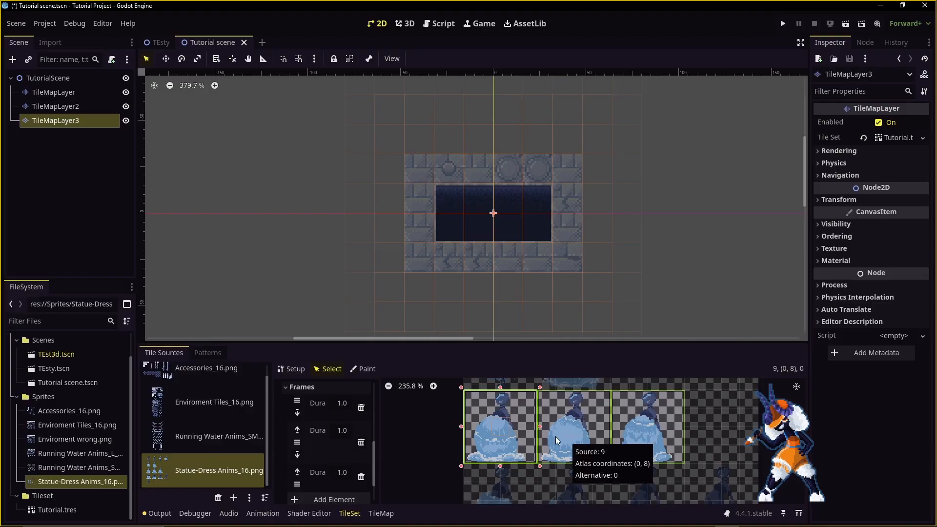
Paint the first statue tile from Statue-Dress Anims_16.png over the dark blue pit at (0, -1) on TileMapLayer3
{"action": "left_click", "coordinate": [380, 513]}
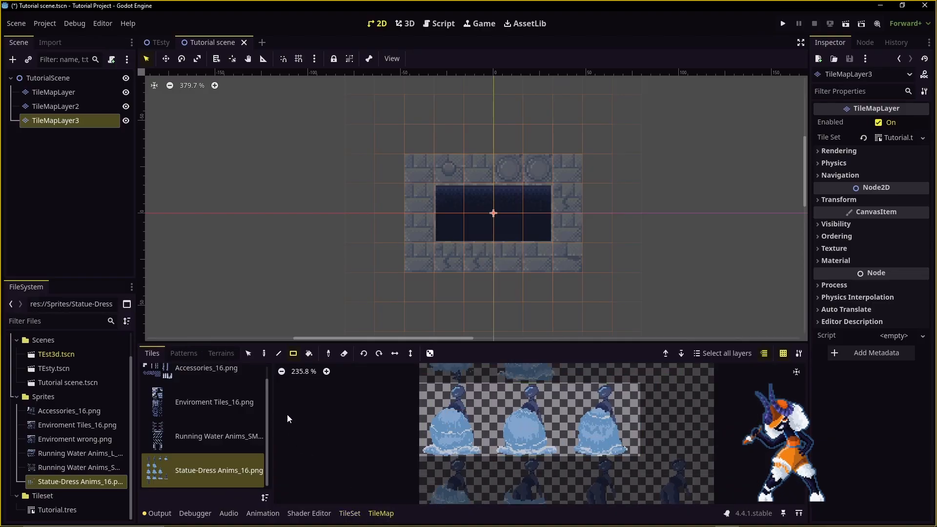
{"action": "left_click", "coordinate": [264, 353]}
{"action": "left_click", "coordinate": [450, 419]}
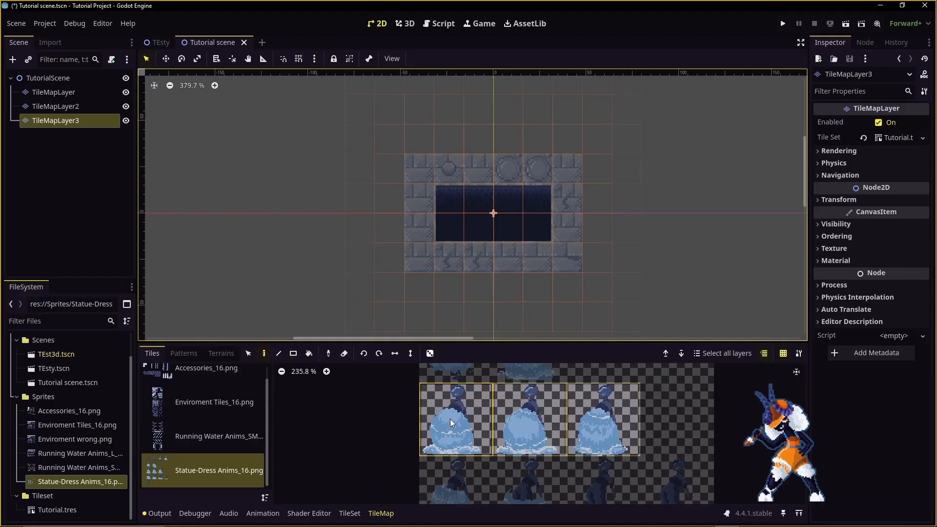
{"action": "left_click", "coordinate": [498, 198]}
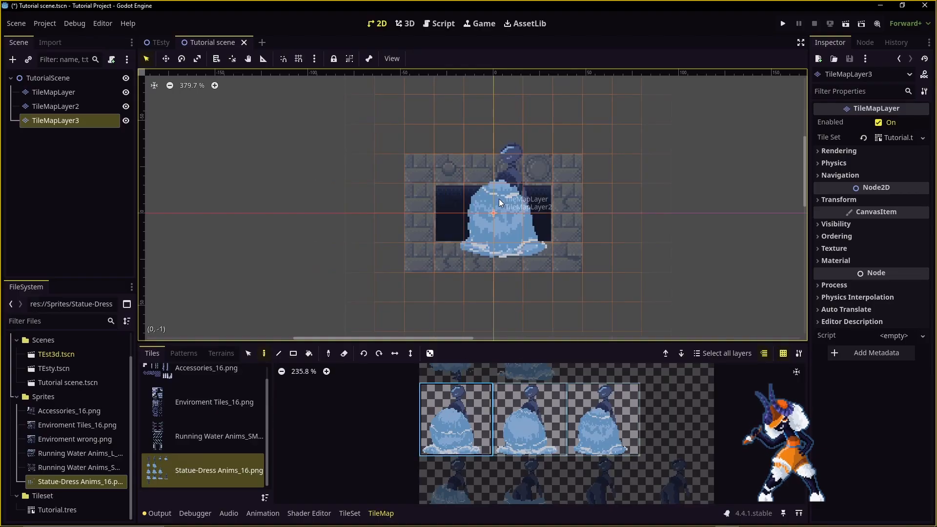
Set the statue tile's animation columns to 3 in the tile set
{"action": "left_click", "coordinate": [350, 513]}
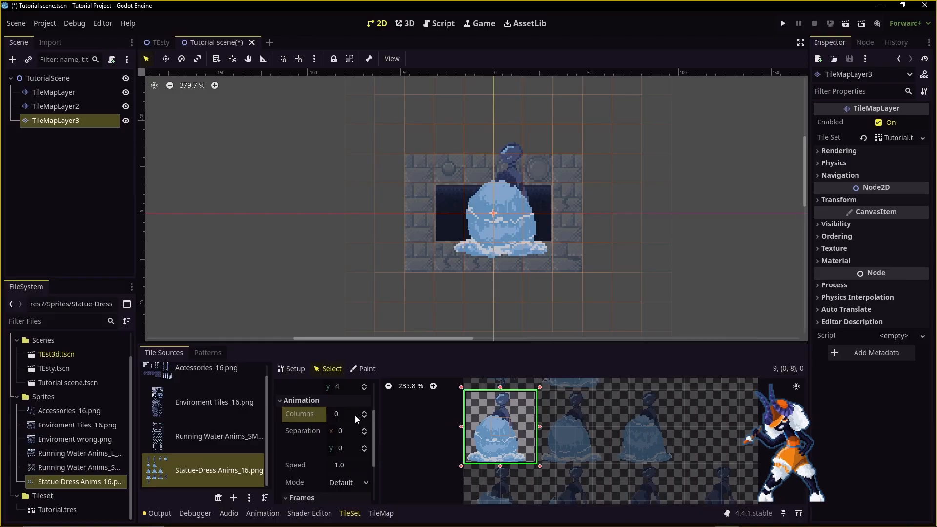
{"action": "left_click", "coordinate": [365, 412]}
{"action": "left_click", "coordinate": [365, 412]}
{"action": "left_click", "coordinate": [365, 411]}
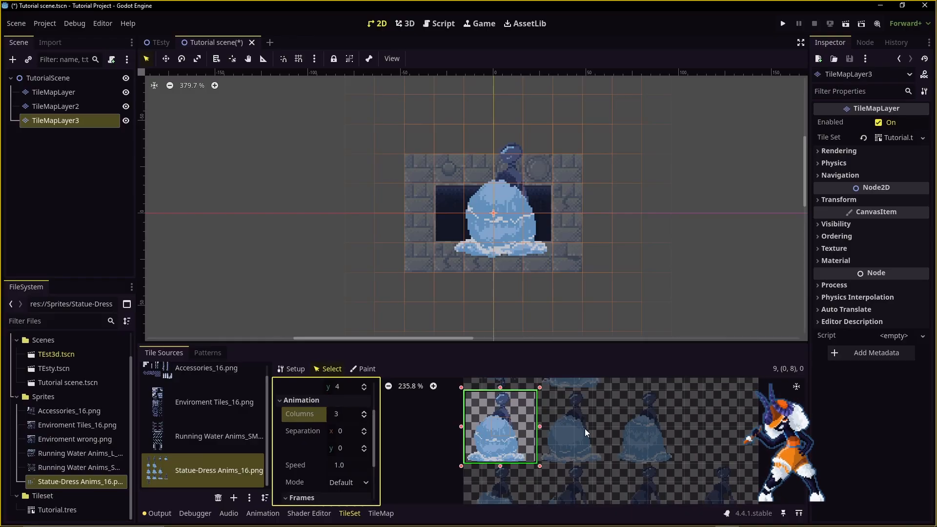
Add two animation frames to the statue tile for a three-frame animation
{"action": "scroll", "coordinate": [352, 448], "scroll_direction": "down", "scroll_amount": 2}
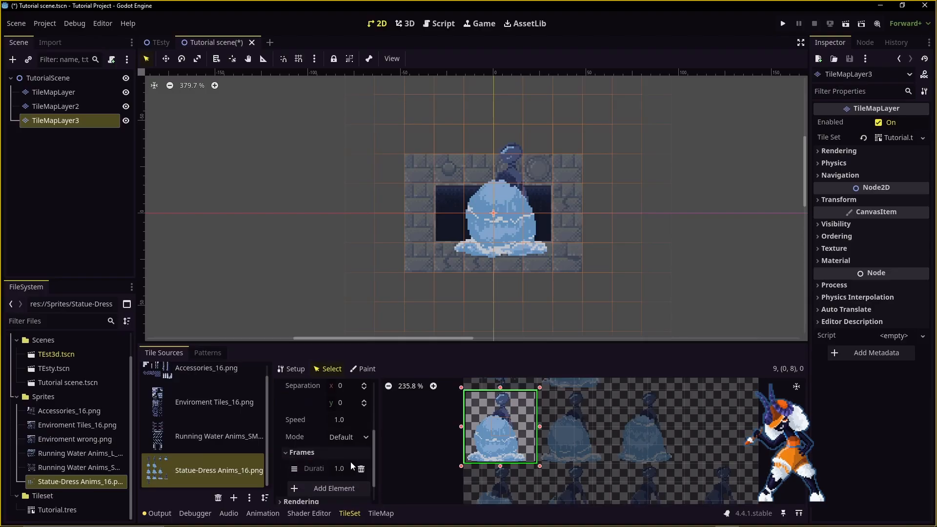
{"action": "scroll", "coordinate": [341, 471], "scroll_direction": "down", "scroll_amount": 2}
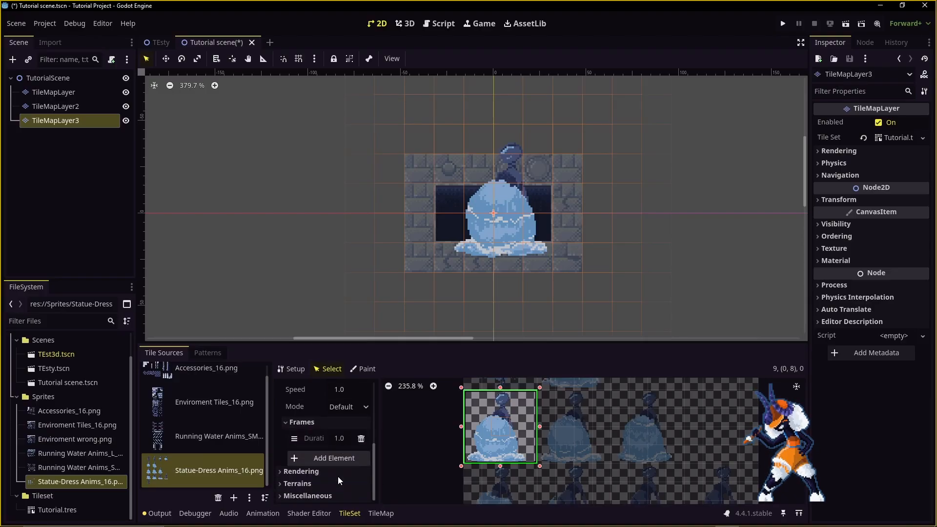
{"action": "left_click", "coordinate": [336, 456]}
{"action": "scroll", "coordinate": [336, 464], "scroll_direction": "down", "scroll_amount": 2}
{"action": "left_click", "coordinate": [335, 461]}
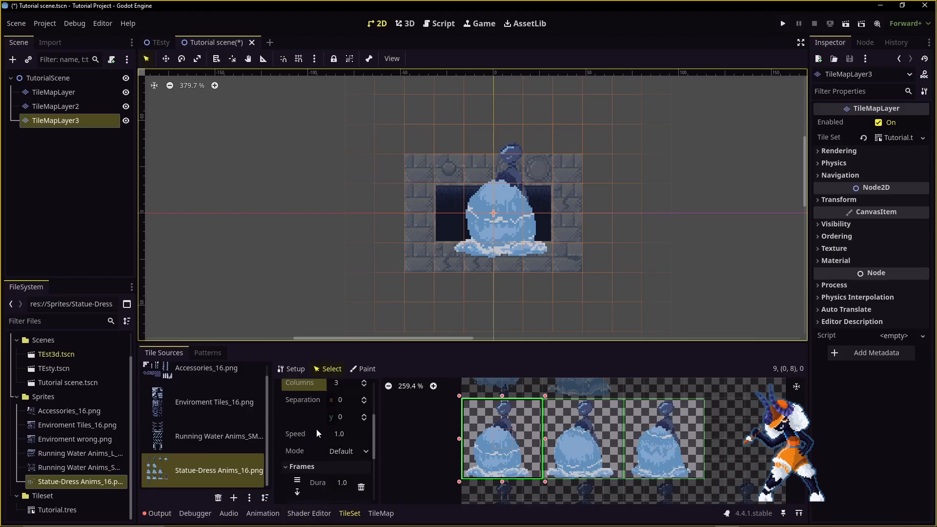
{"action": "scroll", "coordinate": [326, 432], "scroll_direction": "up", "scroll_amount": 2}
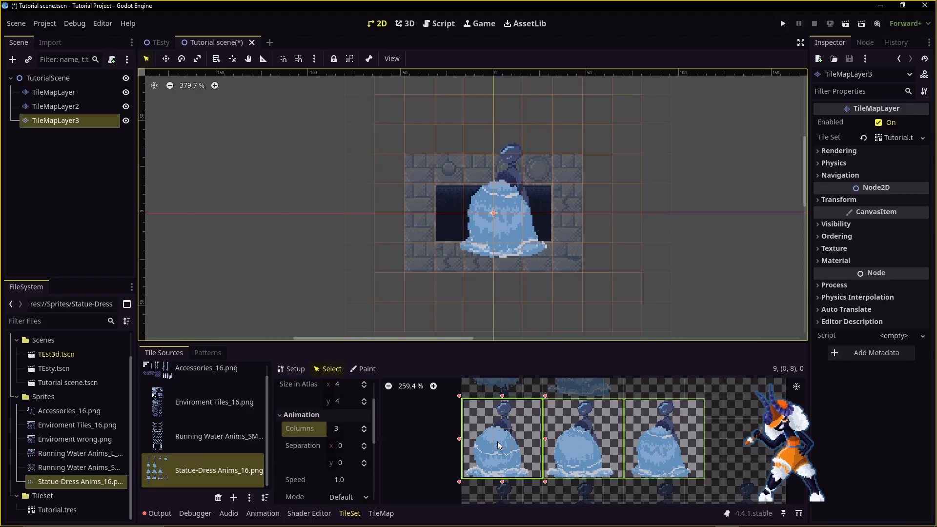
Keep the statue animation at 3 columns and set its speed to 0.5
{"action": "left_click", "coordinate": [363, 431]}
{"action": "scroll", "coordinate": [600, 420], "scroll_direction": "down", "scroll_amount": 1}
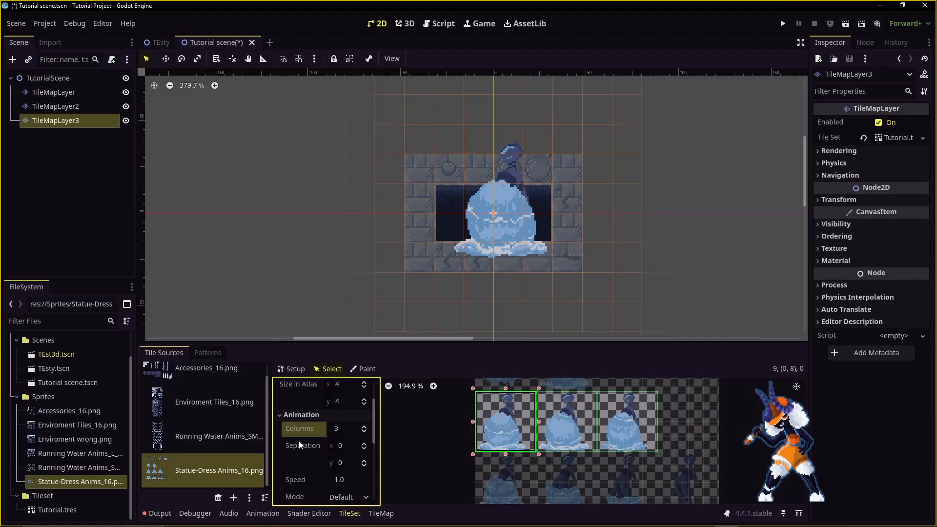
{"action": "scroll", "coordinate": [299, 429], "scroll_direction": "down", "scroll_amount": 1}
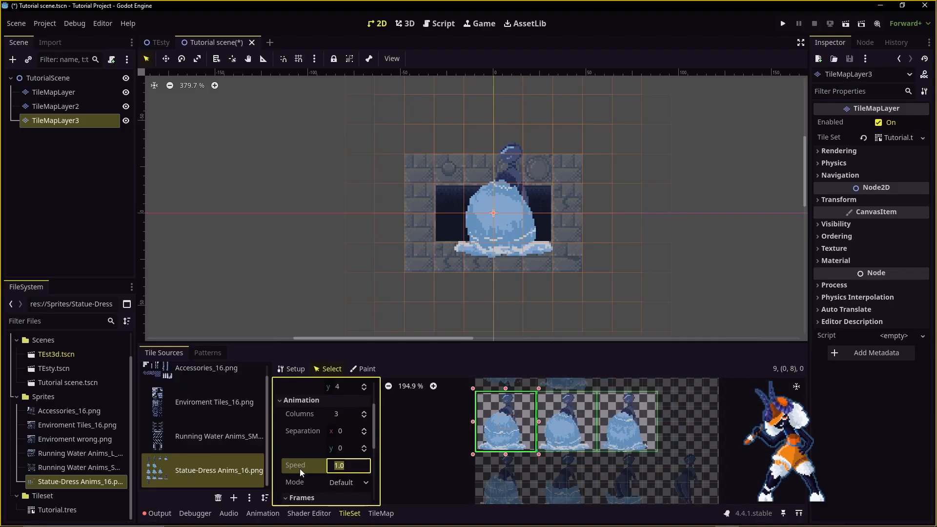
{"action": "left_click", "coordinate": [353, 464]}
{"action": "type", "text": "5.0"}
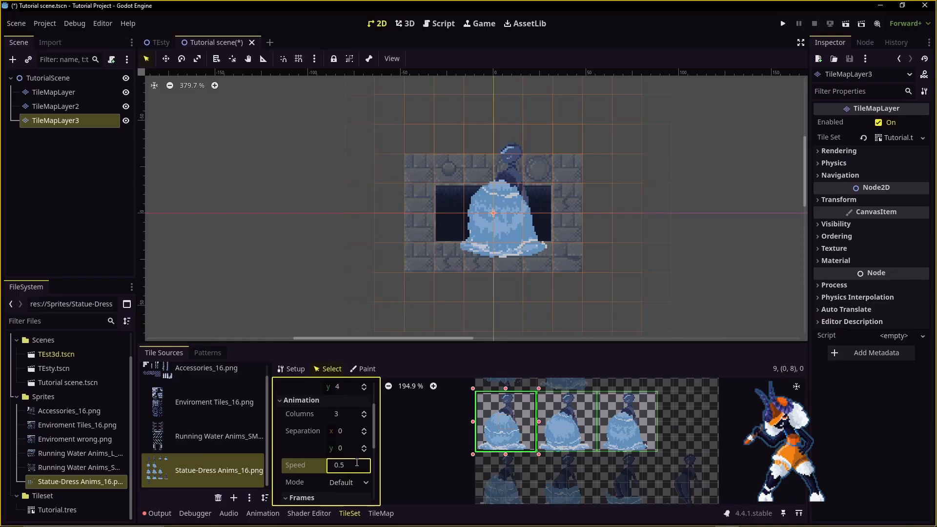
Review the statue animation's frame durations and open the second frame's duration for editing
{"action": "scroll", "coordinate": [358, 443], "scroll_direction": "down", "scroll_amount": 7}
{"action": "scroll", "coordinate": [358, 443], "scroll_direction": "up", "scroll_amount": 2}
{"action": "scroll", "coordinate": [358, 443], "scroll_direction": "down", "scroll_amount": 1}
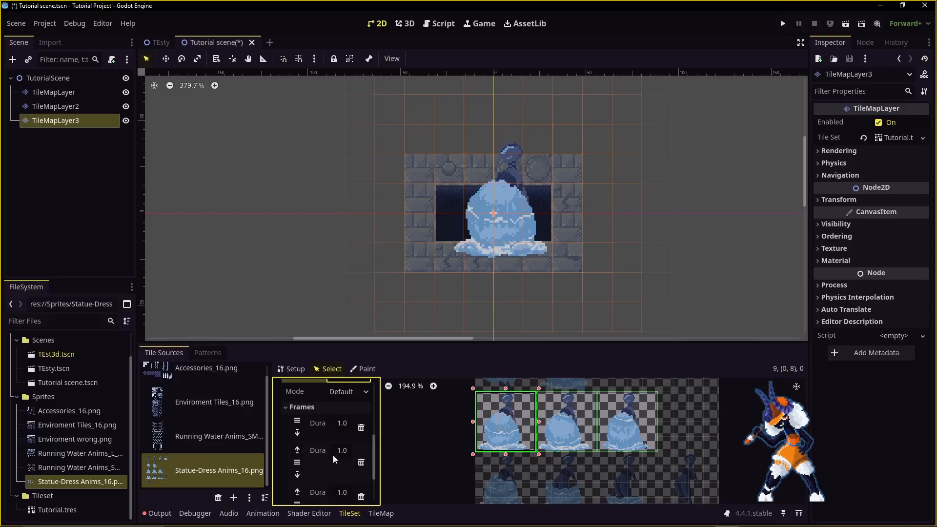
{"action": "left_click", "coordinate": [357, 451]}
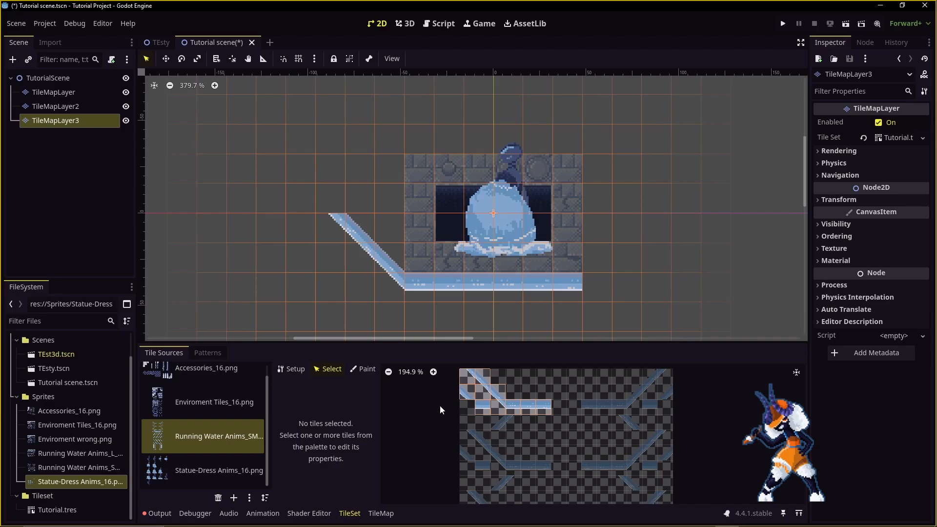
Select all the created water channel tiles in the Running Water source and set their vertical animation separation to 3
{"action": "left_click_drag", "start_coordinate": [546, 413], "coordinate": [546, 413]}
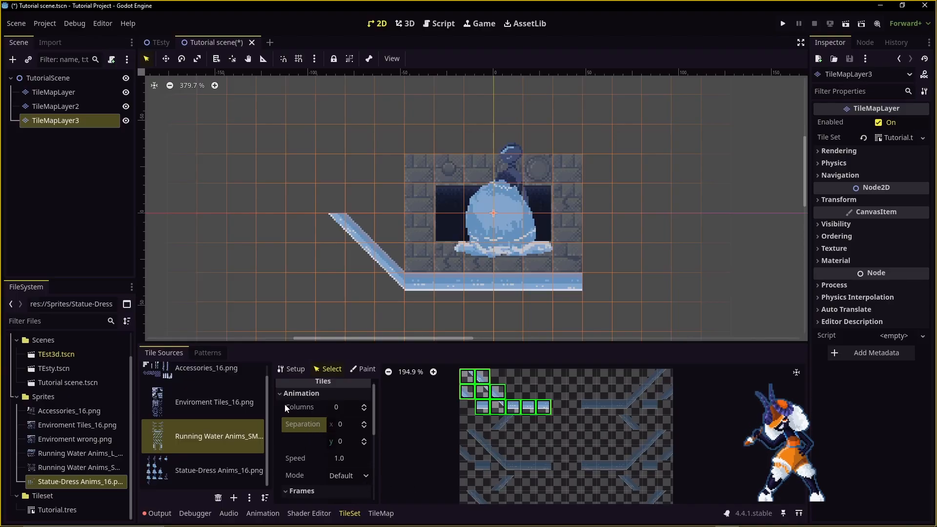
{"action": "double_click", "coordinate": [365, 439]}
{"action": "left_click", "coordinate": [365, 440]}
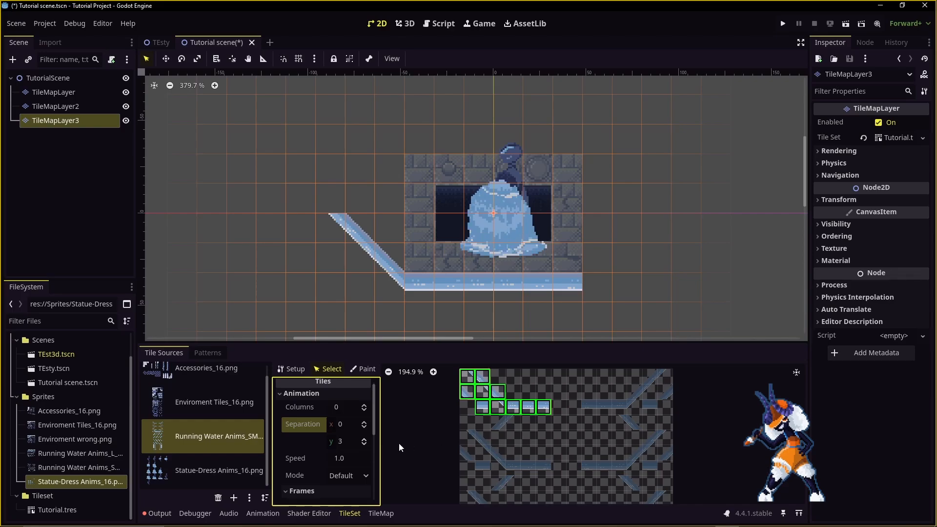
{"action": "scroll", "coordinate": [435, 434], "scroll_direction": "up", "scroll_amount": 1}
{"action": "scroll", "coordinate": [436, 434], "scroll_direction": "up", "scroll_amount": 3}
{"action": "middle_click_drag", "start_coordinate": [514, 414], "coordinate": [526, 444]}
{"action": "scroll", "coordinate": [527, 444], "scroll_direction": "up", "scroll_amount": 1}
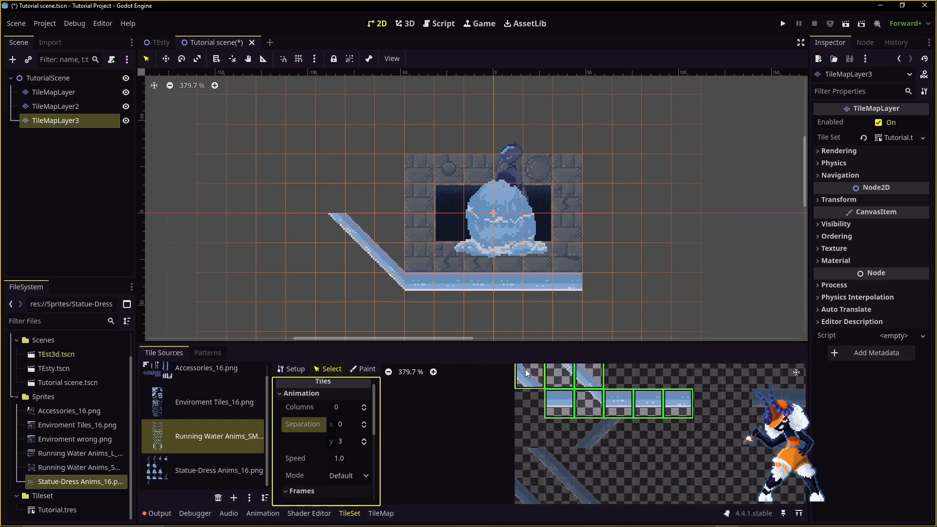
{"action": "scroll", "coordinate": [525, 368], "scroll_direction": "down", "scroll_amount": 1}
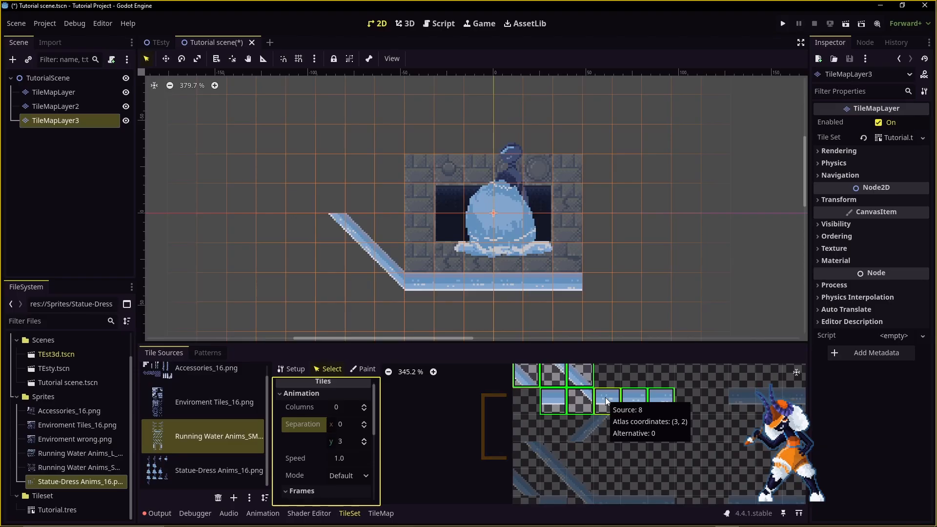
Give the selected water tiles three animation frames in total and open their animation speed for editing
{"action": "scroll", "coordinate": [605, 397], "scroll_direction": "down", "scroll_amount": 2}
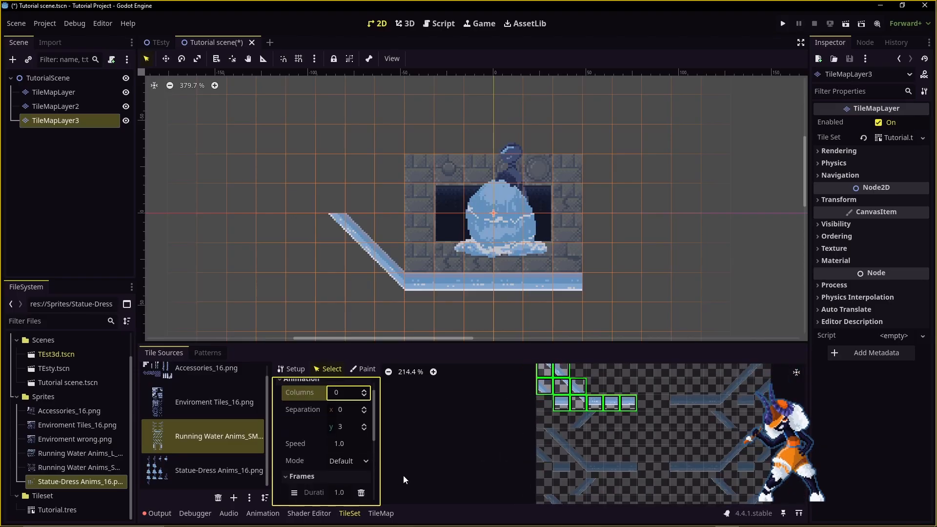
{"action": "scroll", "coordinate": [348, 476], "scroll_direction": "down", "scroll_amount": 1}
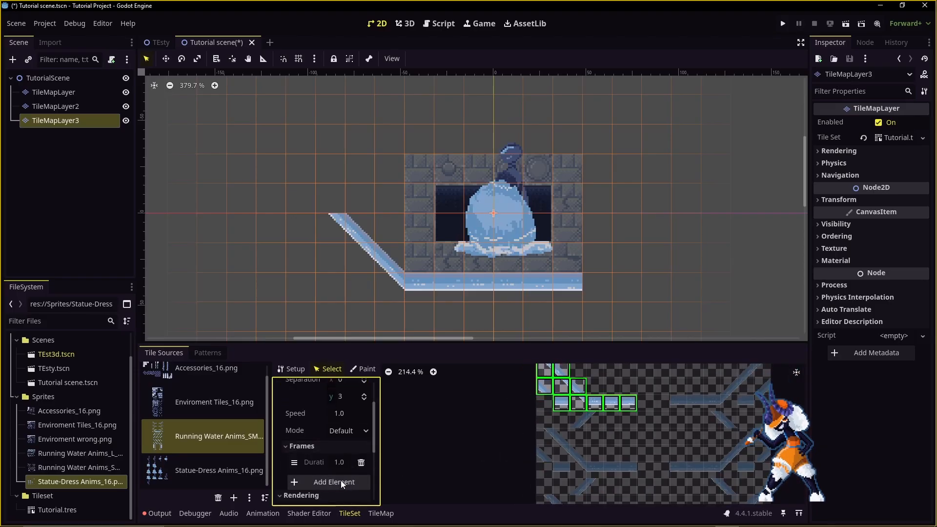
{"action": "left_click", "coordinate": [340, 481]}
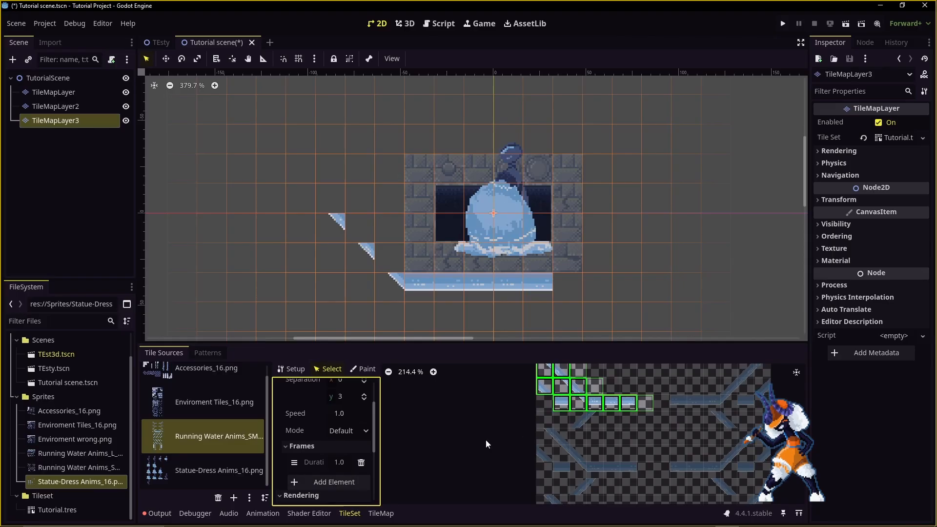
{"action": "scroll", "coordinate": [348, 464], "scroll_direction": "up", "scroll_amount": 1}
{"action": "left_click", "coordinate": [324, 493]}
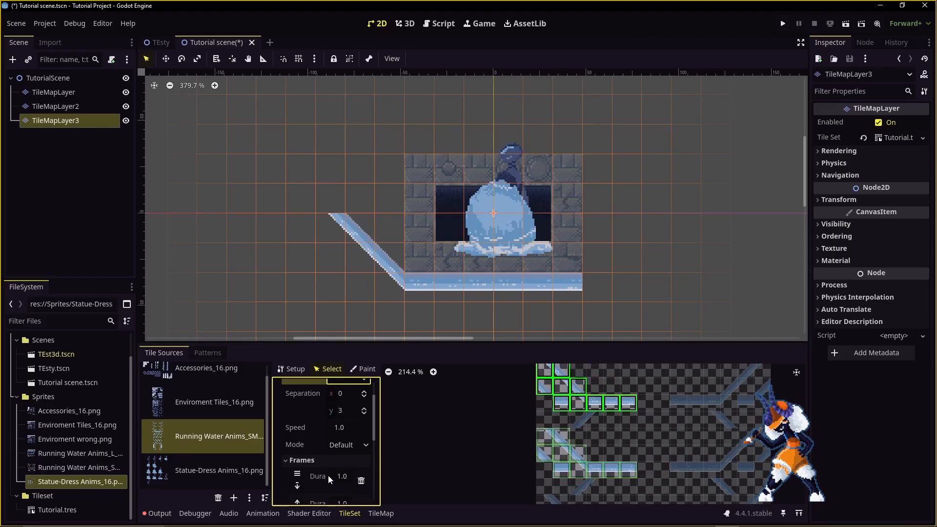
{"action": "scroll", "coordinate": [323, 464], "scroll_direction": "down", "scroll_amount": 1}
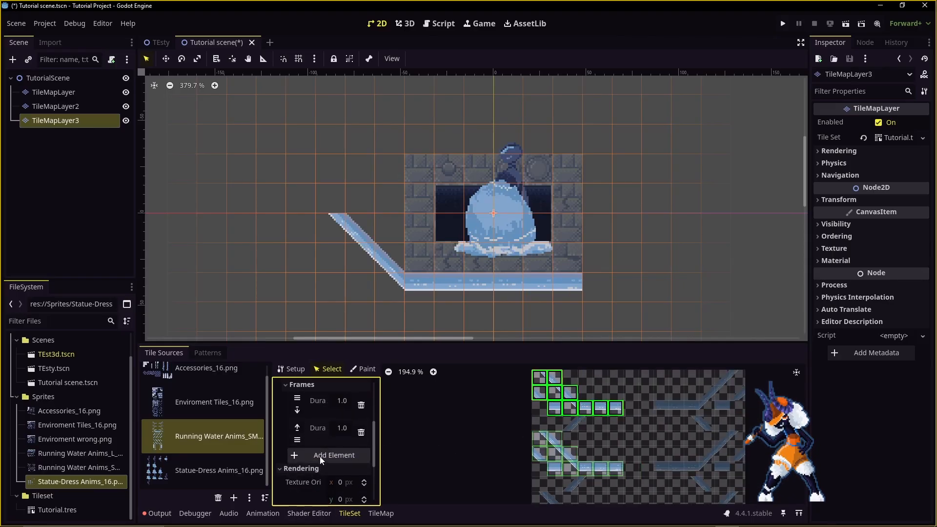
{"action": "left_click", "coordinate": [320, 456]}
{"action": "scroll", "coordinate": [632, 464], "scroll_direction": "down", "scroll_amount": 2}
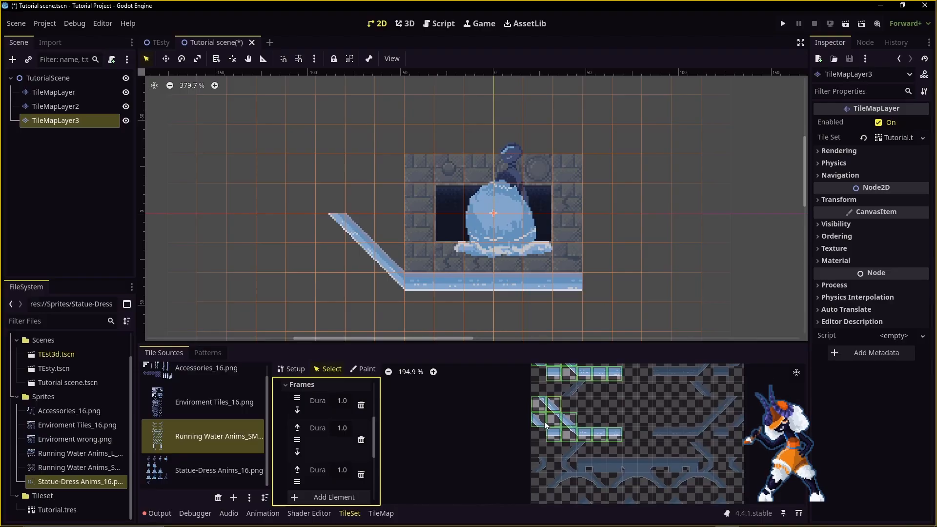
{"action": "scroll", "coordinate": [600, 390], "scroll_direction": "down", "scroll_amount": 2}
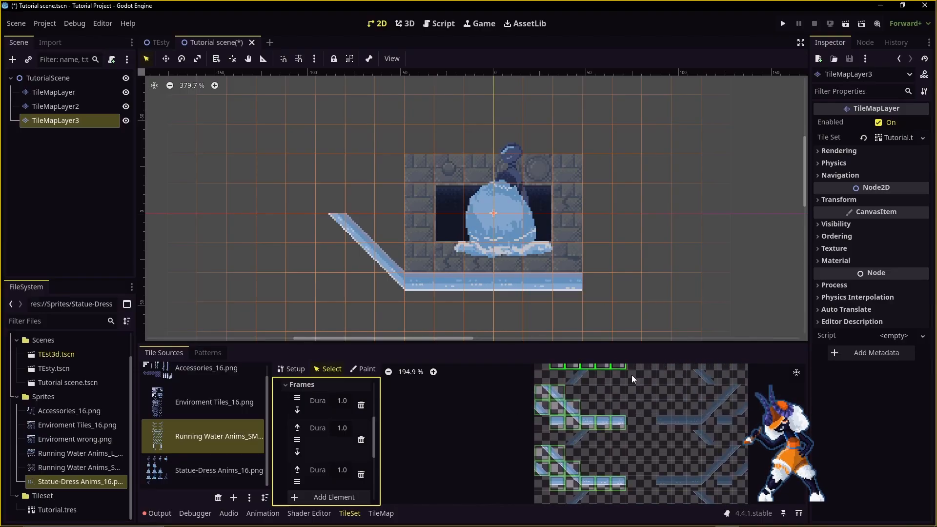
{"action": "scroll", "coordinate": [316, 458], "scroll_direction": "up", "scroll_amount": 3}
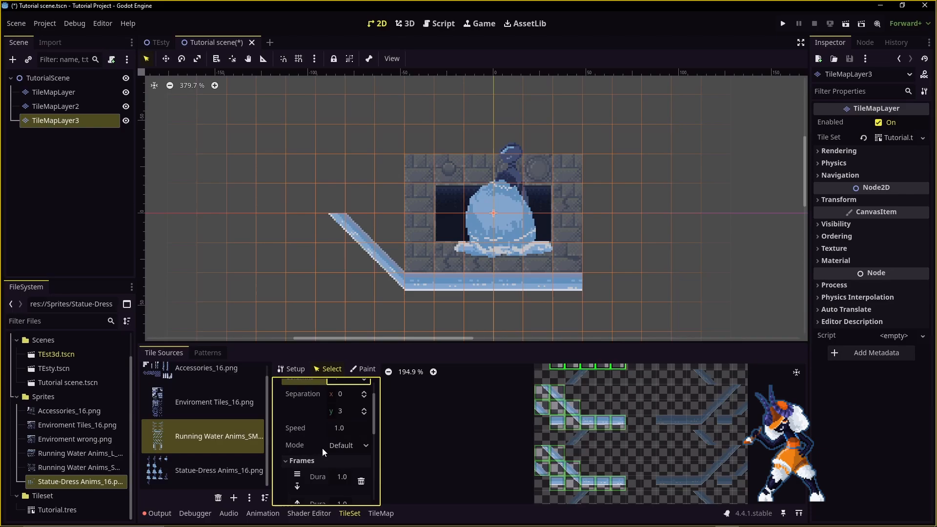
{"action": "left_click", "coordinate": [354, 427]}
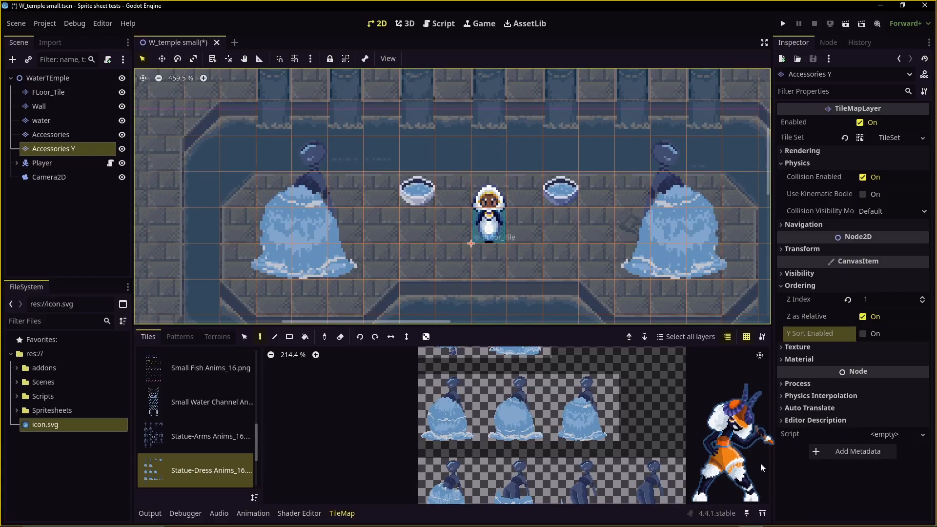
Enable Y Sort for the Accessories Y layer in the W_temple small scene
{"action": "left_click", "coordinate": [864, 335]}
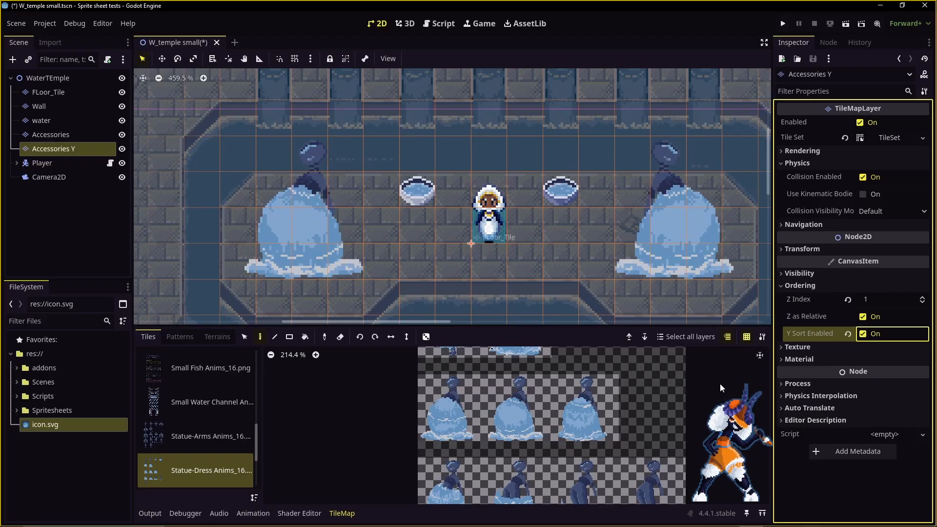
Enable Y Sort for the Player node and check the Y Sort setting of the WaterTEmple root node
{"action": "left_click", "coordinate": [42, 163]}
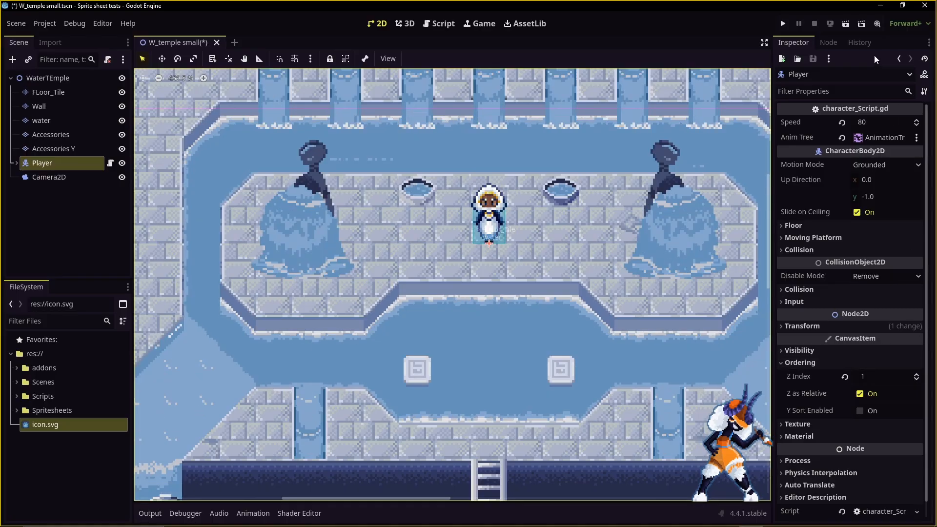
{"action": "left_click", "coordinate": [860, 411]}
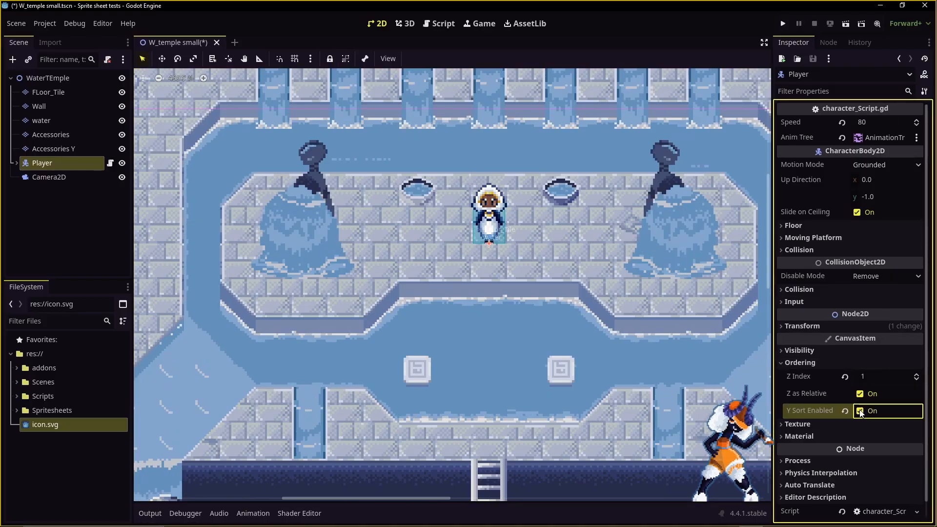
{"action": "left_click", "coordinate": [64, 78]}
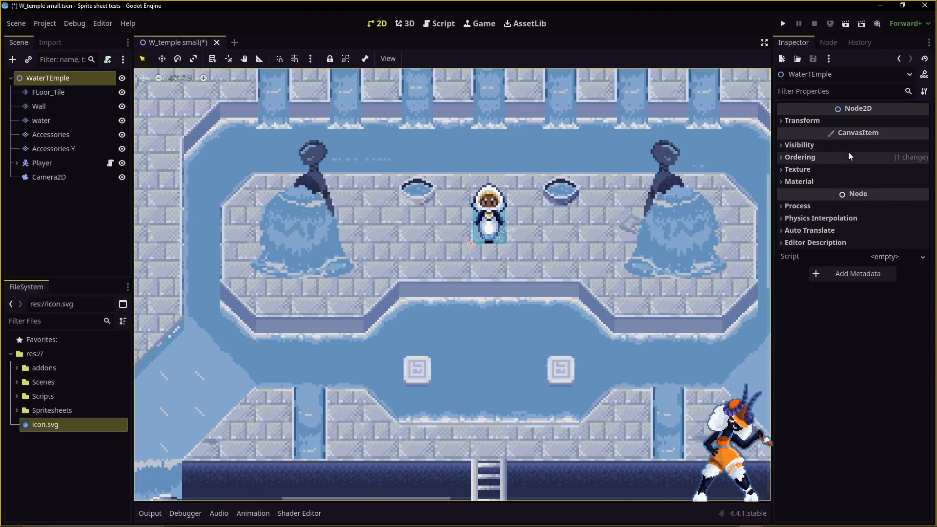
{"action": "left_click", "coordinate": [795, 156]}
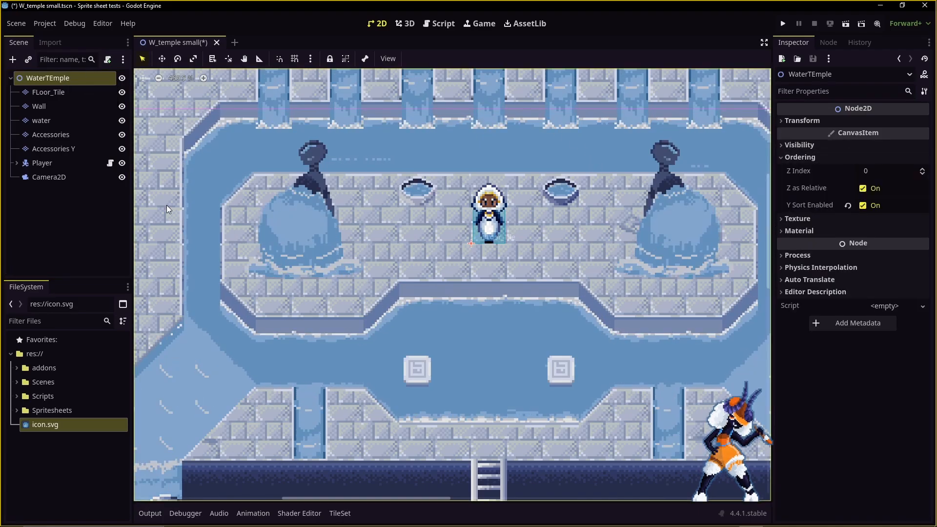
Add a physics layer to the TileSet of the Accessories Y layer
{"action": "left_click", "coordinate": [87, 150]}
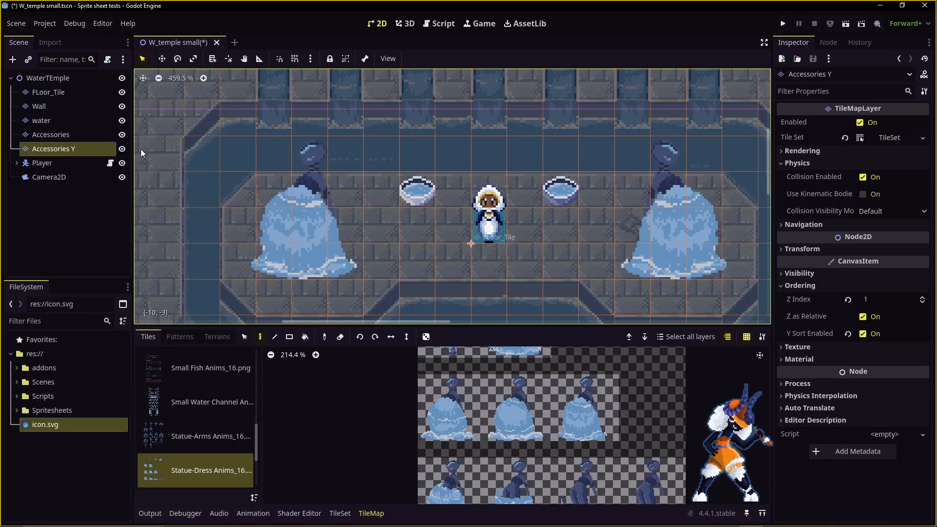
{"action": "left_click", "coordinate": [889, 138]}
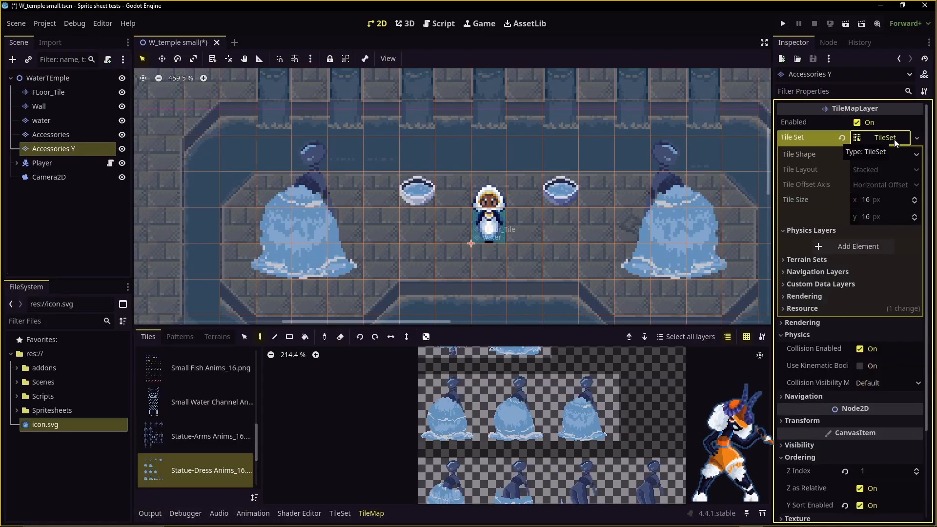
{"action": "left_click", "coordinate": [857, 247]}
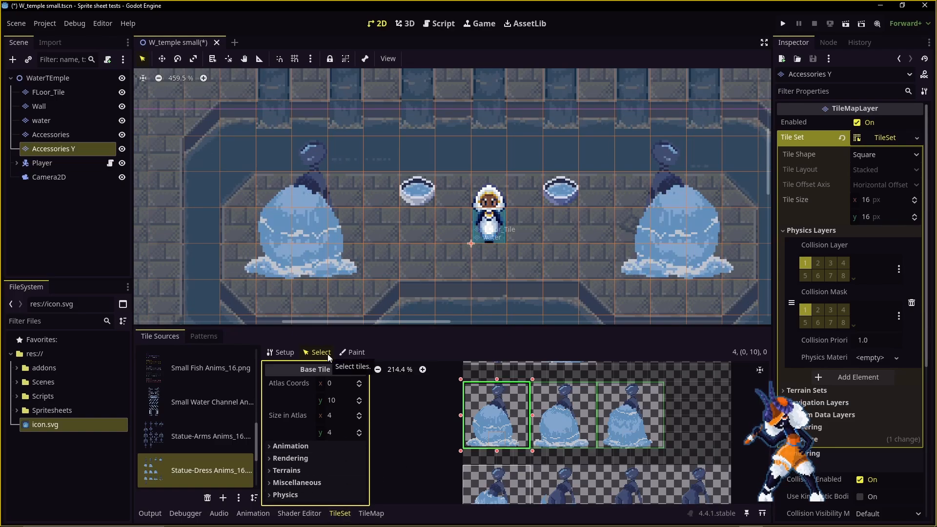
Show the statue tile's rendering settings, choose Y Sort Origin as the paint property, and review the origins across the Statue-Dress tiles
{"action": "left_click", "coordinate": [314, 458]}
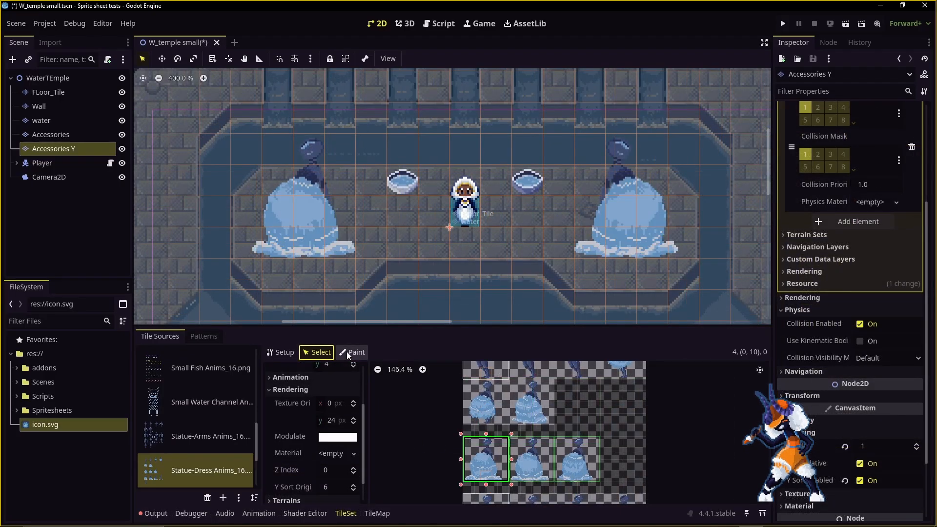
{"action": "left_click", "coordinate": [352, 351]}
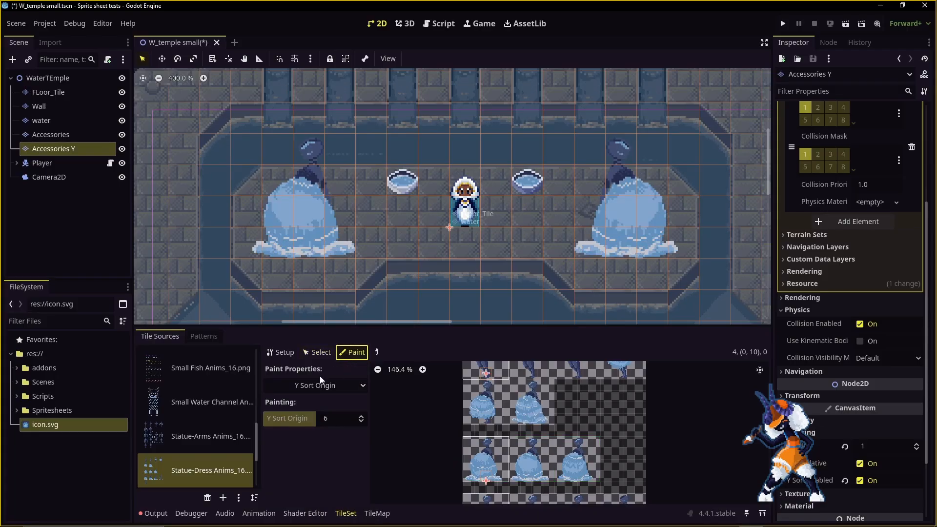
{"action": "left_click", "coordinate": [314, 388]}
{"action": "left_click", "coordinate": [305, 427]}
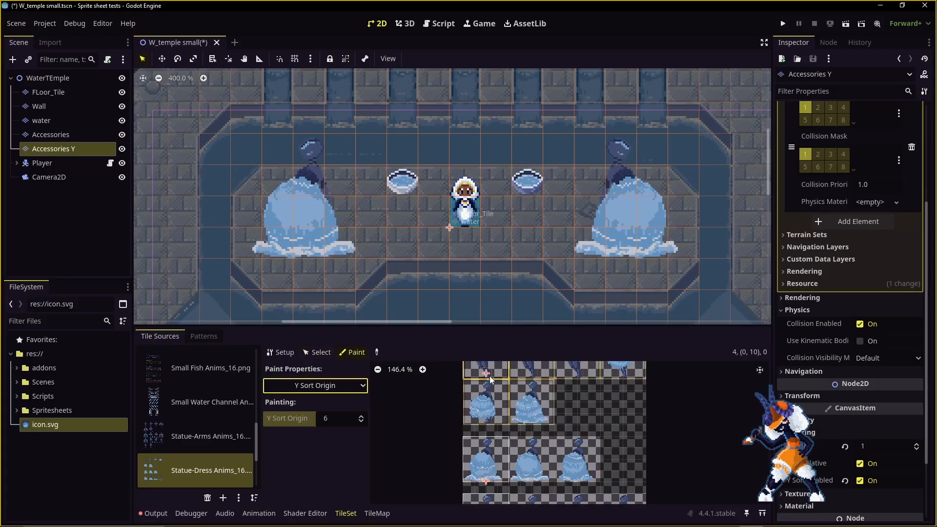
{"action": "scroll", "coordinate": [502, 442], "scroll_direction": "up", "scroll_amount": 3}
{"action": "scroll", "coordinate": [488, 449], "scroll_direction": "down", "scroll_amount": 4}
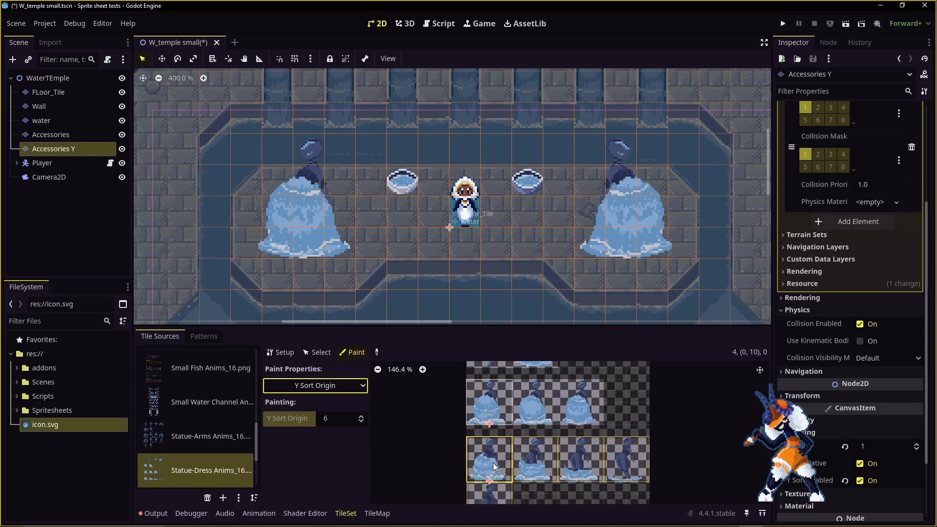
{"action": "middle_click_drag", "start_coordinate": [511, 443], "coordinate": [515, 376]}
{"action": "middle_click_drag", "start_coordinate": [514, 410], "coordinate": [517, 501]}
Run the project and walk the player around and behind the west statue to test the Y sorting, finishing by closing the game
{"action": "left_click", "coordinate": [782, 24]}
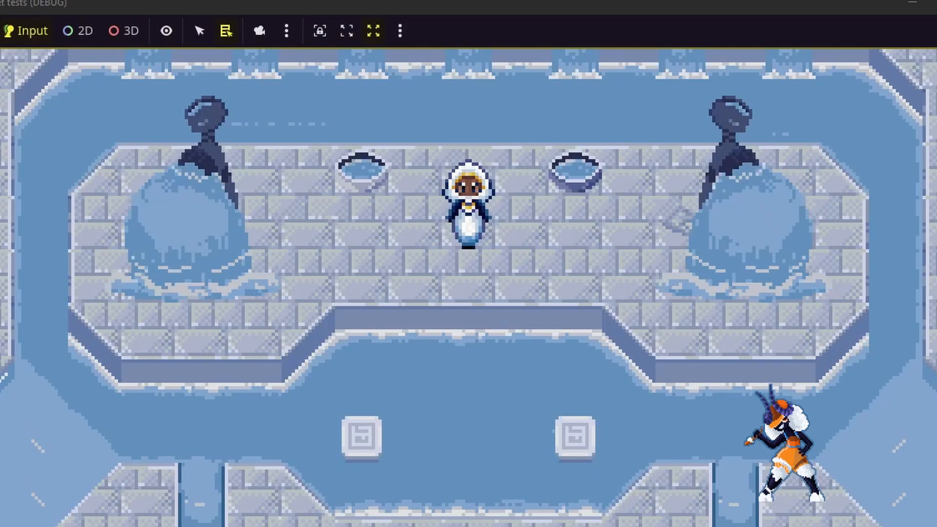
{"action": "key", "text": "Left"}
{"action": "key", "text": "Down"}
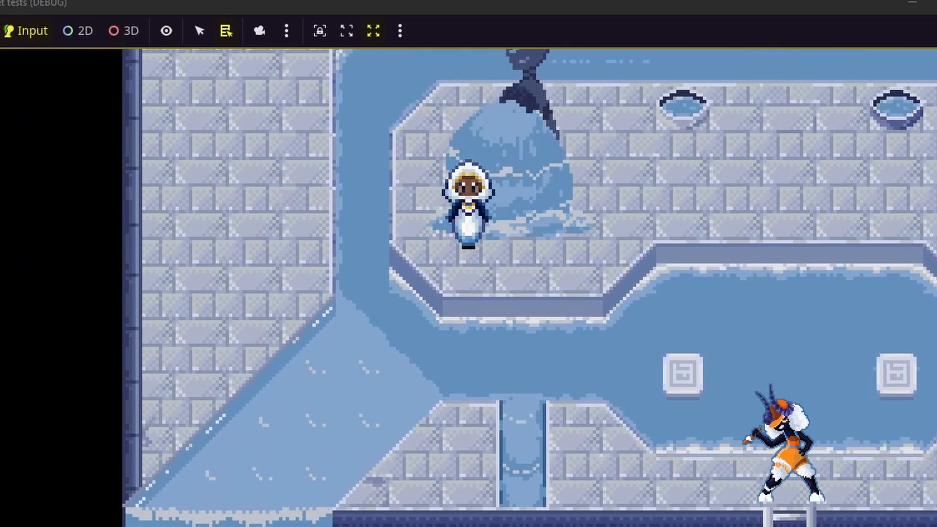
{"action": "key", "text": "Up"}
{"action": "key", "text": "Down"}
{"action": "key", "text": "Right"}
{"action": "key", "text": "Up"}
{"action": "key", "text": "Left"}
{"action": "key", "text": "Down"}
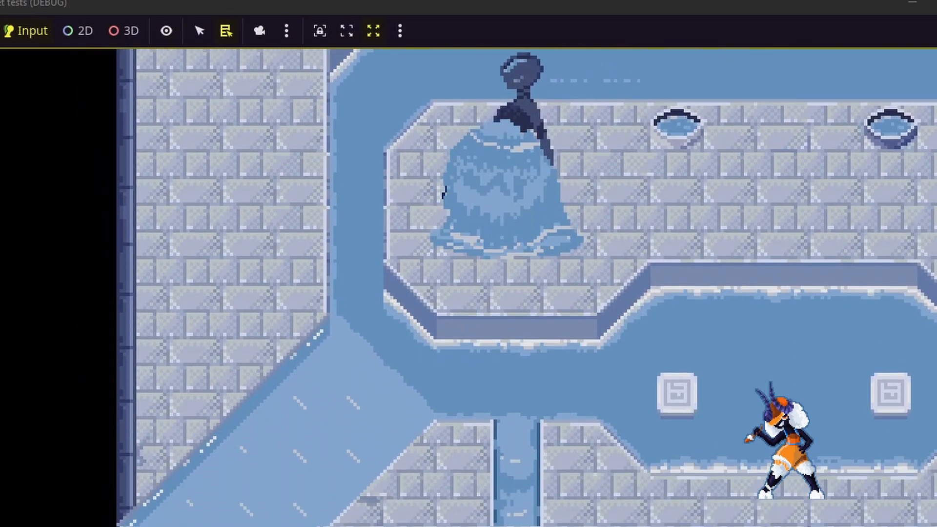
{"action": "key", "text": "Up"}
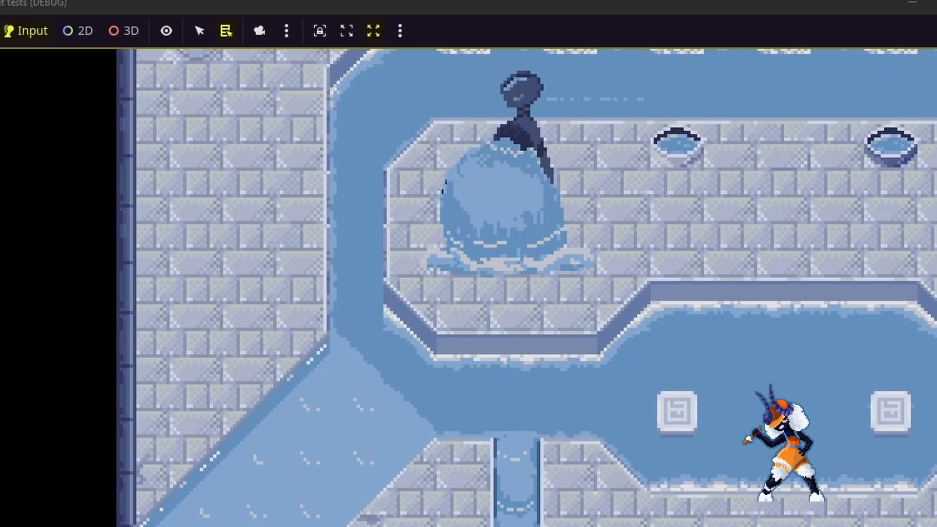
{"action": "key", "text": "Right"}
{"action": "key", "text": "Left"}
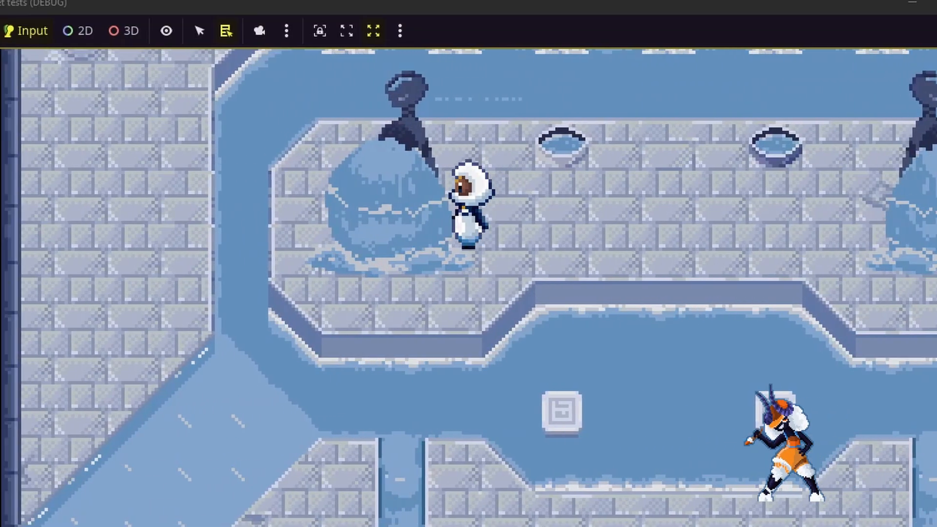
{"action": "key", "text": "Up"}
{"action": "key", "text": "Right"}
{"action": "key", "text": "Up"}
{"action": "key", "text": "Left"}
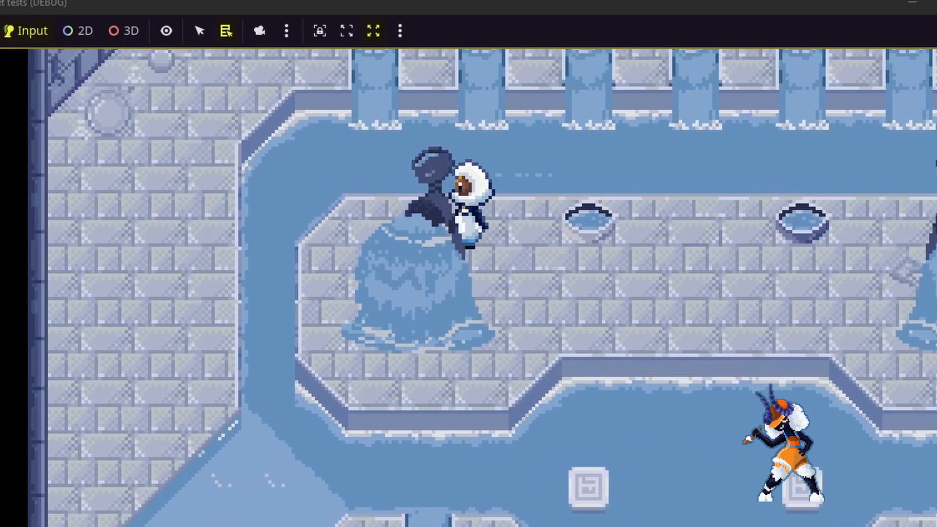
{"action": "key", "text": "Down"}
{"action": "key", "text": "Right"}
{"action": "left_click", "coordinate": [770, 63]}
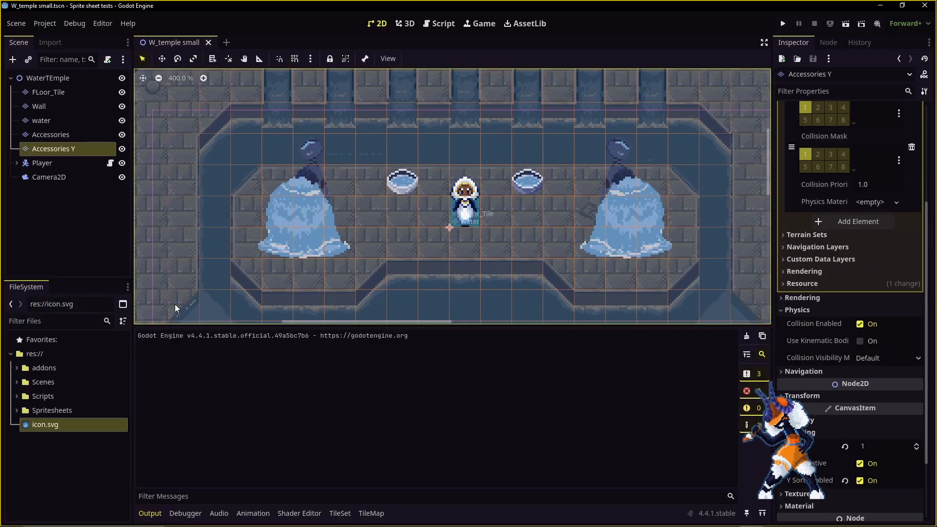
Choose Physics Layer 0 as the paint property for the Statue-Dress tiles and reset the collision polygon to the default tile shape
{"action": "left_click", "coordinate": [338, 512]}
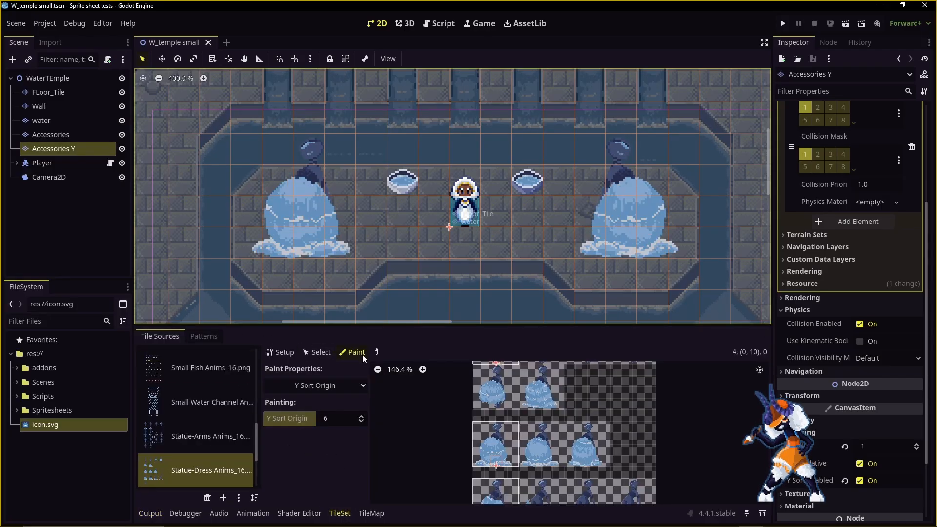
{"action": "left_click", "coordinate": [347, 388]}
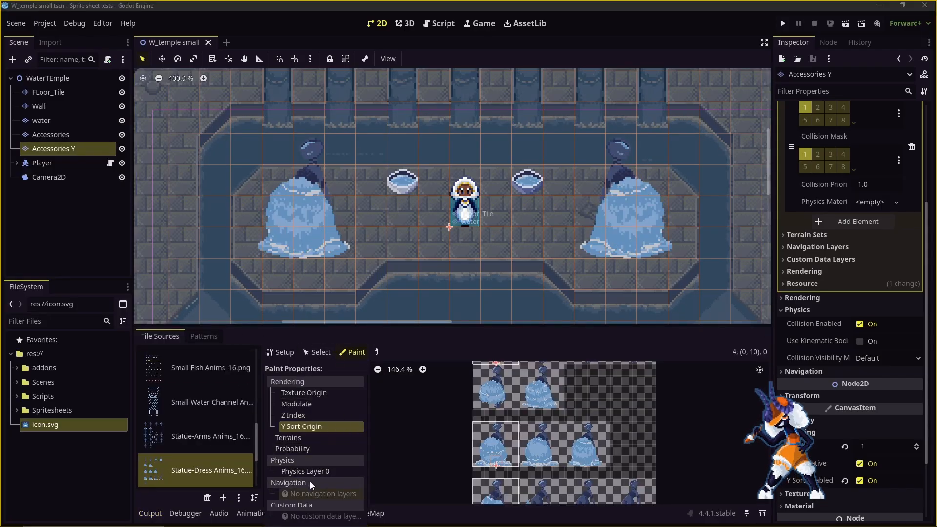
{"action": "left_click", "coordinate": [312, 476]}
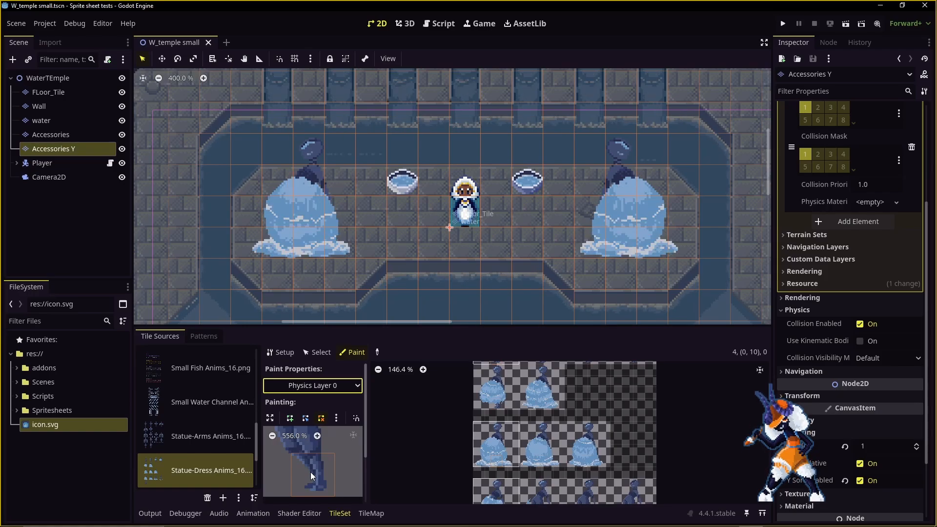
{"action": "left_click", "coordinate": [336, 418]}
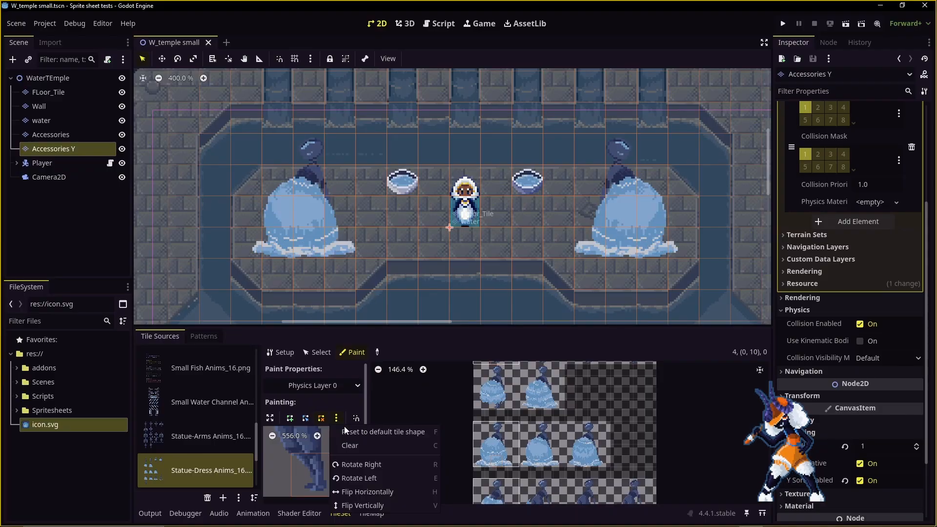
{"action": "left_click", "coordinate": [355, 431]}
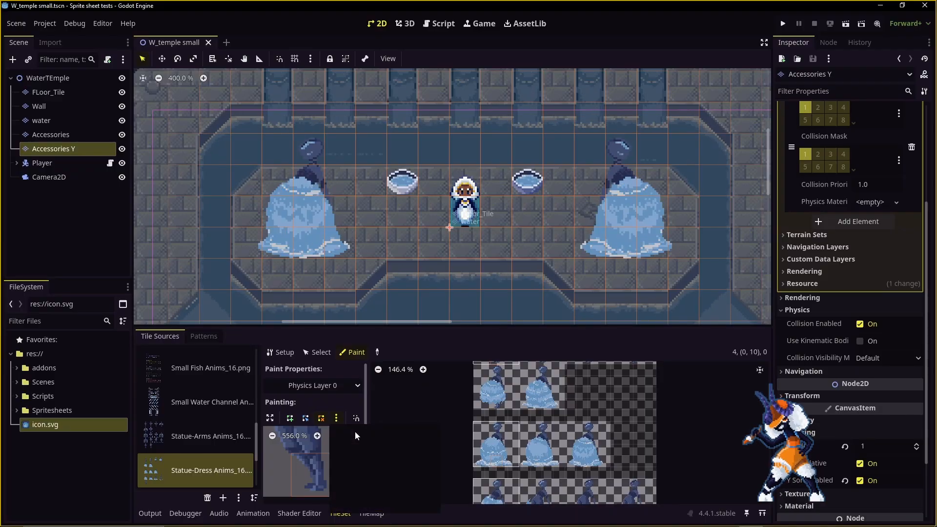
Shape the collision polygon as a four-point area over the statue's lower body and enable Grid Snap for its points
{"action": "left_click", "coordinate": [272, 435]}
{"action": "left_click", "coordinate": [272, 435]}
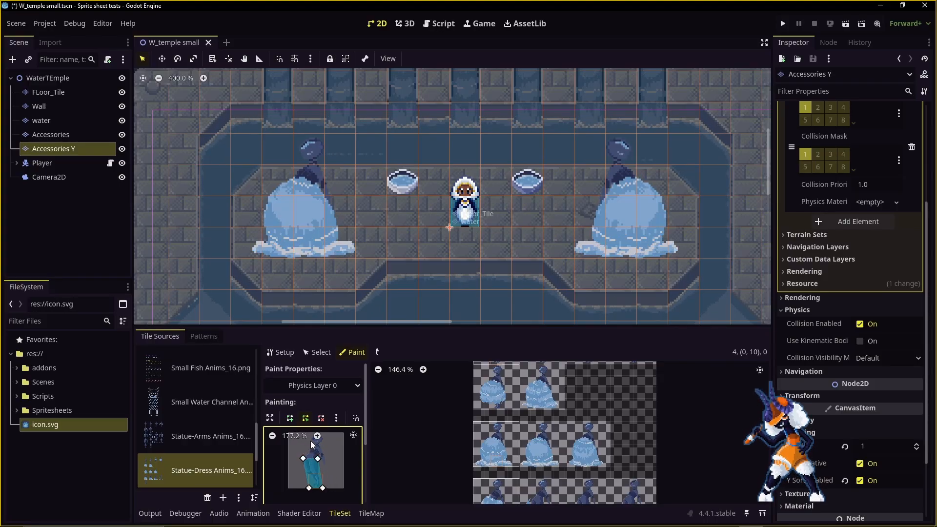
{"action": "scroll", "coordinate": [320, 448], "scroll_direction": "up", "scroll_amount": 6}
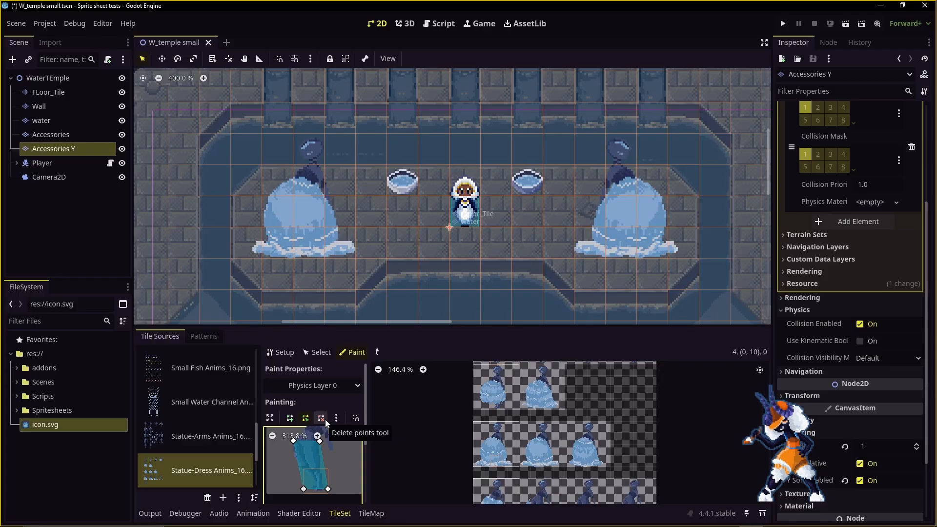
{"action": "left_click", "coordinate": [353, 421]}
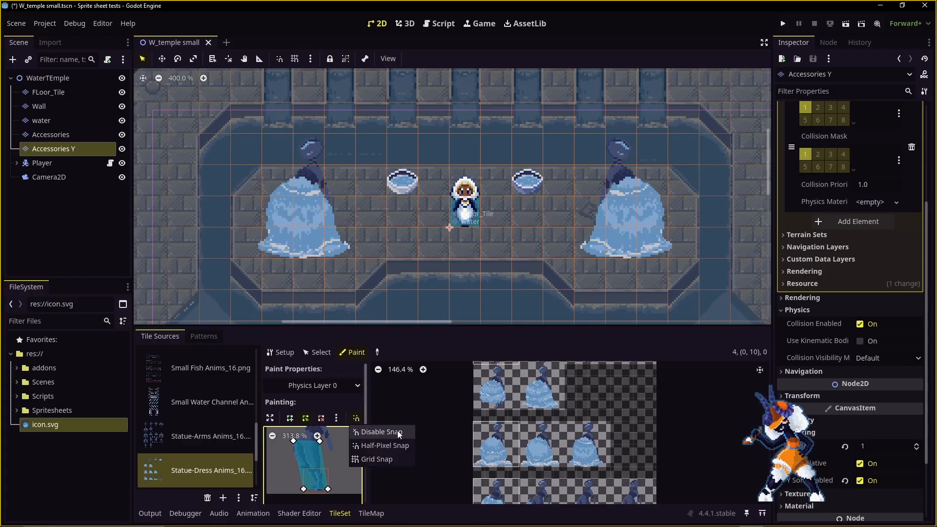
{"action": "left_click", "coordinate": [397, 460]}
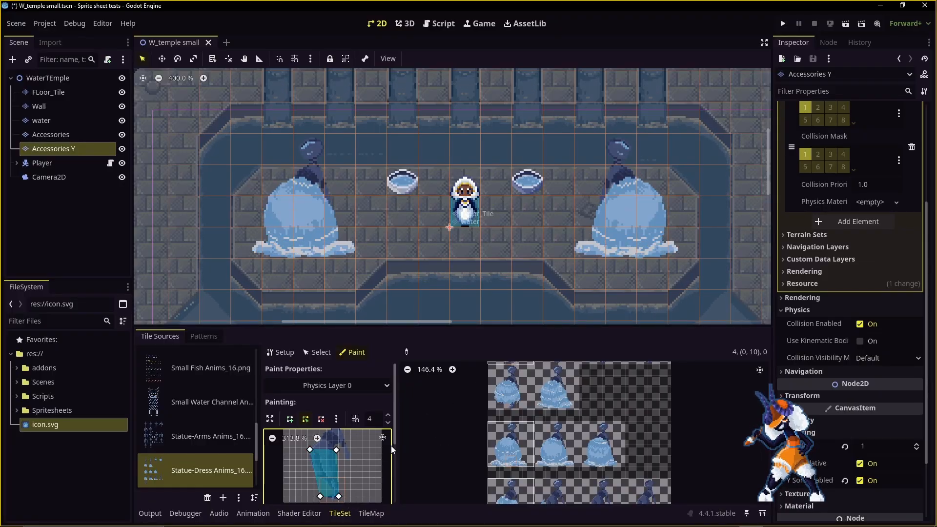
Paint the collision polygon onto the first animated dress statue tile and the first dark statue tile above it, and save the scene
{"action": "left_click", "coordinate": [518, 458]}
{"action": "scroll", "coordinate": [517, 459], "scroll_direction": "up", "scroll_amount": 2}
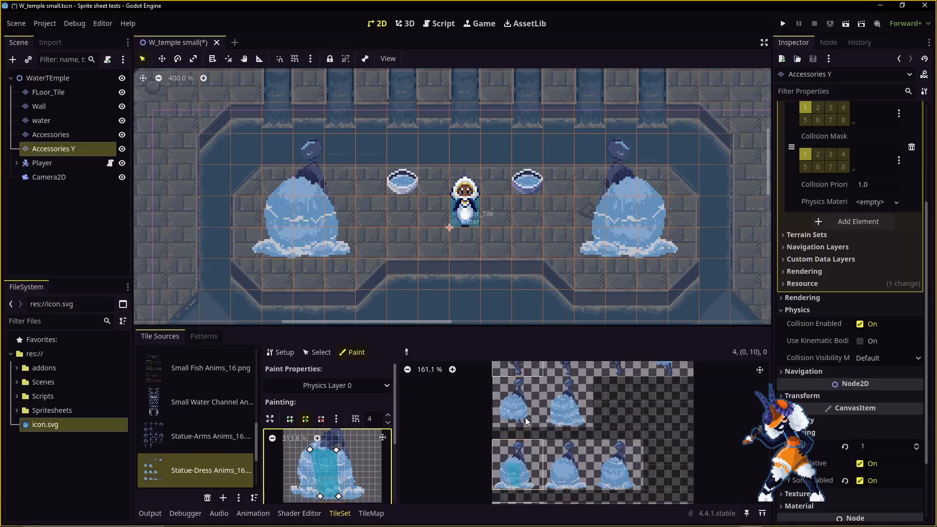
{"action": "left_click", "coordinate": [527, 370]}
{"action": "scroll", "coordinate": [534, 410], "scroll_direction": "up", "scroll_amount": 1}
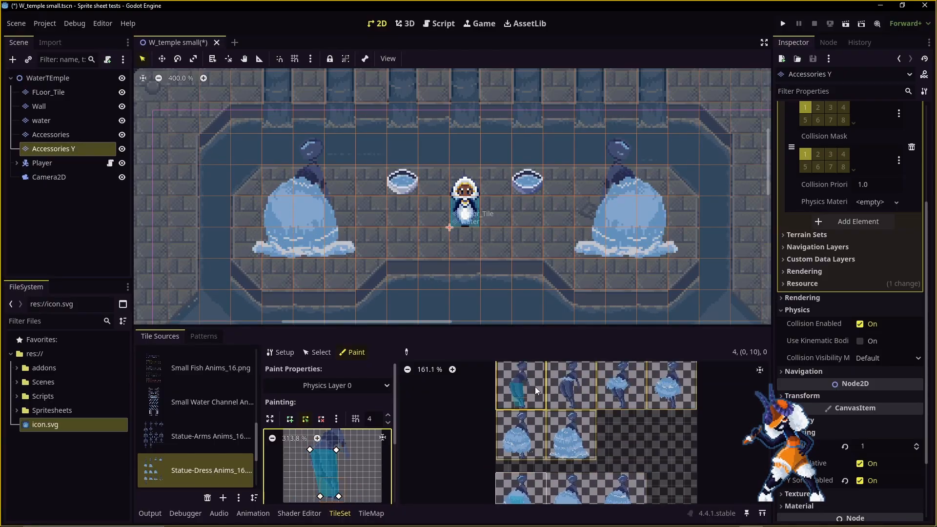
{"action": "key", "text": "ctrl+s"}
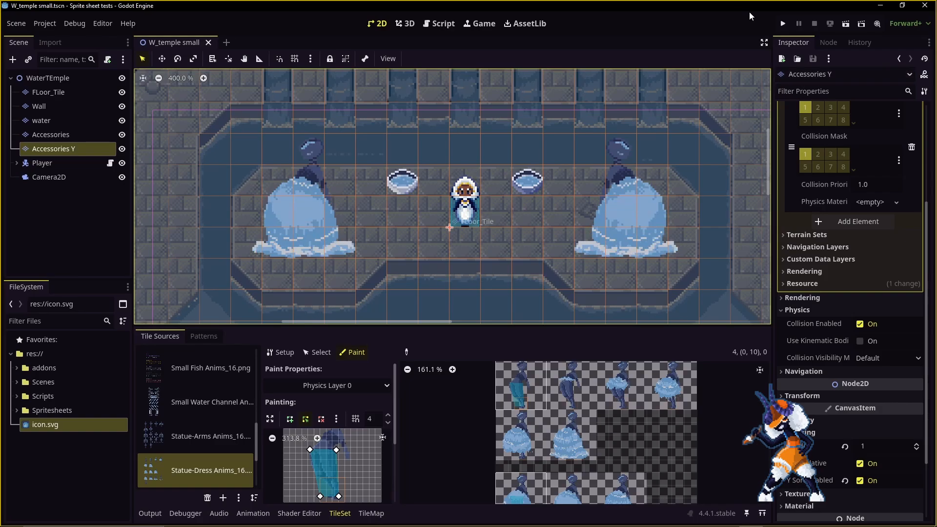
Run the project and walk the player against and around the west statue to test its collision
{"action": "left_click", "coordinate": [783, 23]}
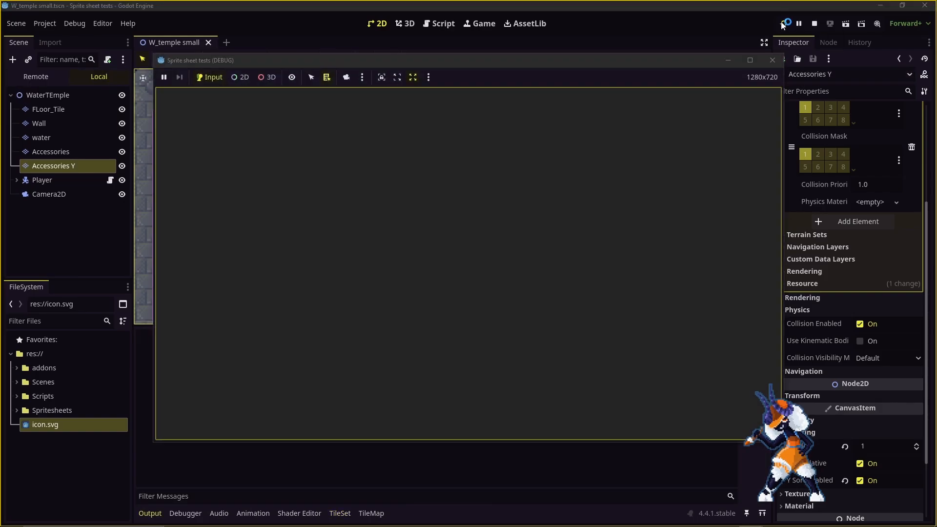
{"action": "key", "text": "Left"}
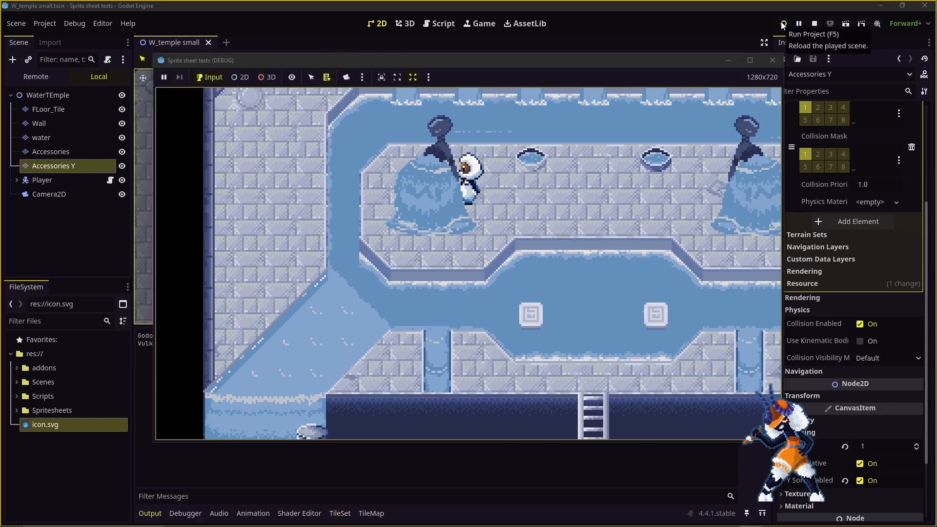
{"action": "key", "text": "Up"}
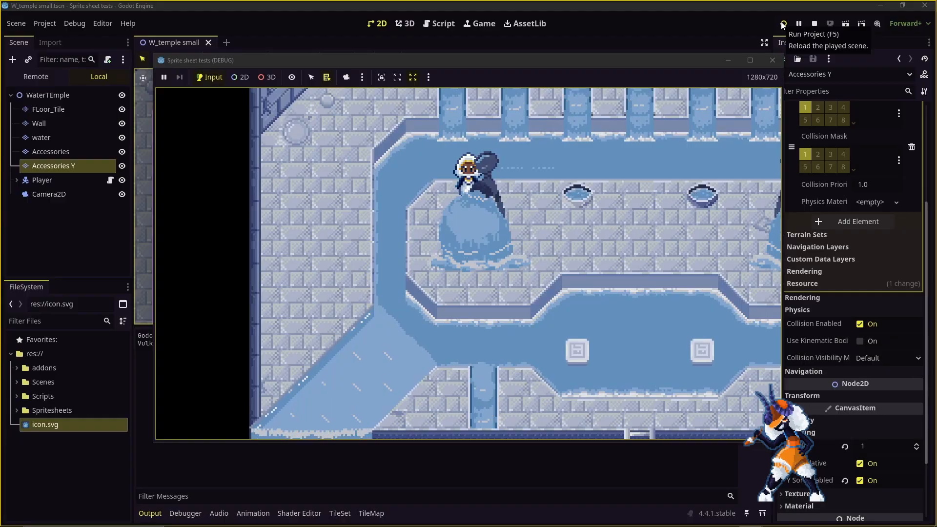
{"action": "key", "text": "Right"}
{"action": "key", "text": "Left"}
{"action": "key", "text": "Down"}
{"action": "key", "text": "Up"}
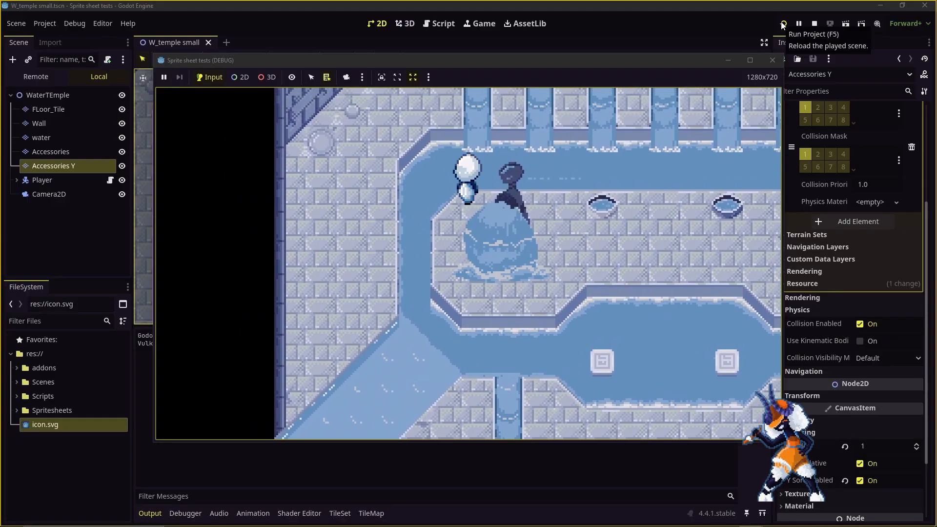
{"action": "key", "text": "Right"}
{"action": "key", "text": "Down"}
{"action": "key", "text": "Right"}
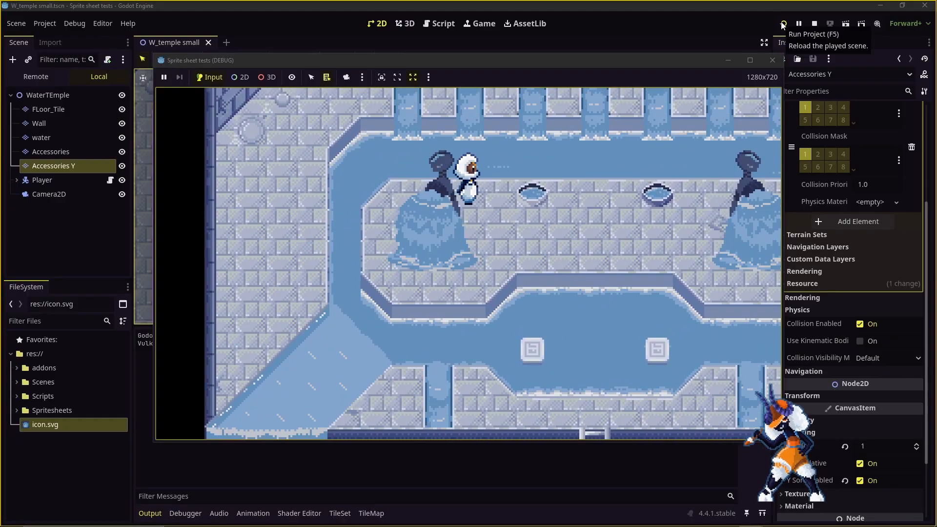
Walk the player east to the west water bowl and move up and down against it to test its layering
{"action": "key", "text": "Right"}
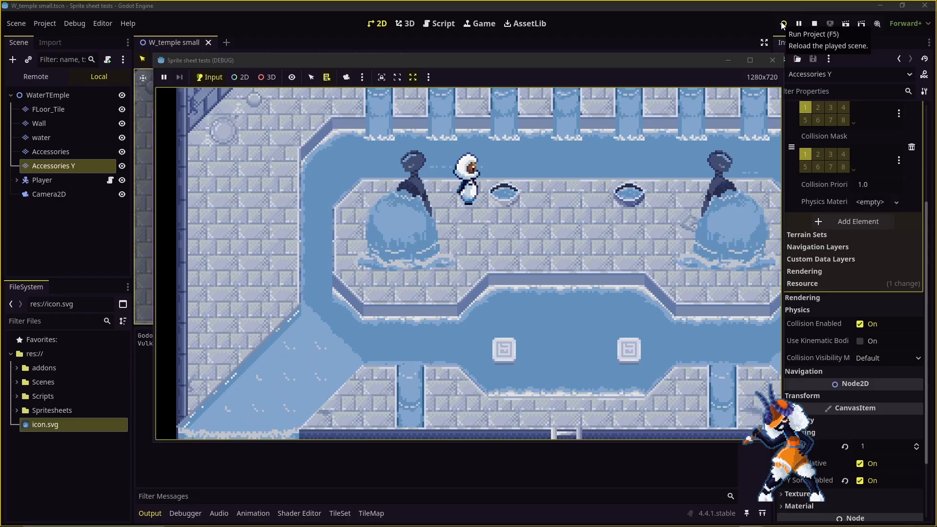
{"action": "key", "text": "Right"}
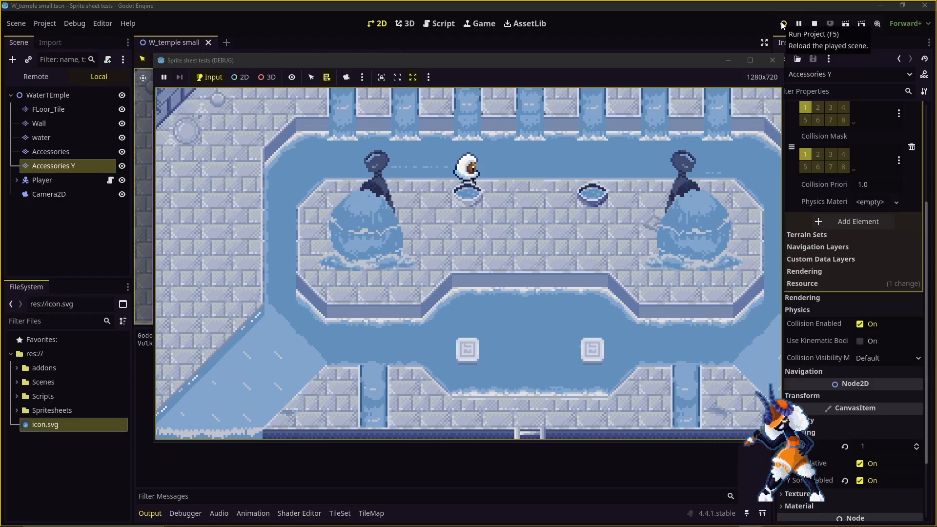
{"action": "key", "text": "Up"}
{"action": "key", "text": "Down"}
{"action": "key", "text": "Up"}
{"action": "key", "text": "Down"}
{"action": "key", "text": "Up"}
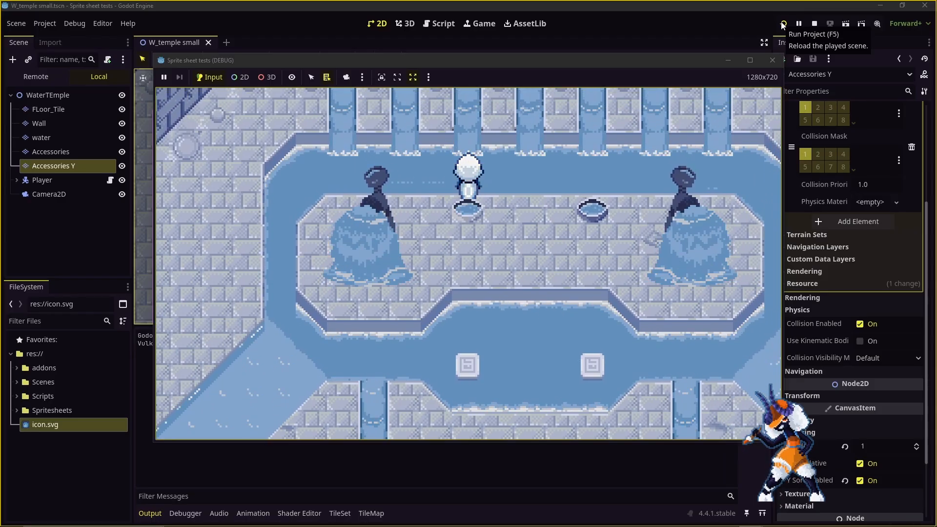
{"action": "key", "text": "Right"}
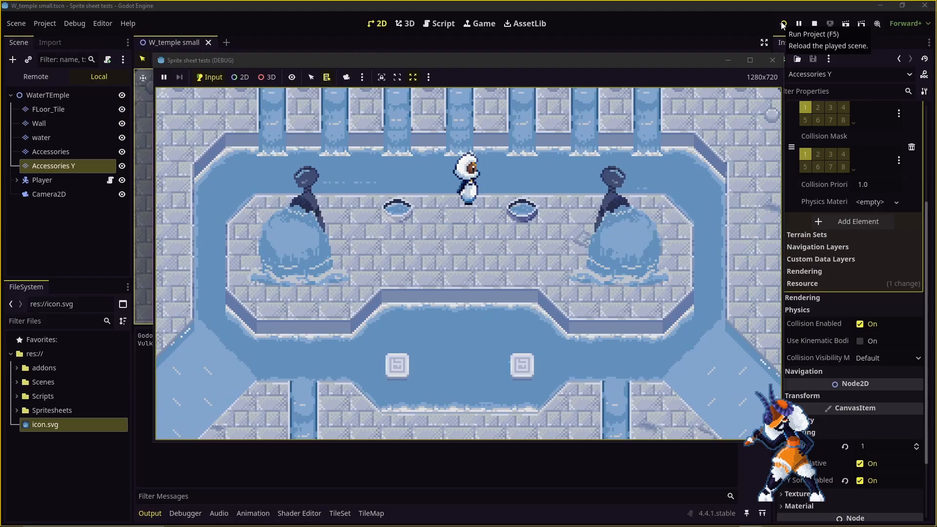
Walk the player north across the waterfalls to the back wall and around there to check for collisions
{"action": "key", "text": "Up"}
{"action": "key", "text": "Left"}
{"action": "key", "text": "Right"}
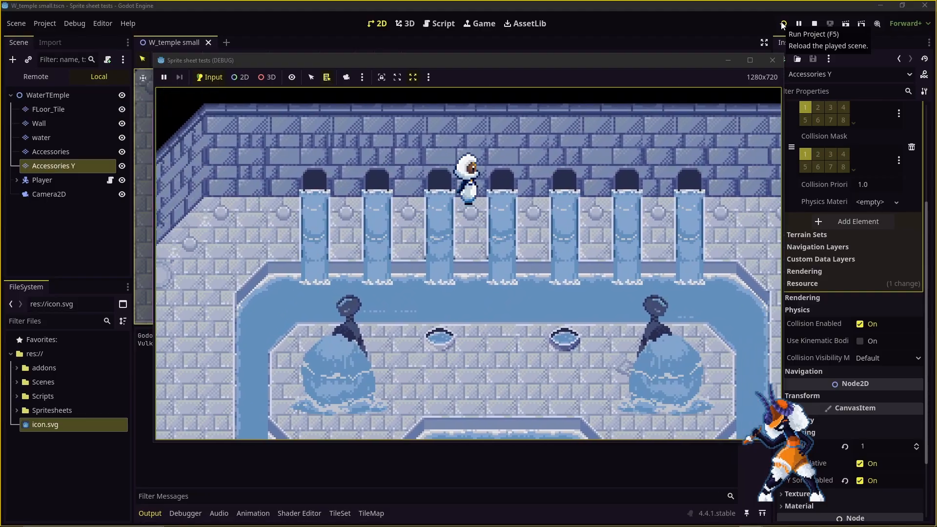
{"action": "key", "text": "Down"}
{"action": "key", "text": "Left"}
{"action": "key", "text": "Up"}
{"action": "key", "text": "Down"}
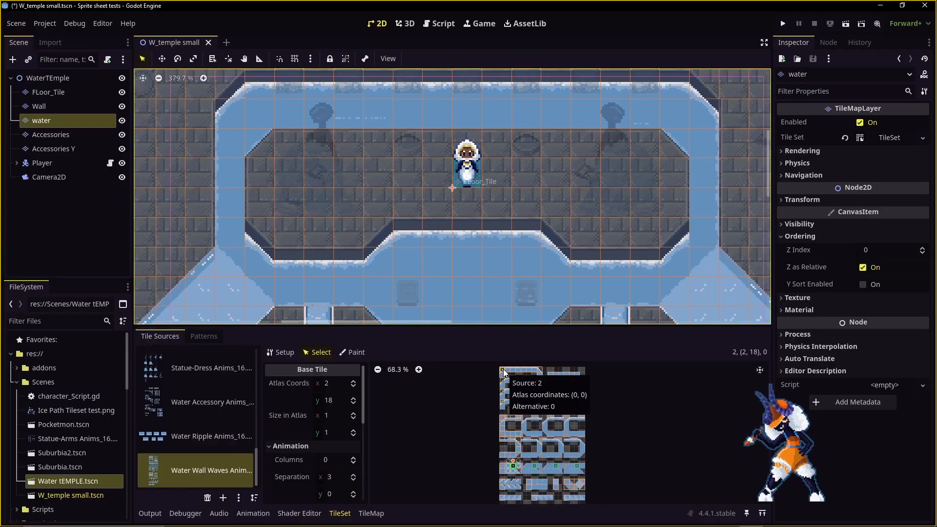
Select the animated tiles of the Water Wall Waves source together and set their animation mode to Random
{"action": "left_click_drag", "start_coordinate": [503, 371], "coordinate": [525, 490]}
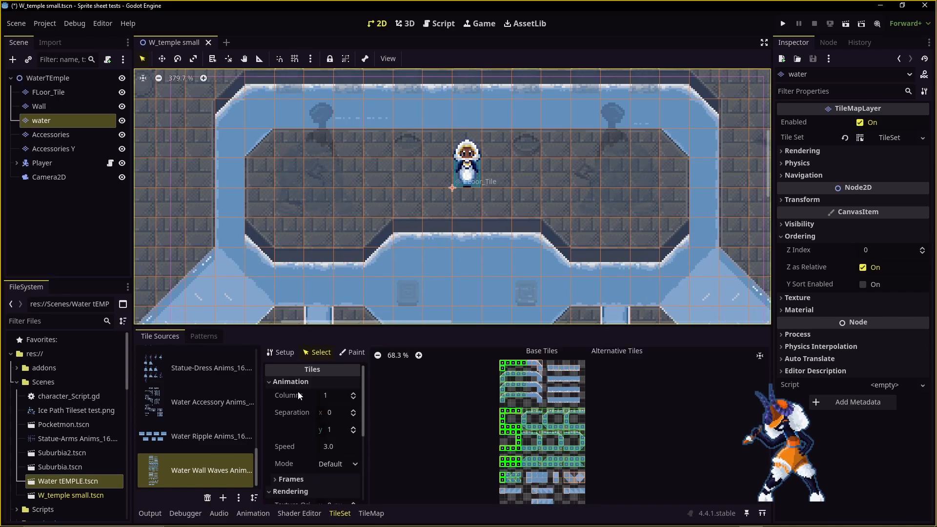
{"action": "left_click", "coordinate": [355, 464]}
{"action": "left_click", "coordinate": [357, 493]}
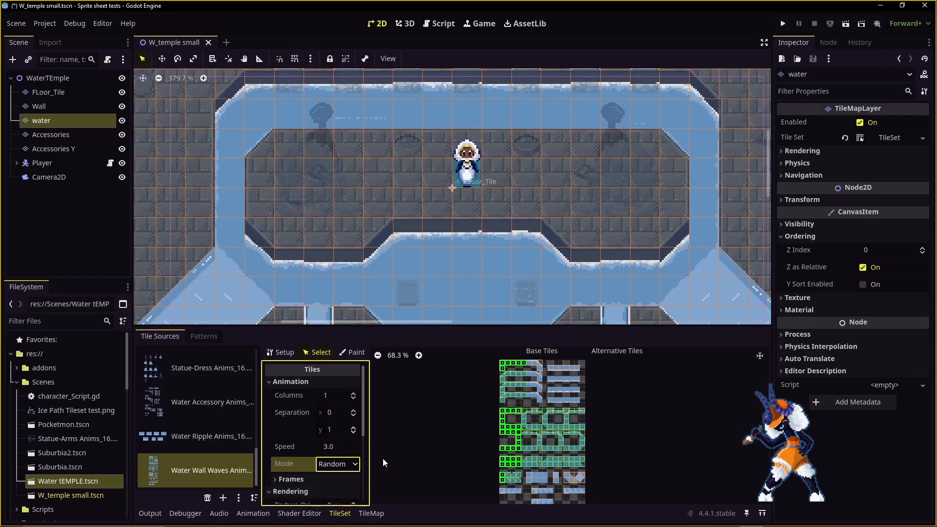